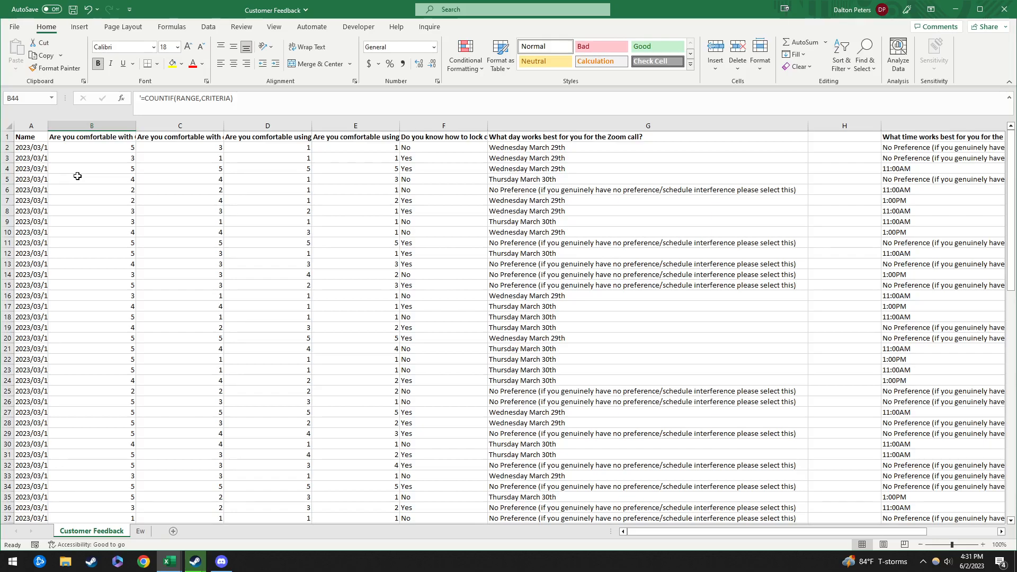
# Step: Review the rating responses and select the four comfort question headers B1:E1
pyautogui.click(94, 154)
pyautogui.moveTo(116, 146); pyautogui.dragTo(386, 215)
pyautogui.moveTo(524, 151); pyautogui.dragTo(533, 220)
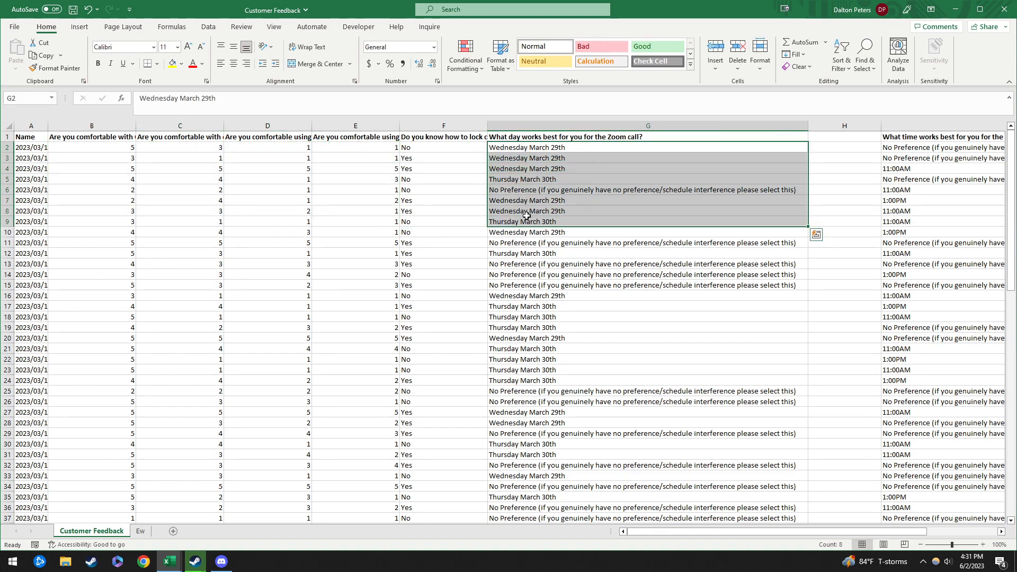
pyautogui.scroll(-8, 98, 368)
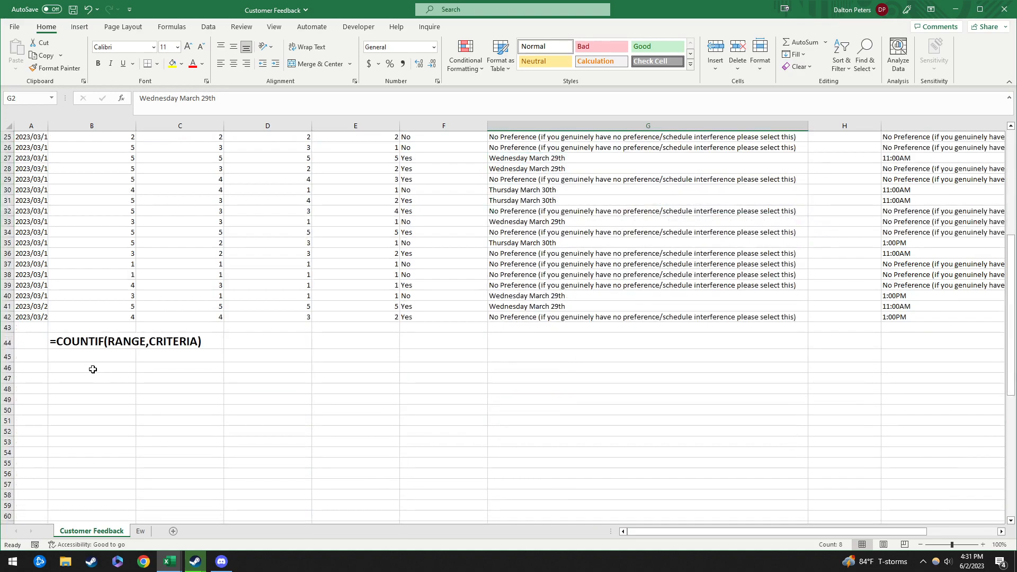
pyautogui.click(94, 365)
pyautogui.scroll(8, 116, 302)
pyautogui.click(72, 137)
pyautogui.moveTo(71, 137); pyautogui.dragTo(349, 138)
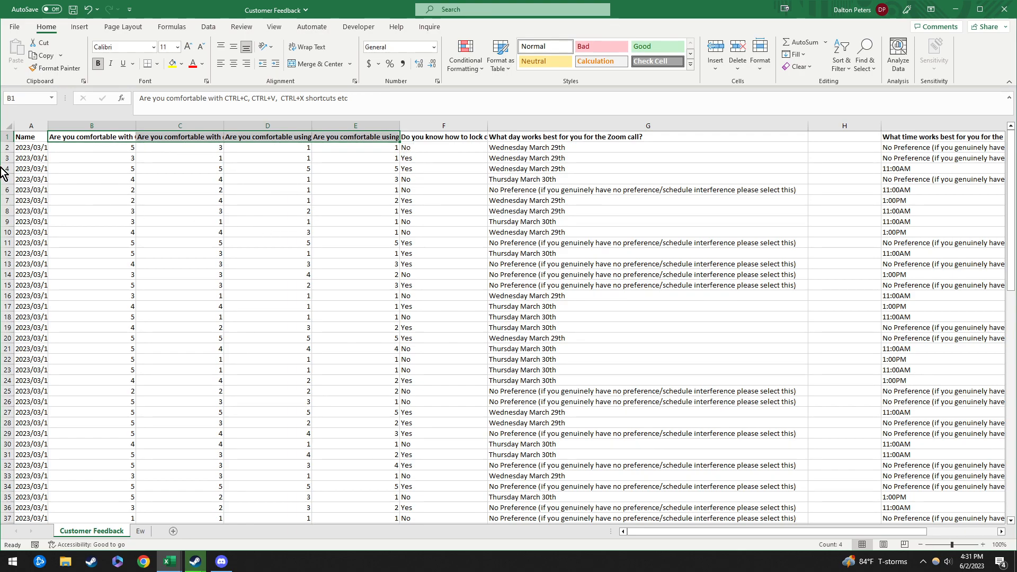
pyautogui.moveTo(91, 139); pyautogui.dragTo(363, 140)
pyautogui.click(109, 139)
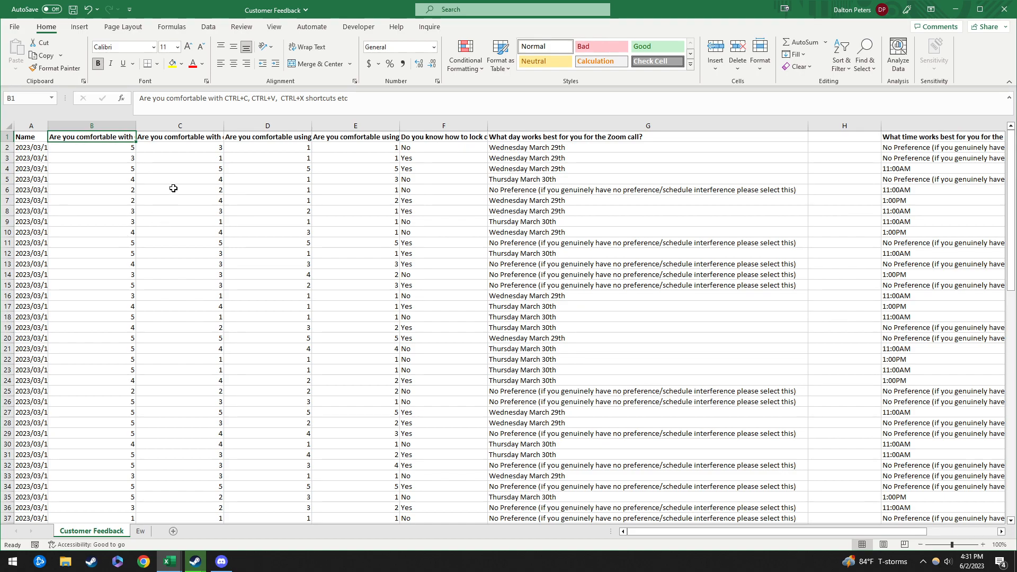
pyautogui.moveTo(111, 138); pyautogui.dragTo(341, 137)
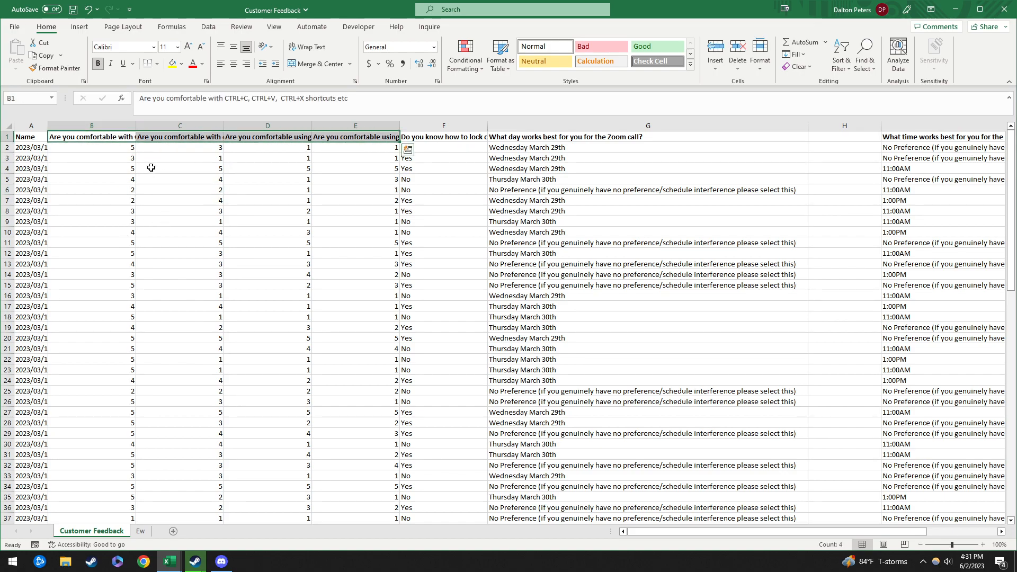
pyautogui.moveTo(120, 152); pyautogui.dragTo(121, 283)
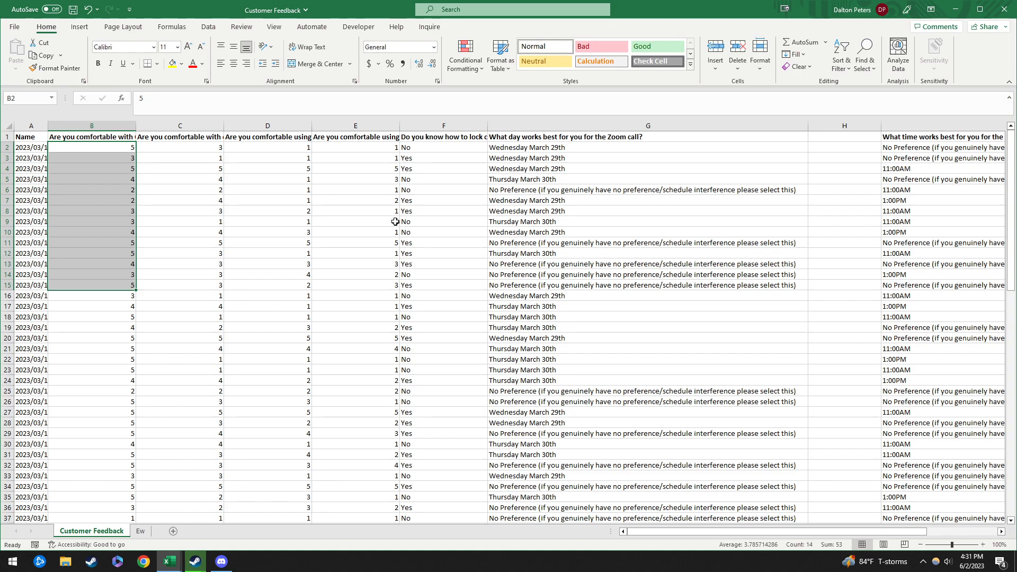
pyautogui.click(166, 147)
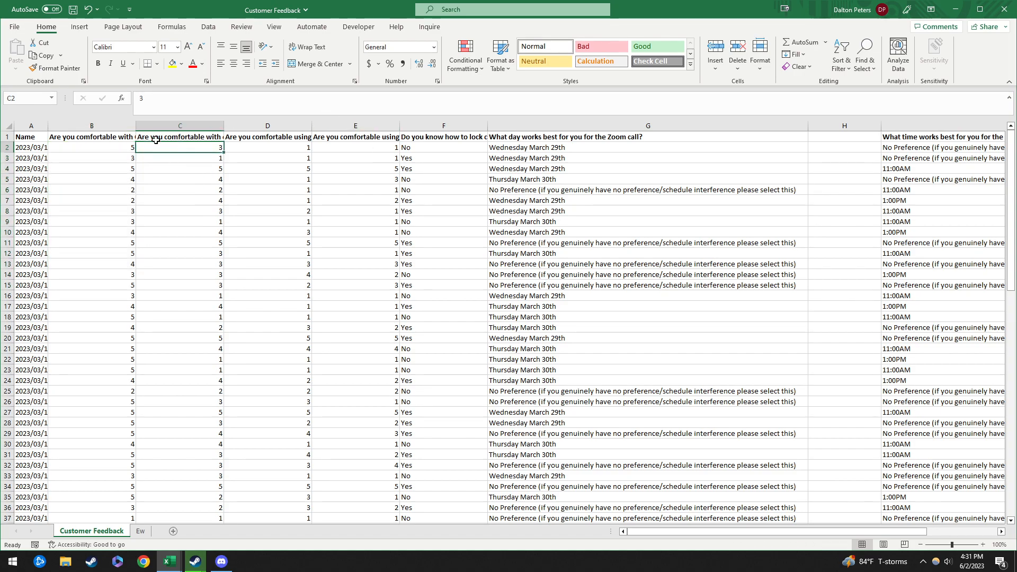
pyautogui.moveTo(91, 135); pyautogui.dragTo(356, 135)
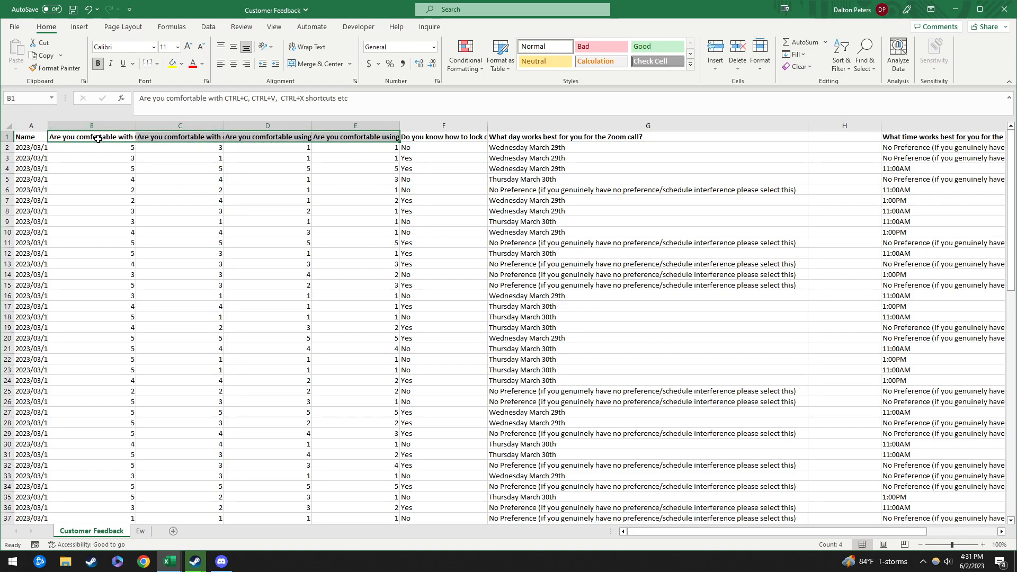
# Step: Copy the headers B1:E1 and paste them into B46
pyautogui.hotkey('ctrl', 'c')
pyautogui.scroll(-11, 216, 286)
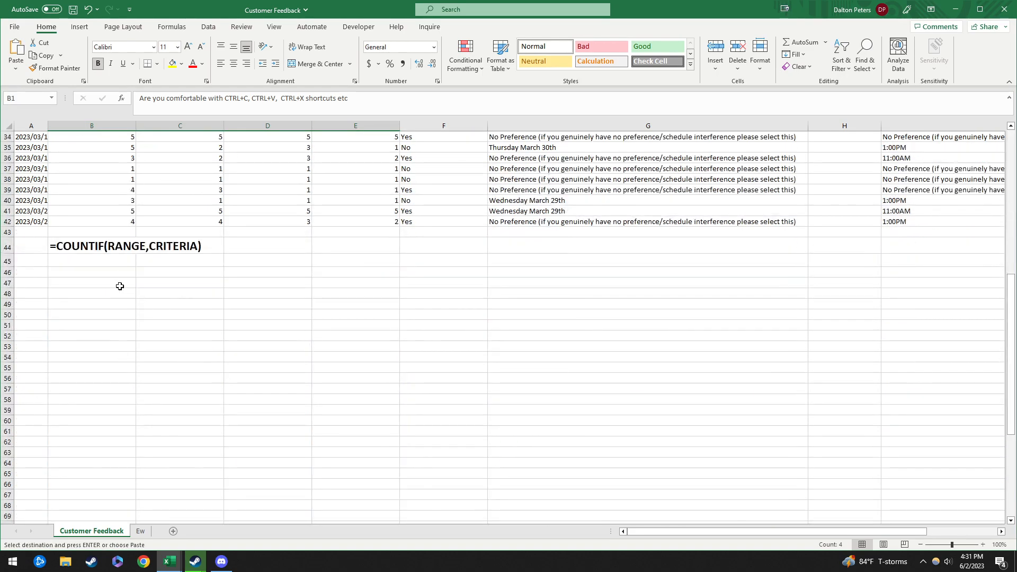
pyautogui.click(100, 271)
pyautogui.hotkey('ctrl', 'v')
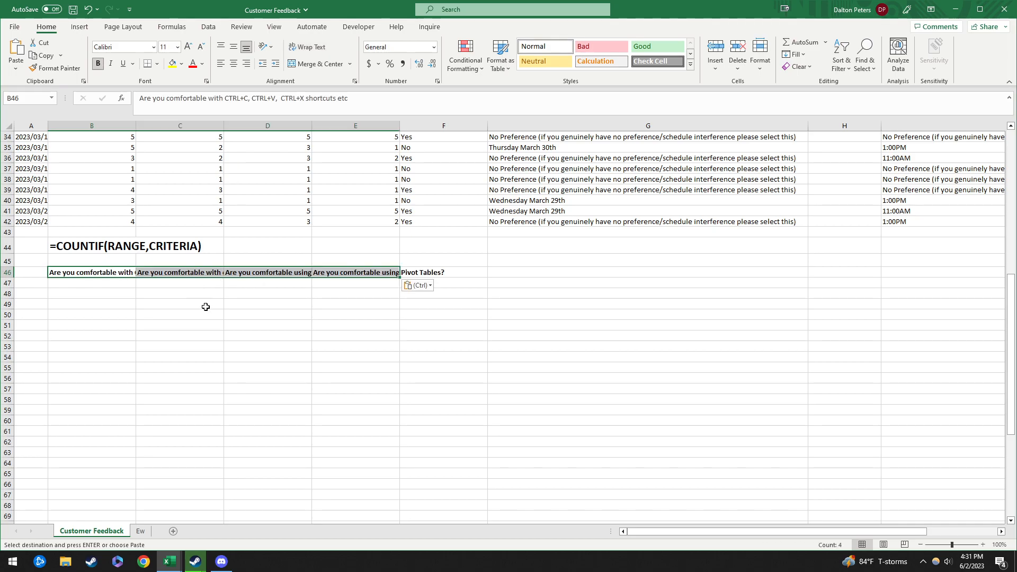
# Step: Wrap the pasted headers in B46:E46 and enlarge their font to size 12
pyautogui.moveTo(26, 283); pyautogui.dragTo(30, 335)
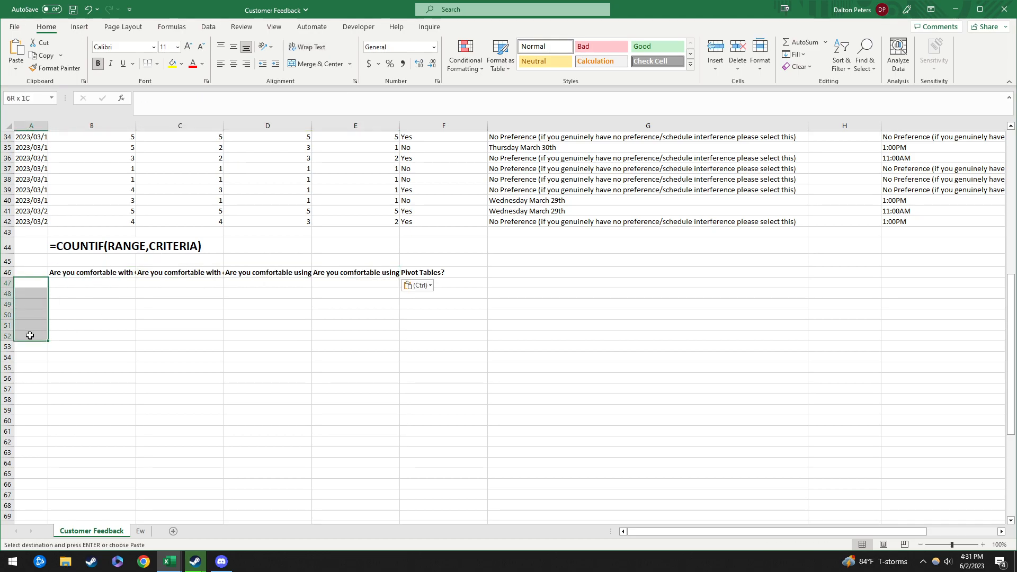
pyautogui.moveTo(37, 283); pyautogui.dragTo(376, 316)
pyautogui.click(50, 285)
pyautogui.moveTo(103, 273); pyautogui.dragTo(372, 262)
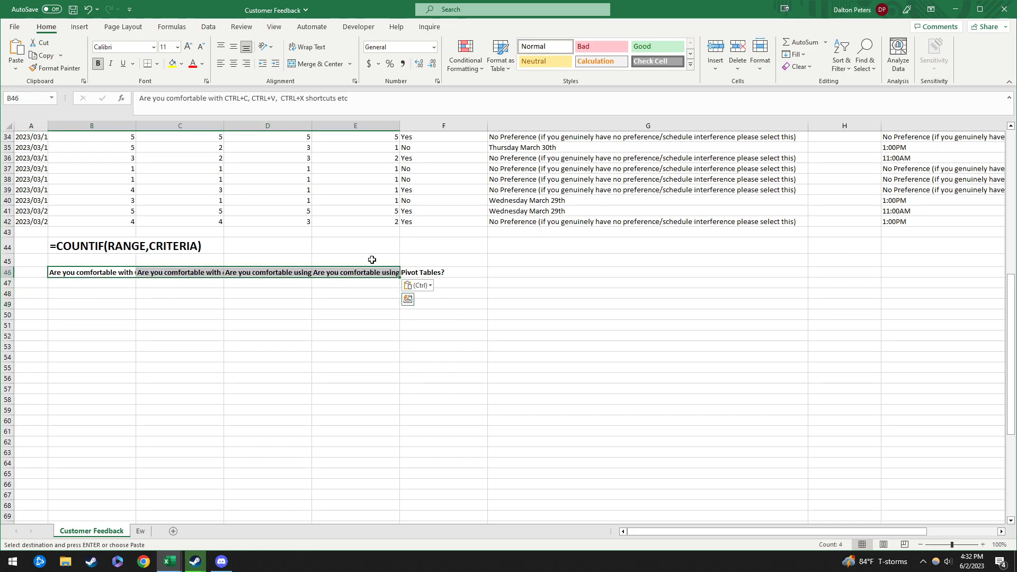
pyautogui.click(305, 49)
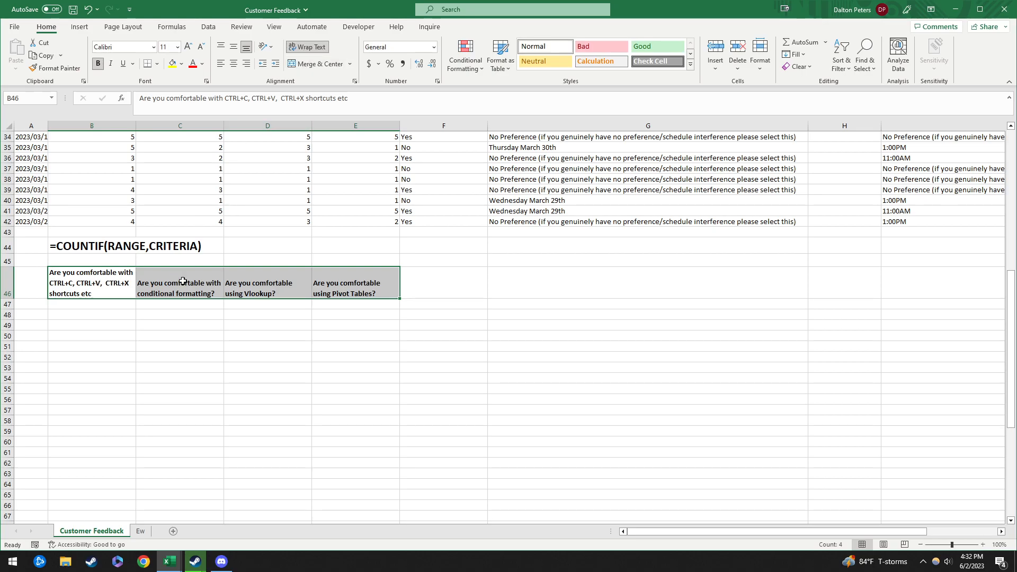
pyautogui.click(188, 47)
pyautogui.click(134, 328)
pyautogui.moveTo(95, 286); pyautogui.dragTo(367, 286)
pyautogui.click(130, 314)
pyautogui.click(76, 305)
pyautogui.click(88, 289)
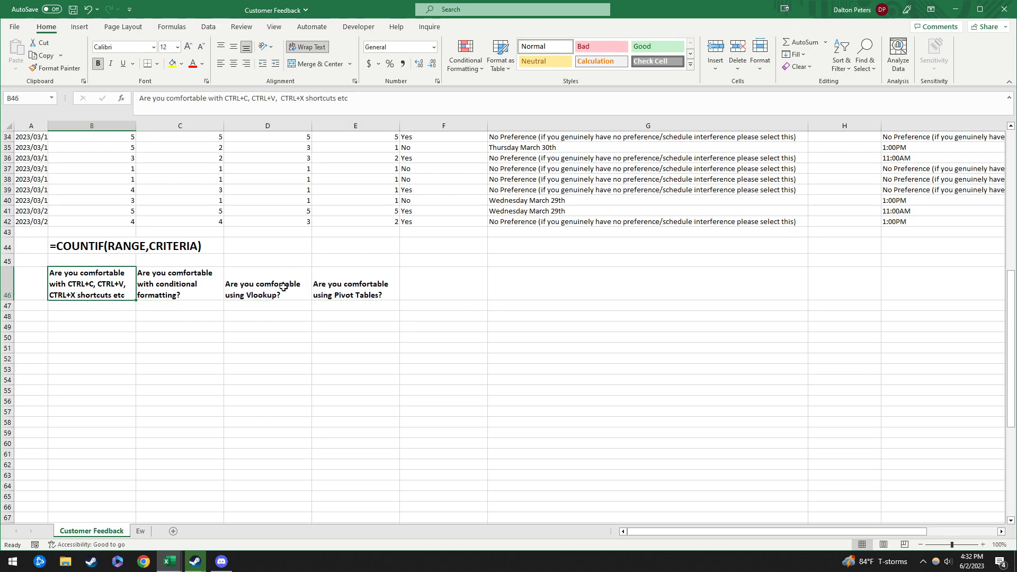
pyautogui.click(43, 306)
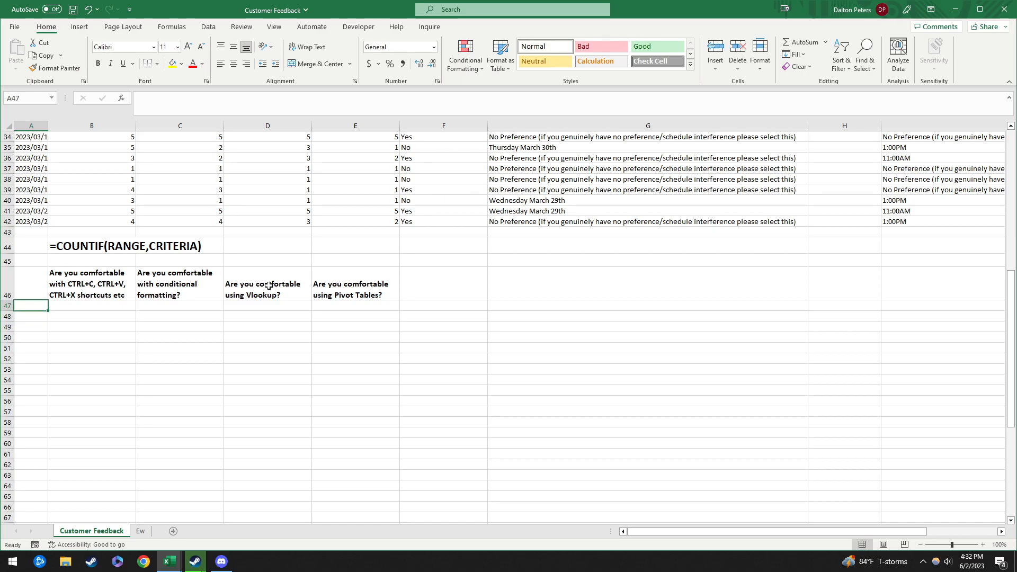
# Step: Enter the rating values 1, 2, 3, 4, 5 down cells A47:A51
pyautogui.click(31, 126)
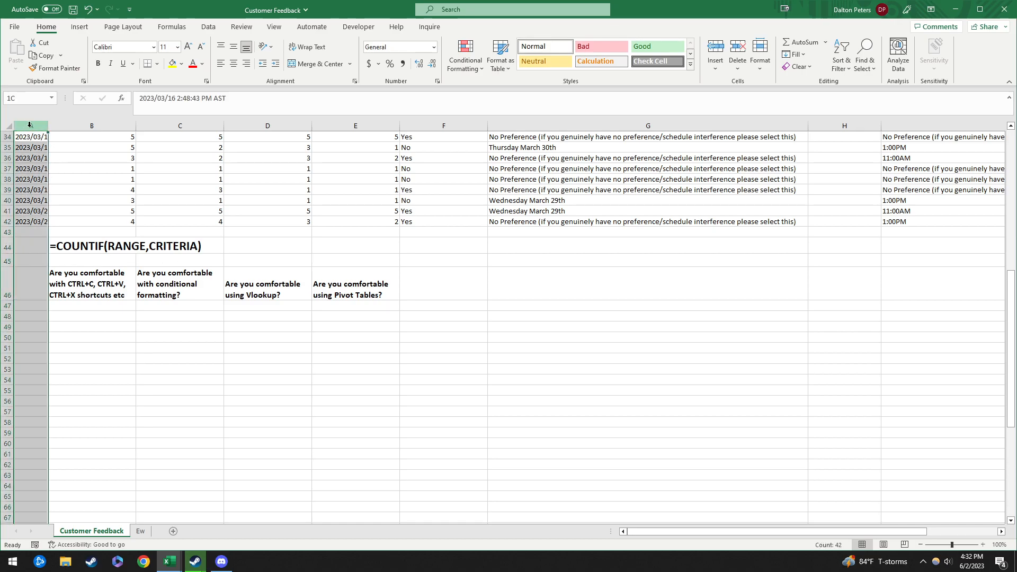
pyautogui.click(36, 306)
pyautogui.write('1')
pyautogui.press('Return')
pyautogui.write('2 3 ')
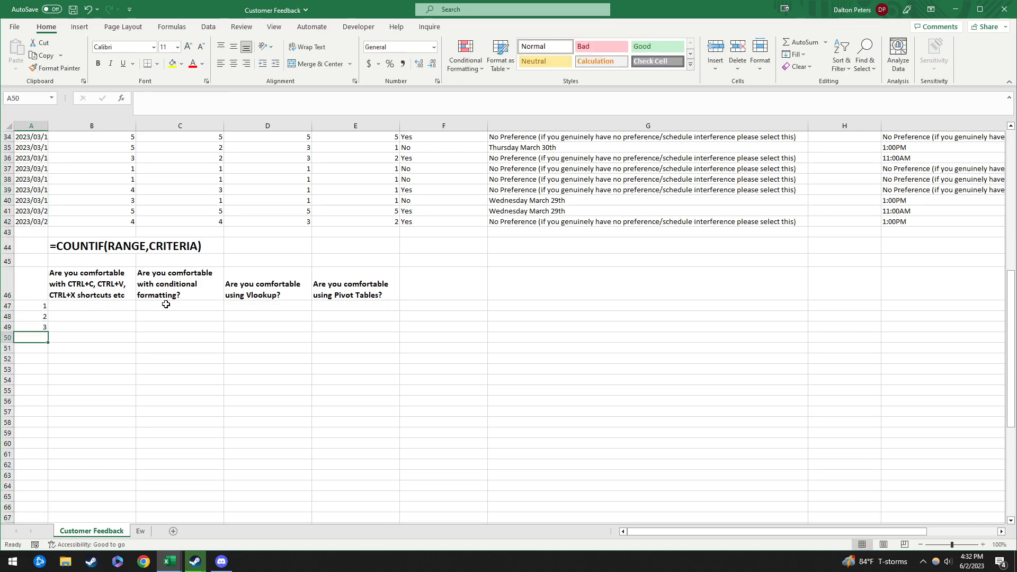
pyautogui.write('4')
pyautogui.press('Return')
pyautogui.write('5')
pyautogui.press('Tab')
pyautogui.press('Left')
pyautogui.press('Up')
pyautogui.press('Up')
pyautogui.press('Up')
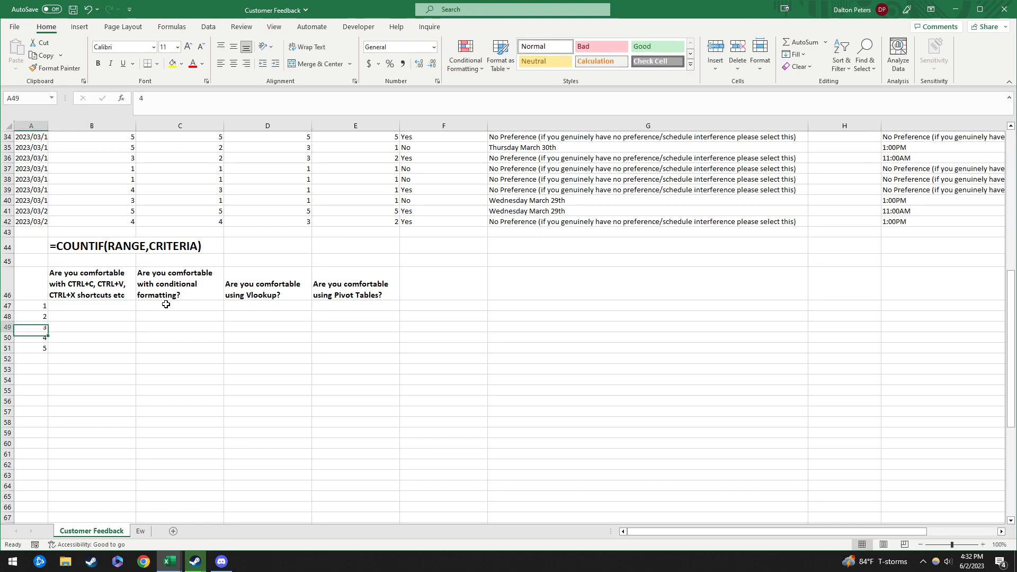
pyautogui.press('Right')
pyautogui.press('Up')
pyautogui.press('Up')
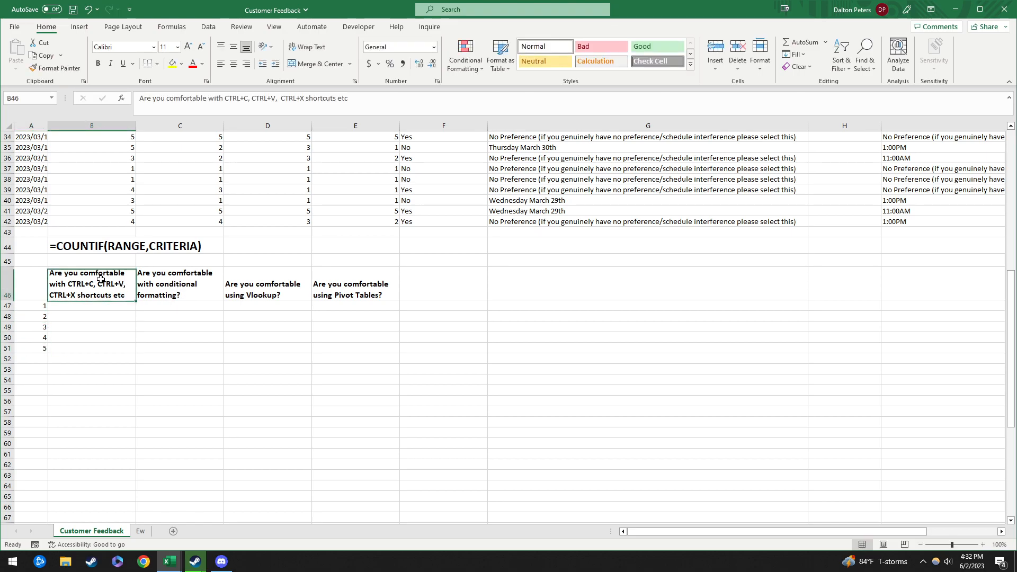
# Step: Mark out the count area beside the ratings and return to cell B47
pyautogui.moveTo(96, 306); pyautogui.dragTo(366, 356)
pyautogui.click(112, 305)
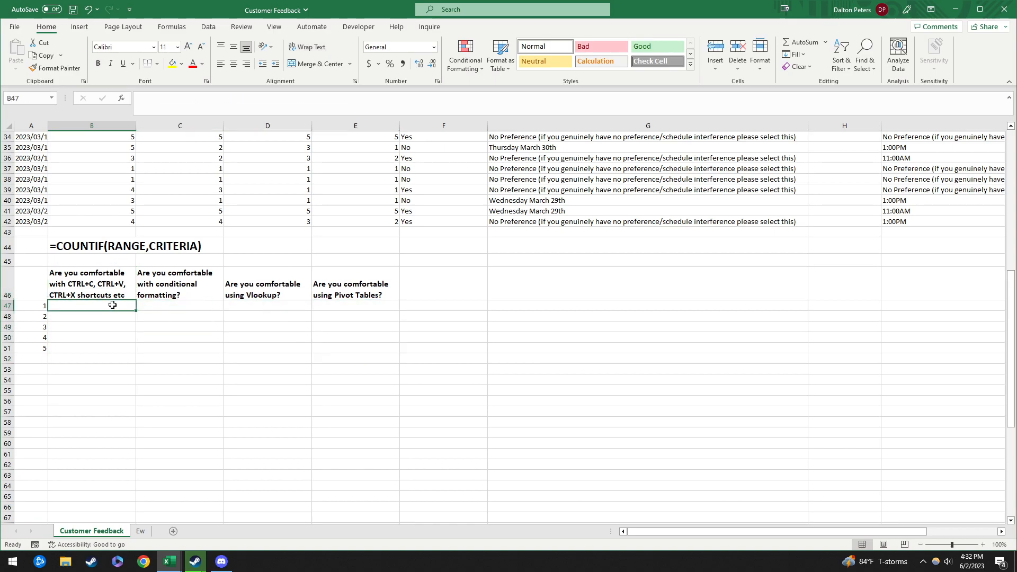
pyautogui.click(341, 307)
pyautogui.moveTo(95, 306); pyautogui.dragTo(332, 307)
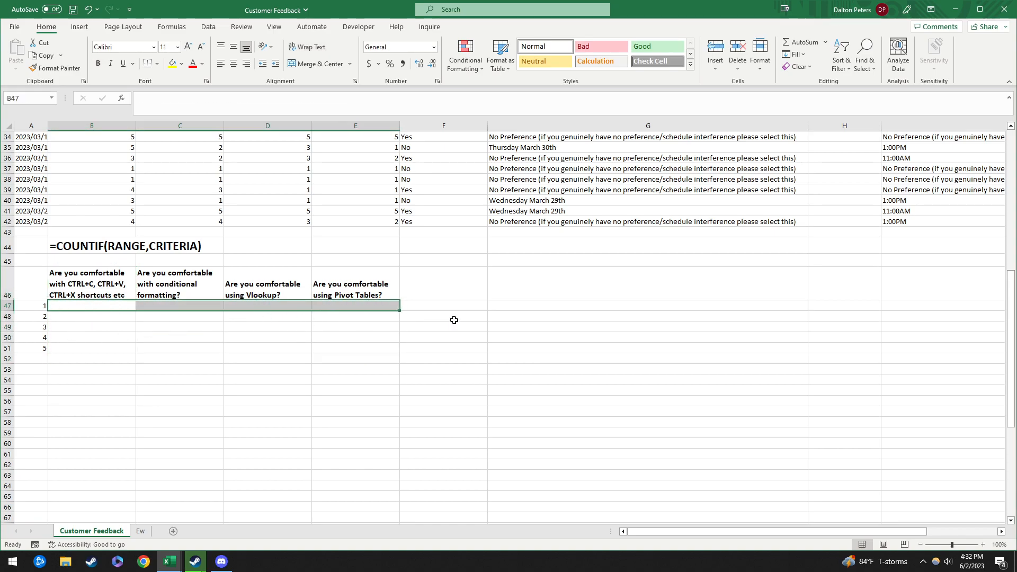
pyautogui.click(288, 371)
pyautogui.click(104, 313)
pyautogui.click(106, 306)
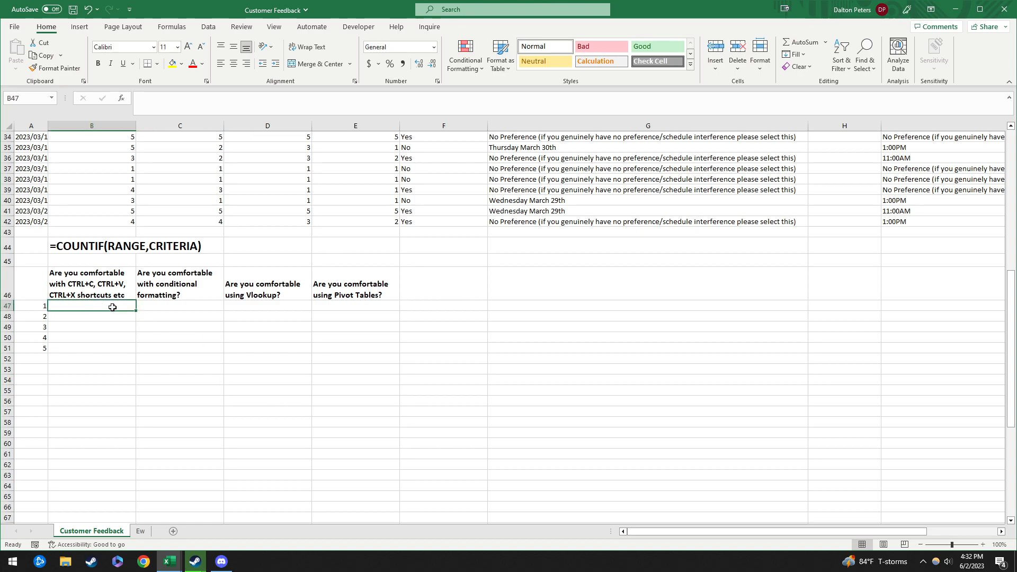
pyautogui.scroll(11, 113, 175)
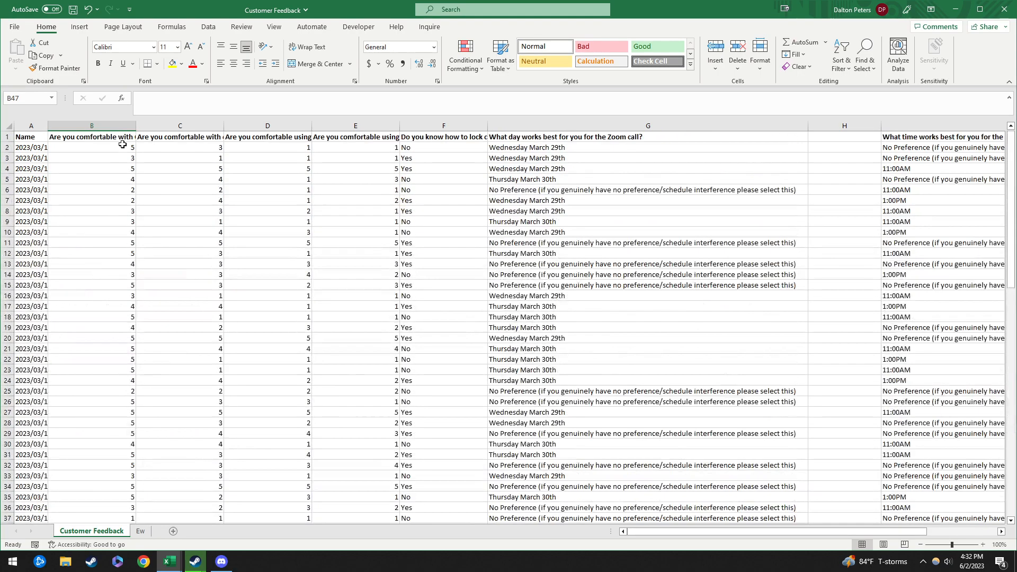
# Step: Enter =COUNTIF(B2:B42,A47) in B47, counting 2 ratings of 1
pyautogui.scroll(-7, 121, 413)
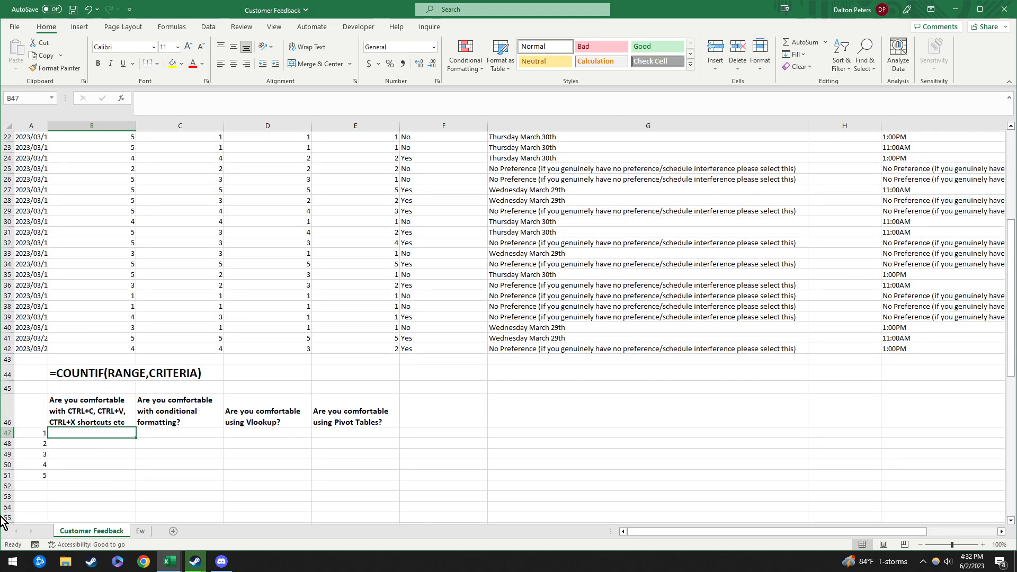
pyautogui.click(101, 451)
pyautogui.click(90, 434)
pyautogui.write('=c')
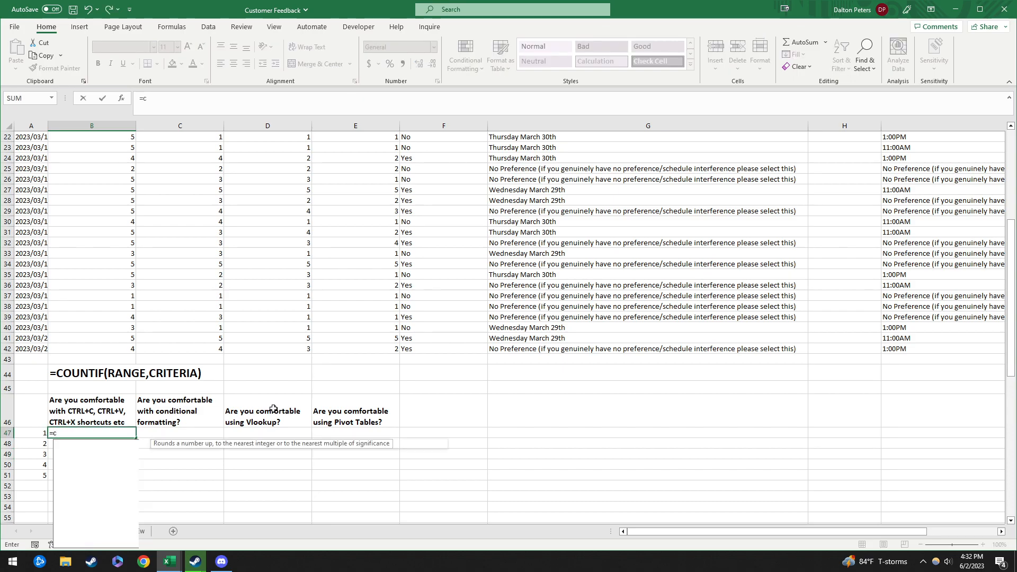
pyautogui.write('ountif(')
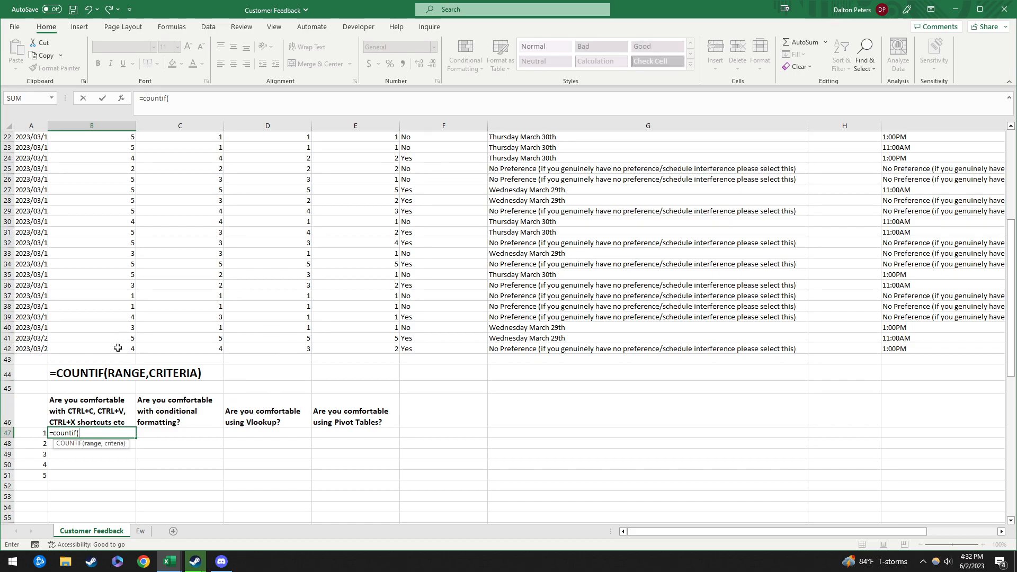
pyautogui.moveTo(111, 350); pyautogui.dragTo(113, 148)
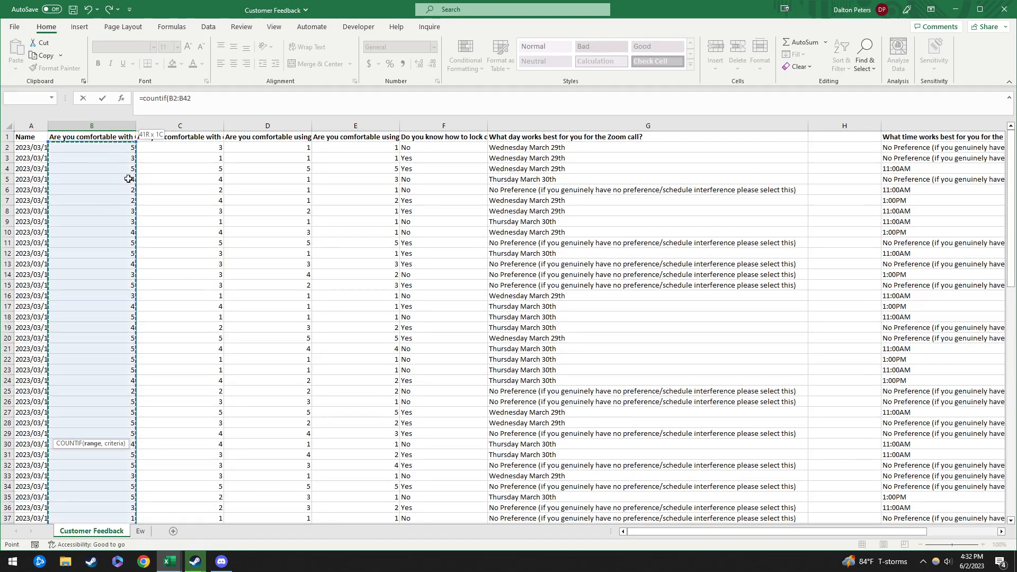
pyautogui.scroll(-6, 116, 223)
pyautogui.scroll(6, 103, 238)
pyautogui.scroll(-7, 106, 408)
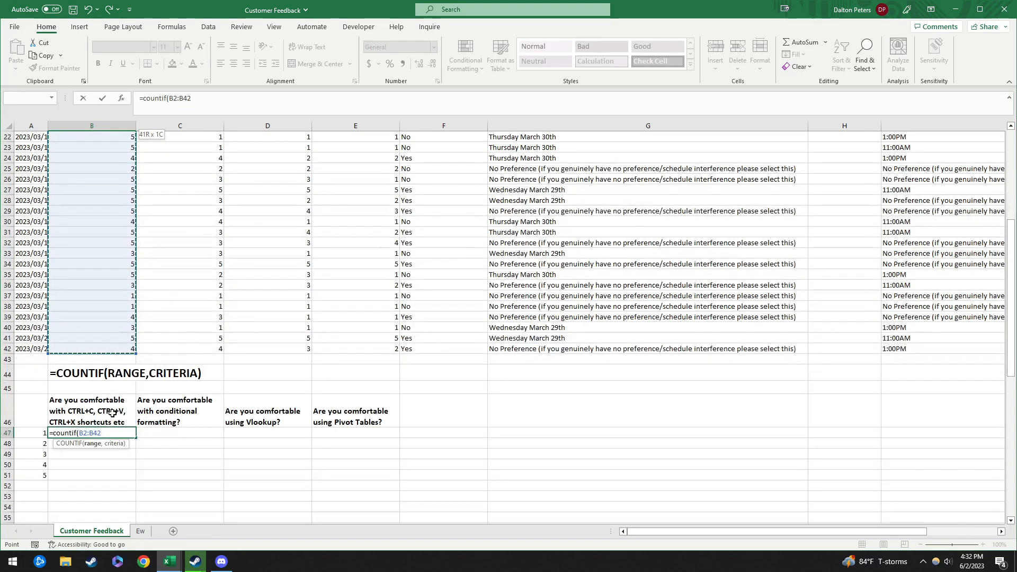
pyautogui.write(',')
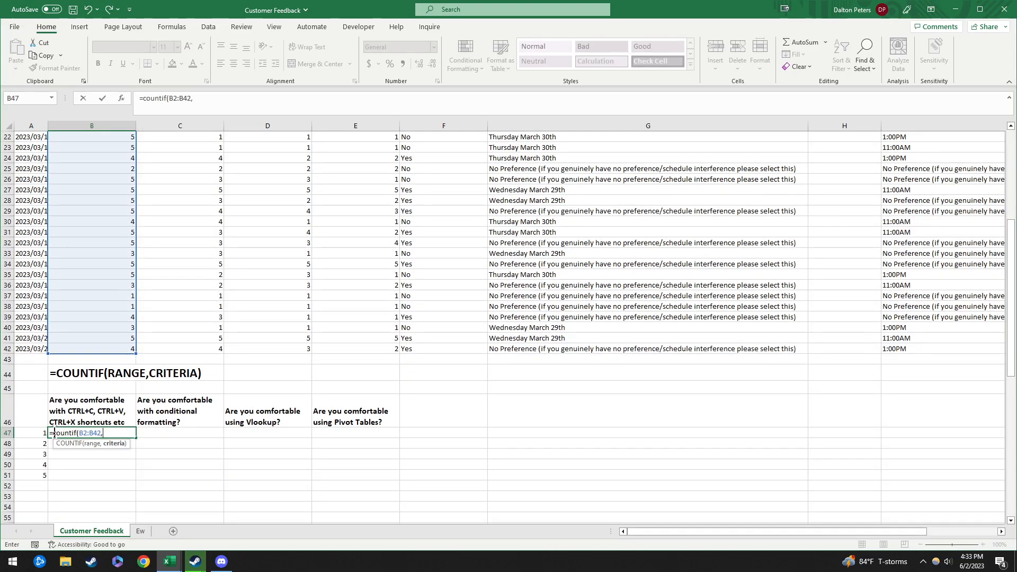
pyautogui.click(36, 434)
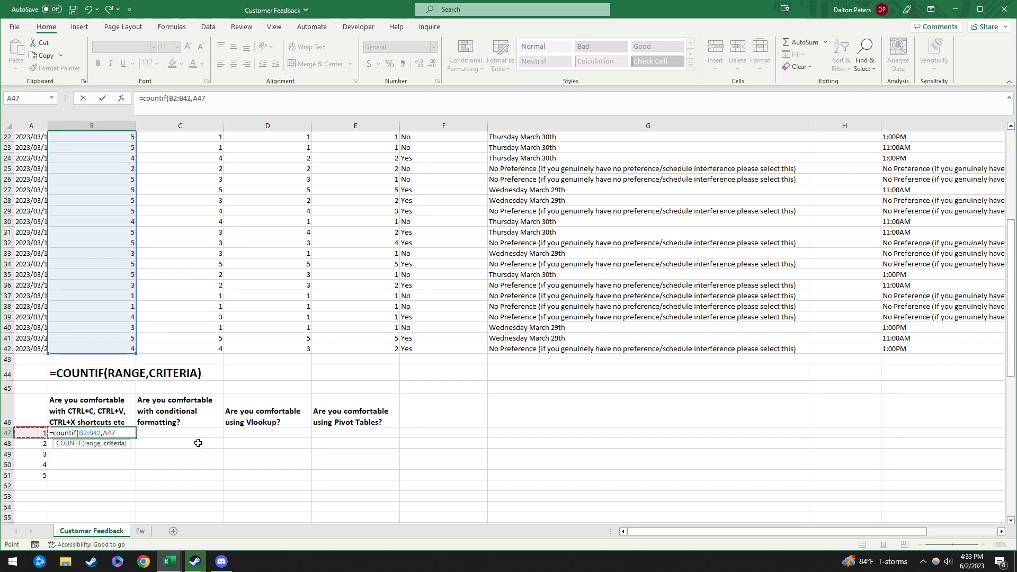
pyautogui.write(')')
pyautogui.hotkey('ctrl', 'Return')
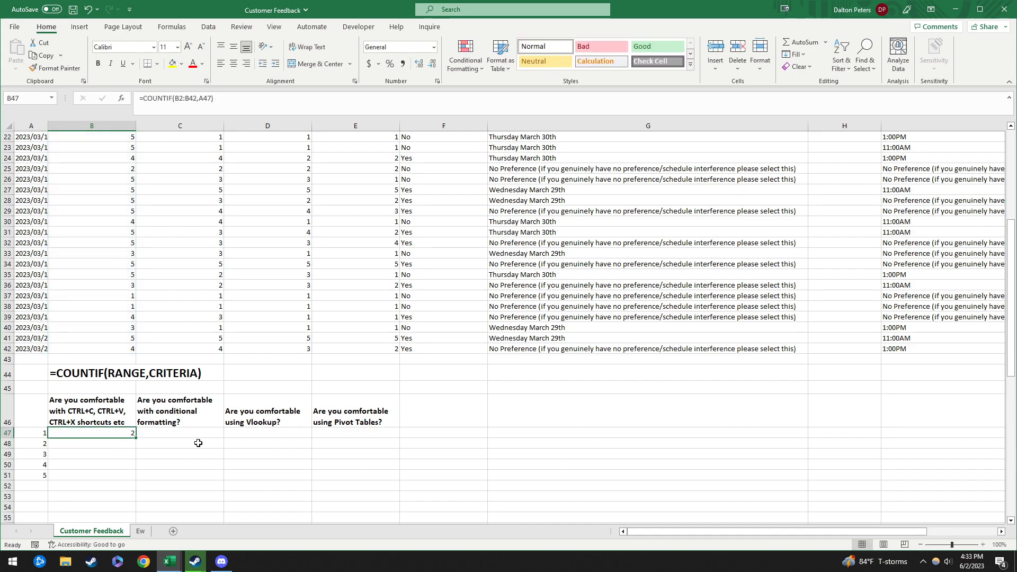
# Step: Re-edit and recommit the B47 COUNTIF formula, checking its count result
pyautogui.click(269, 99)
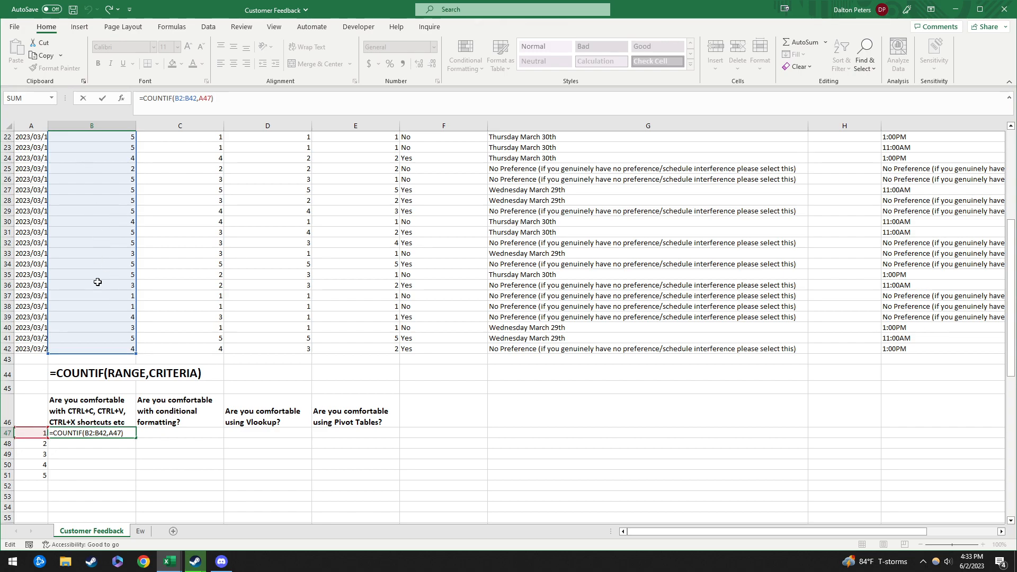
pyautogui.scroll(7, 109, 203)
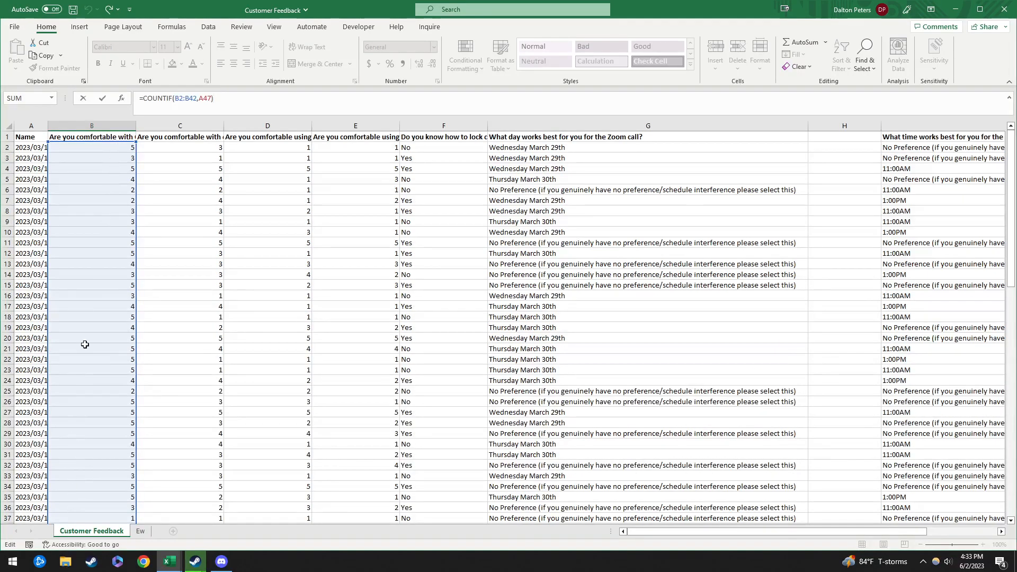
pyautogui.scroll(-4, 82, 375)
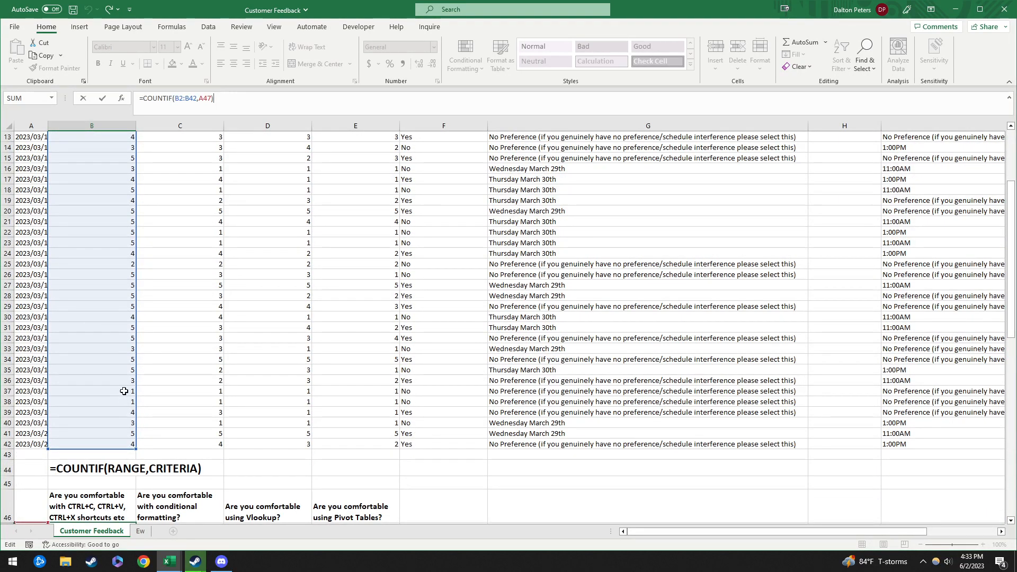
pyautogui.scroll(-4, 177, 384)
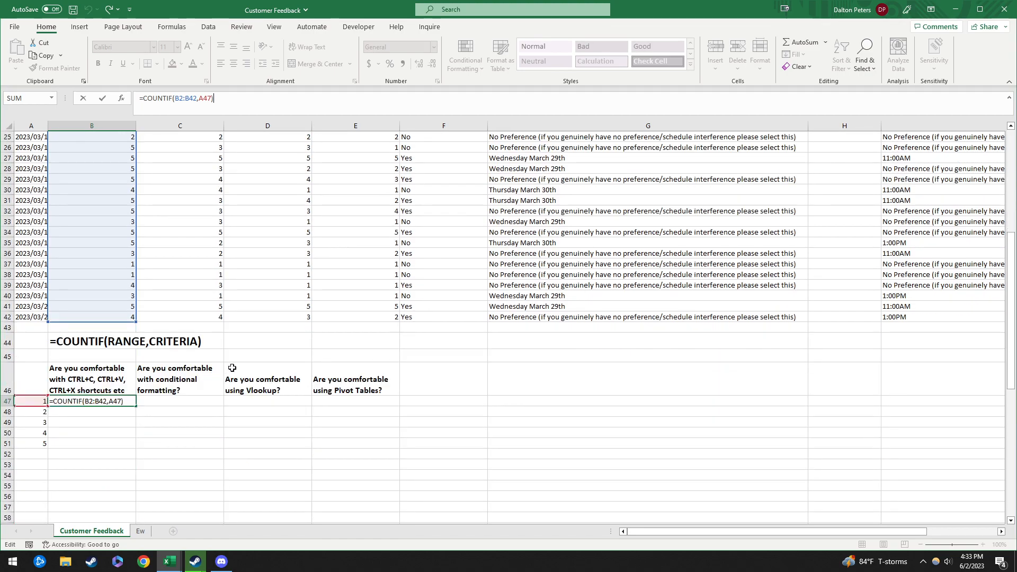
pyautogui.hotkey('ctrl', 'Return')
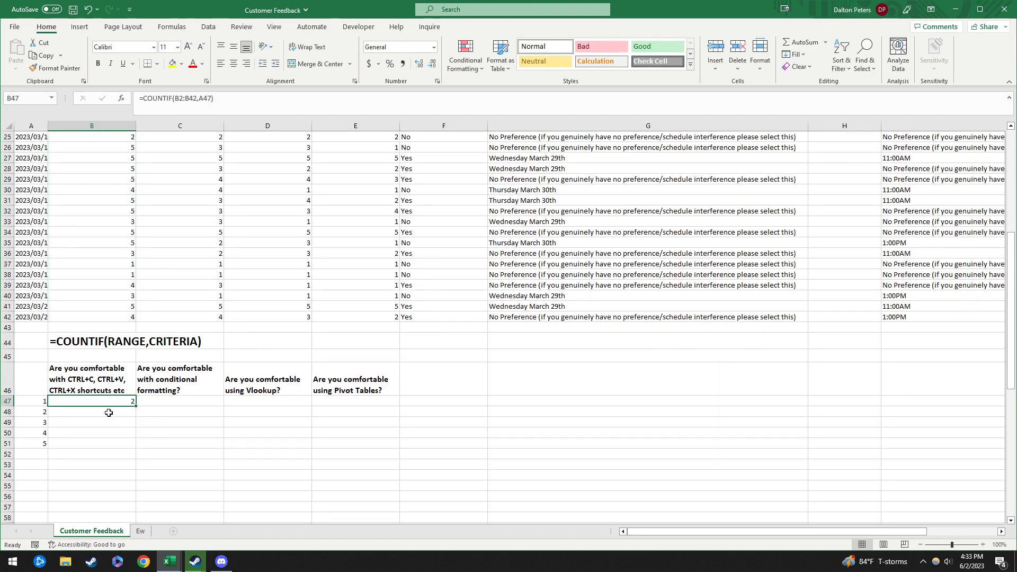
pyautogui.click(114, 425)
pyautogui.click(112, 402)
pyautogui.click(112, 412)
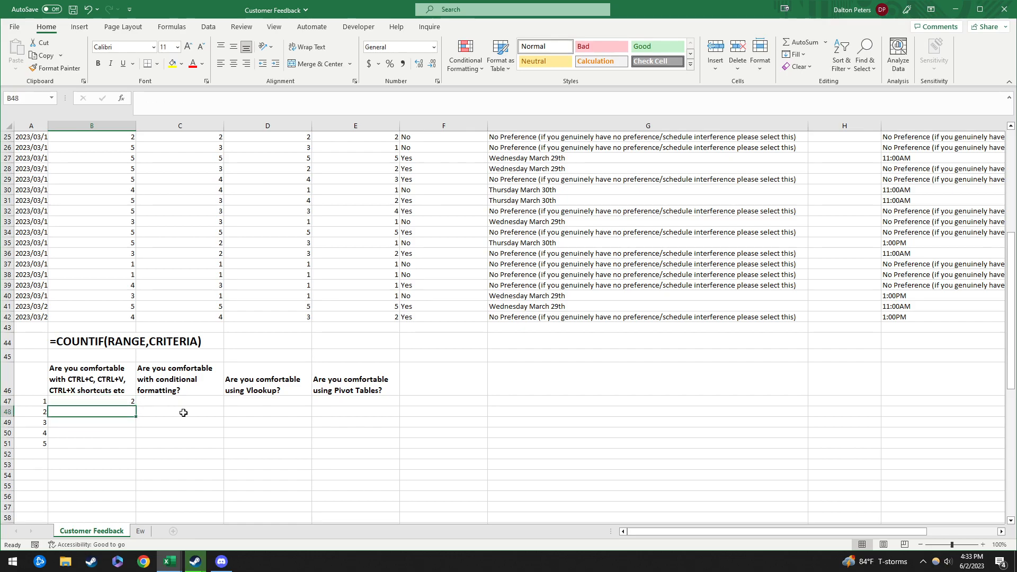
pyautogui.click(111, 402)
pyautogui.click(268, 108)
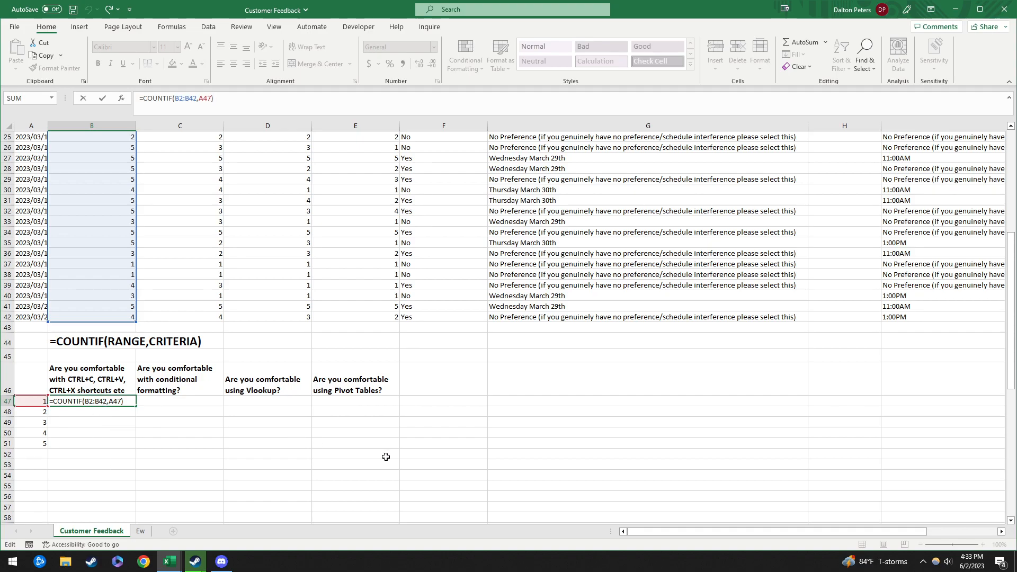
pyautogui.click(488, 366)
# Step: Review the headers B46:E46 and count area B47:F51, then recommit B47's formula
pyautogui.click(103, 401)
pyautogui.click(101, 375)
pyautogui.moveTo(101, 375); pyautogui.dragTo(348, 378)
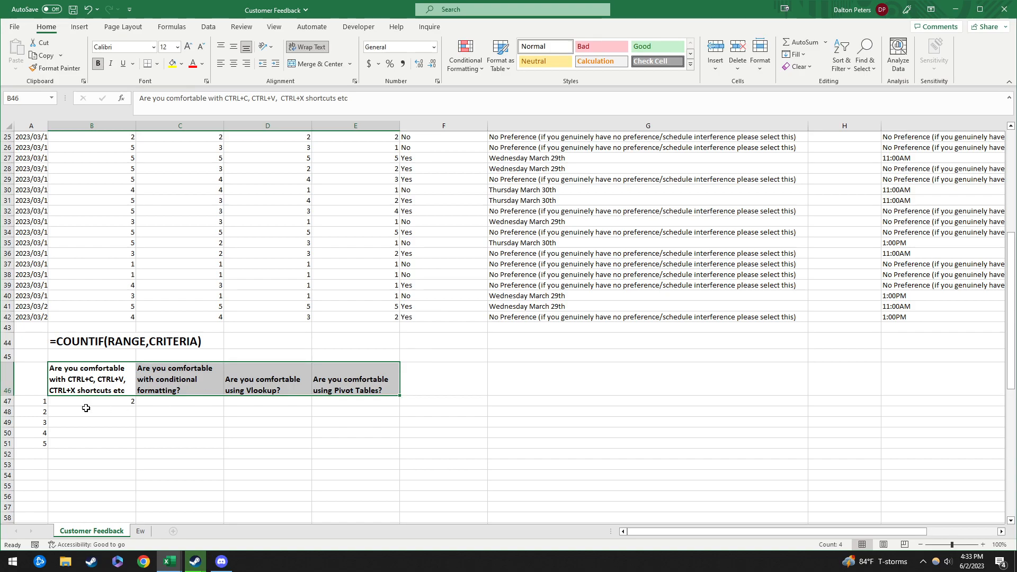
pyautogui.moveTo(82, 401); pyautogui.dragTo(424, 440)
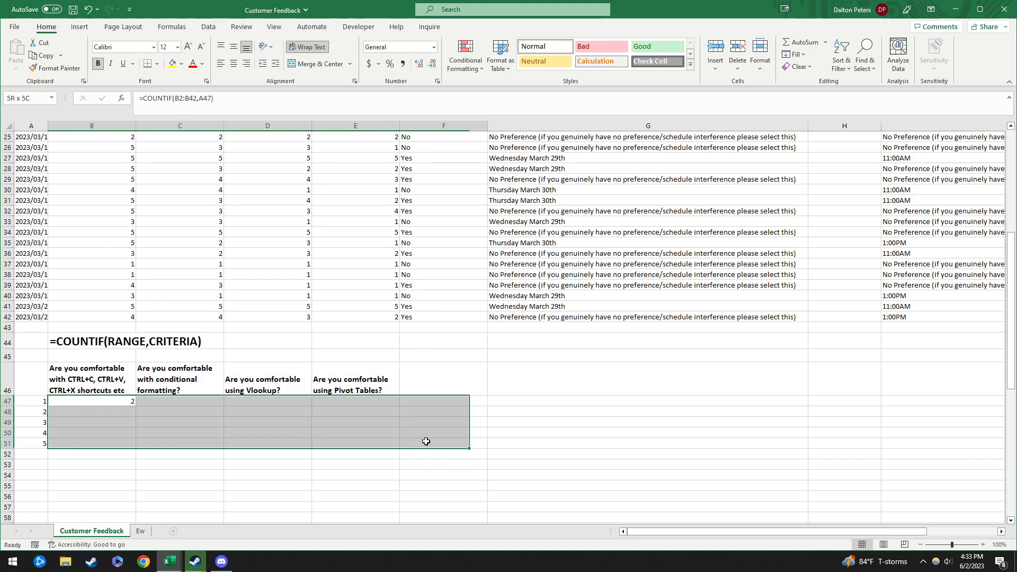
pyautogui.click(114, 399)
pyautogui.click(229, 101)
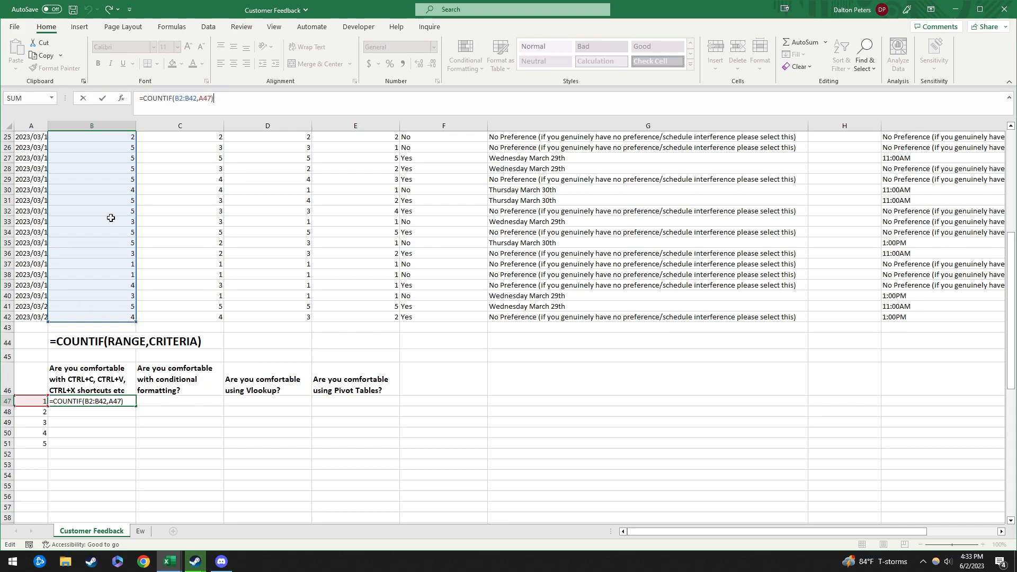
pyautogui.press('Return')
pyautogui.click(100, 401)
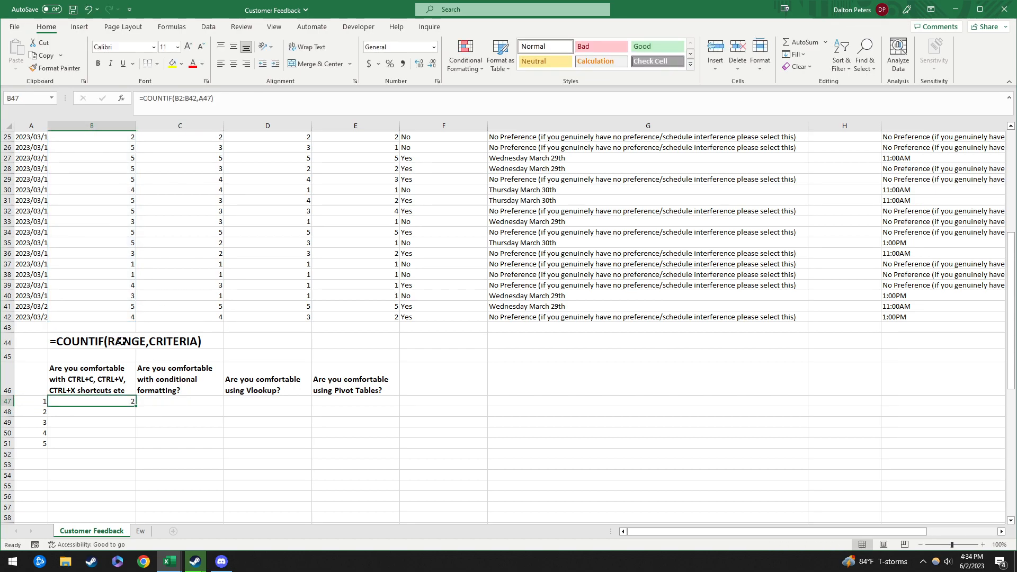
# Step: Lock B47's references with $ signs as B$2:B$42 and $A47
pyautogui.press('F2')
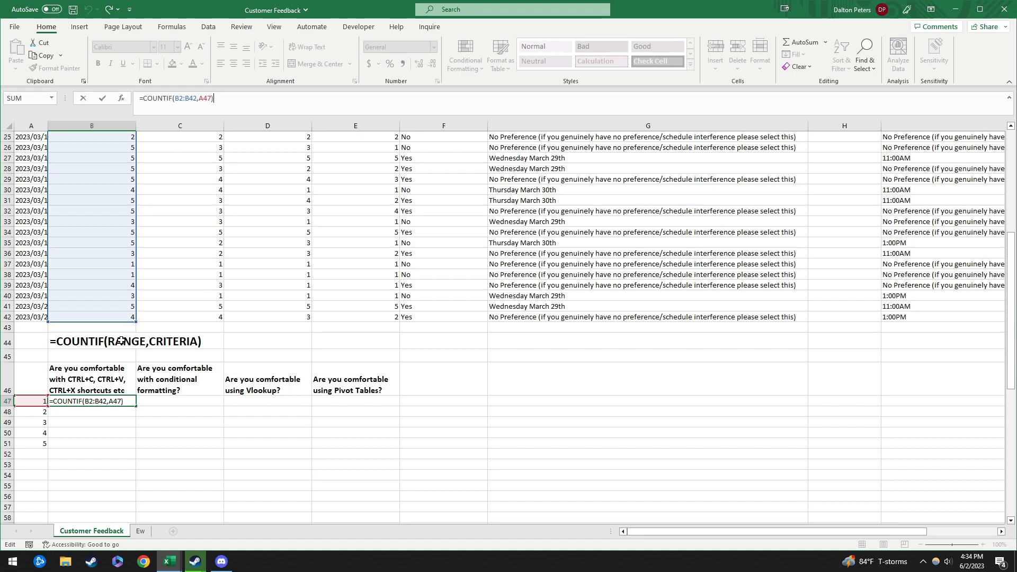
pyautogui.click(186, 99)
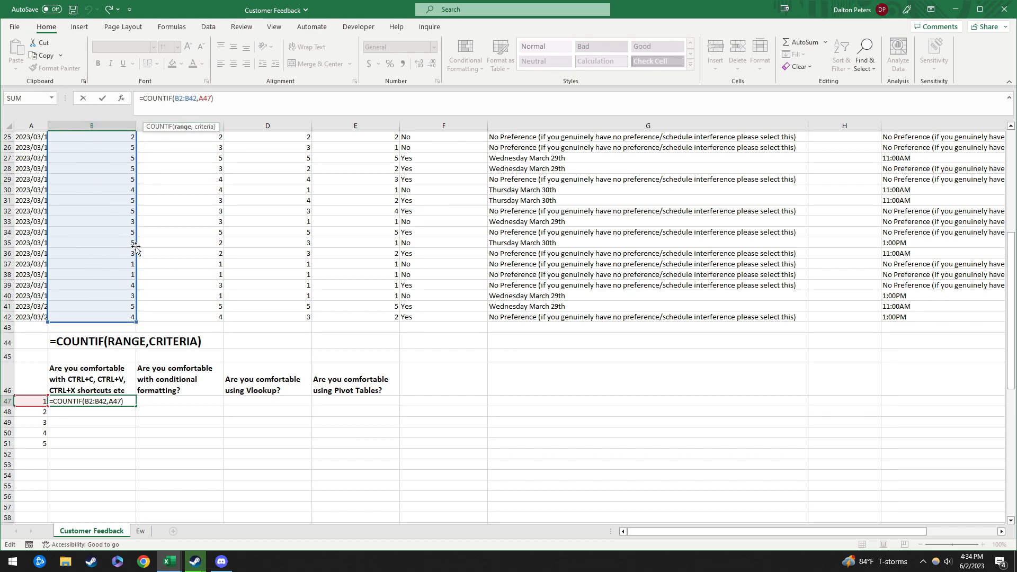
pyautogui.moveTo(138, 247)
pyautogui.mouseDown()
pyautogui.moveTo(328, 248)
pyautogui.moveTo(132, 247)
pyautogui.mouseUp()
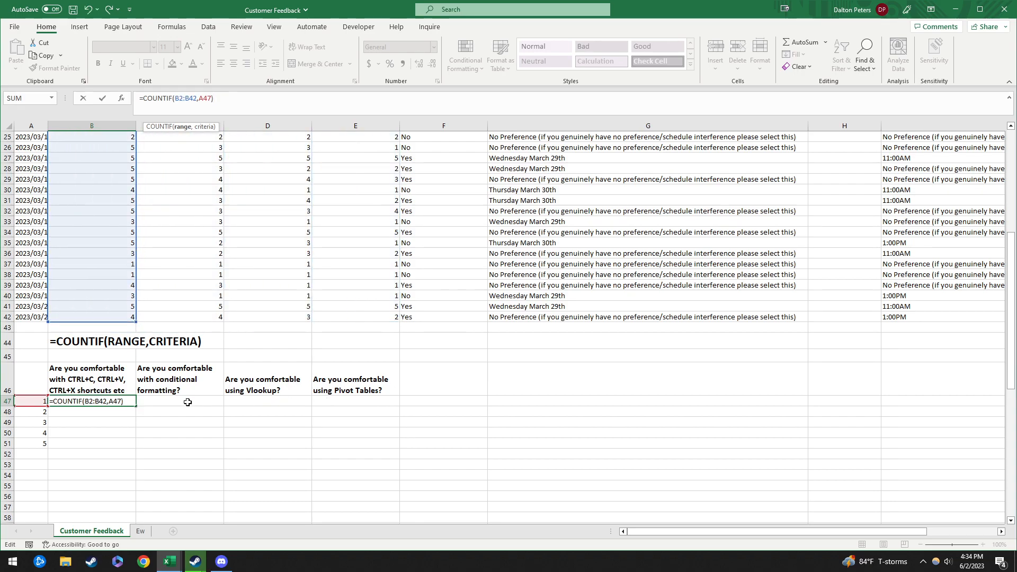
pyautogui.moveTo(130, 266)
pyautogui.mouseDown()
pyautogui.moveTo(135, 347)
pyautogui.moveTo(131, 225)
pyautogui.moveTo(128, 264)
pyautogui.mouseUp()
pyautogui.moveTo(122, 234); pyautogui.dragTo(119, 273)
pyautogui.write('$')
pyautogui.click(192, 99)
pyautogui.write('$')
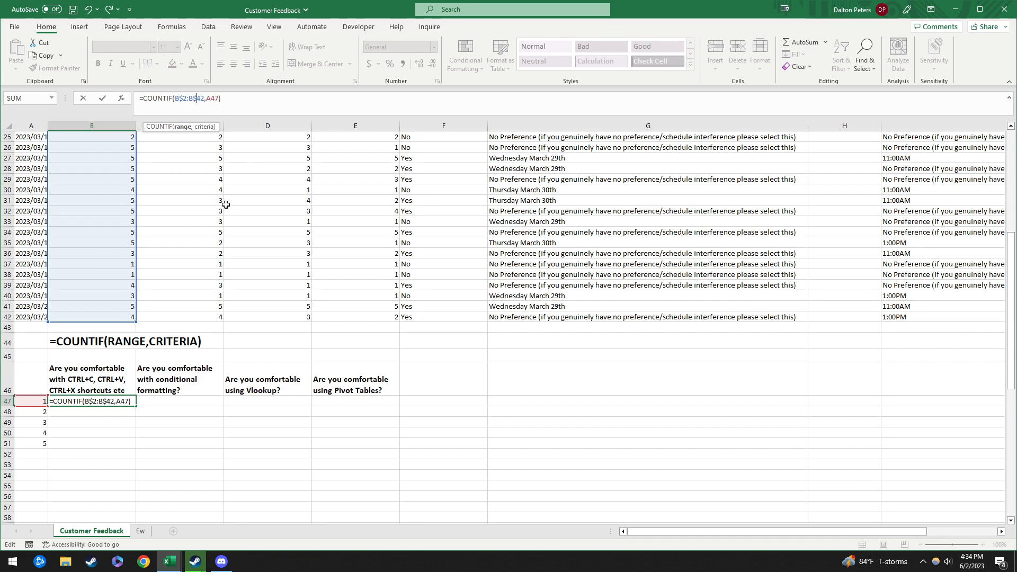
pyautogui.moveTo(134, 277); pyautogui.dragTo(117, 264)
pyautogui.moveTo(39, 407)
pyautogui.mouseDown()
pyautogui.moveTo(37, 423)
pyautogui.moveTo(38, 406)
pyautogui.mouseUp()
pyautogui.moveTo(33, 416)
pyautogui.mouseDown()
pyautogui.moveTo(36, 449)
pyautogui.moveTo(39, 412)
pyautogui.moveTo(323, 404)
pyautogui.moveTo(170, 416)
pyautogui.moveTo(36, 409)
pyautogui.moveTo(342, 408)
pyautogui.moveTo(36, 416)
pyautogui.moveTo(38, 454)
pyautogui.moveTo(36, 408)
pyautogui.mouseUp()
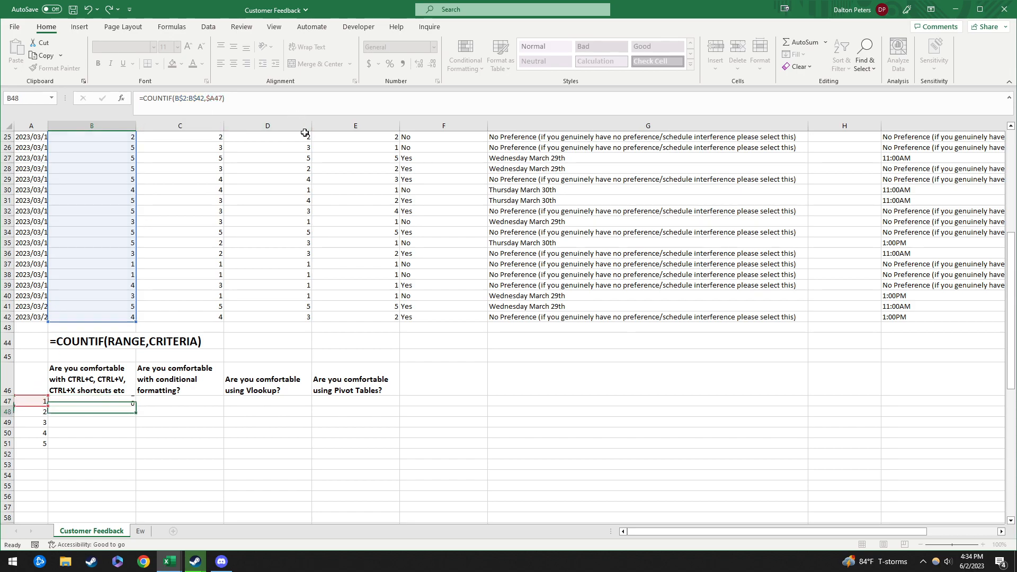
# Step: Commit the locked formula and copy B47 across the count table B47:E51
pyautogui.press('Return')
pyautogui.press('Up')
pyautogui.hotkey('ctrl', 'c')
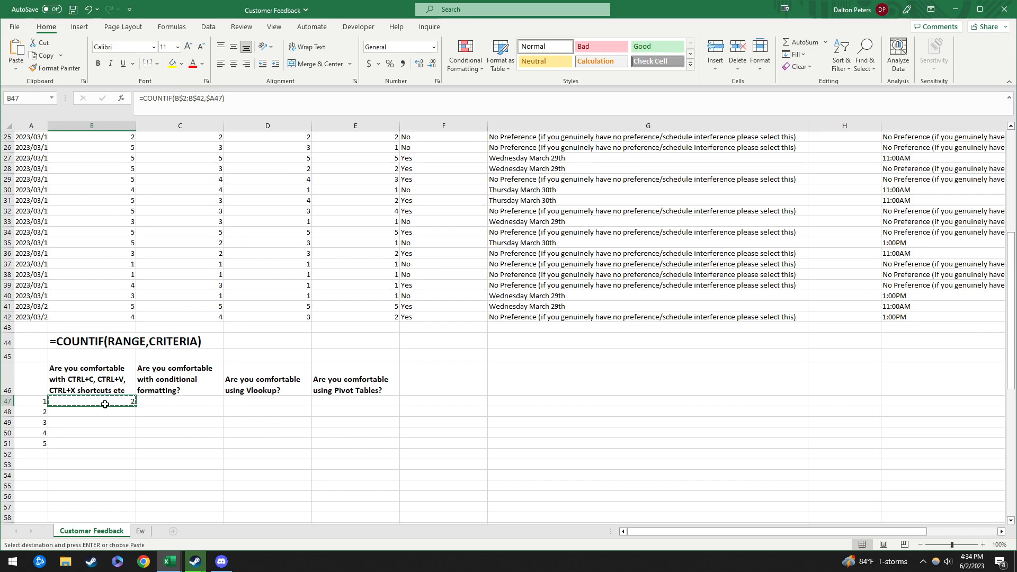
pyautogui.keyDown('shift'); pyautogui.click(367, 443); pyautogui.keyUp('shift')
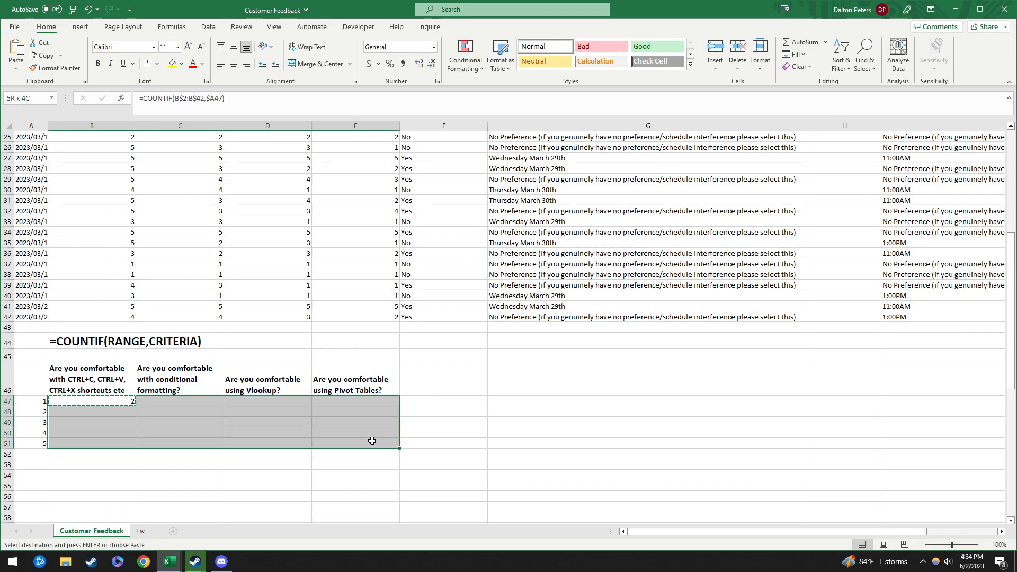
pyautogui.hotkey('ctrl', 'v')
# Step: Check E50's formula without changing it, then select the filled table B47:E51
pyautogui.click(356, 426)
pyautogui.click(340, 434)
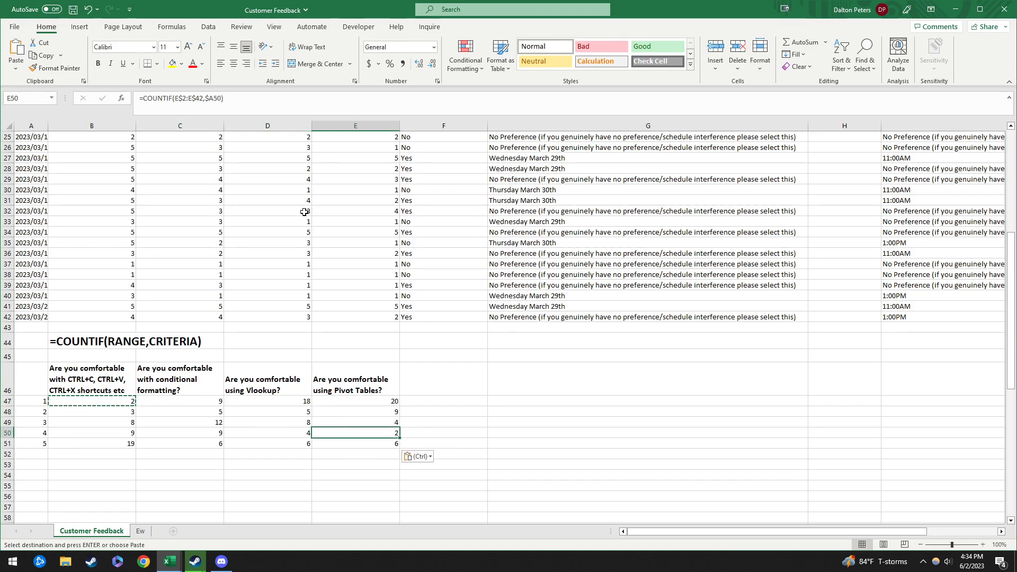
pyautogui.click(246, 107)
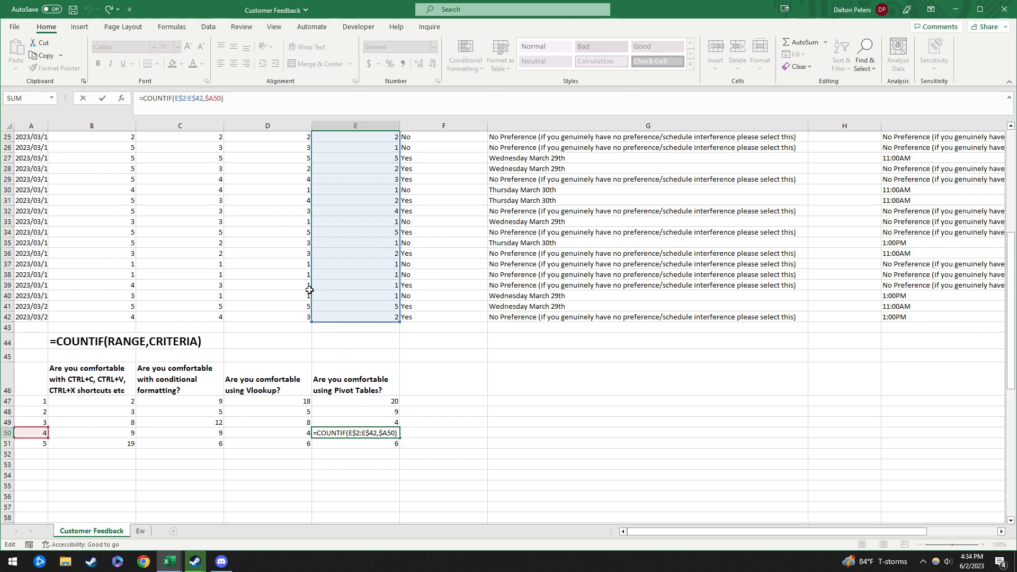
pyautogui.moveTo(310, 289); pyautogui.dragTo(359, 289)
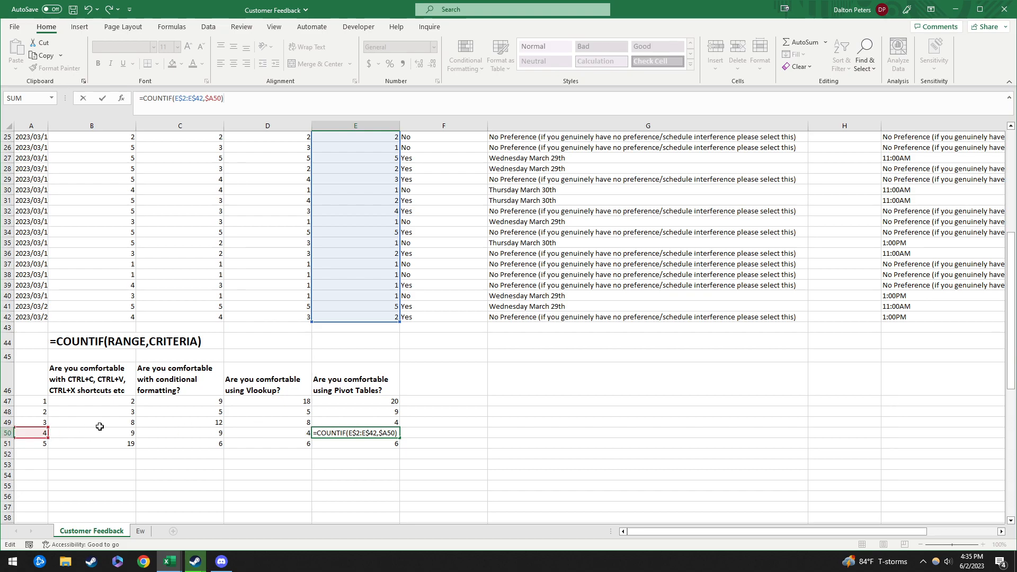
pyautogui.press('Return')
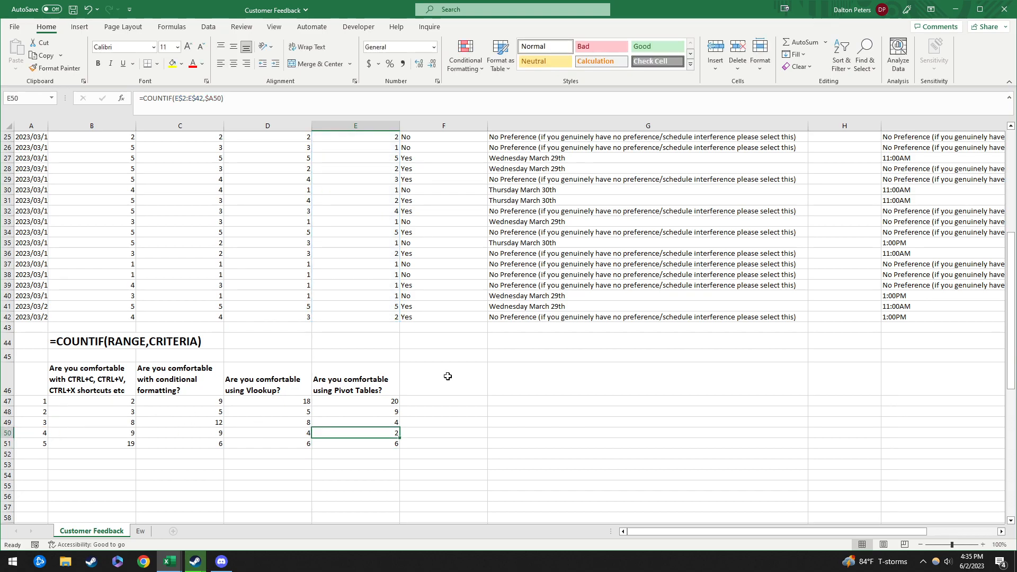
pyautogui.click(100, 400)
pyautogui.moveTo(101, 400); pyautogui.dragTo(391, 444)
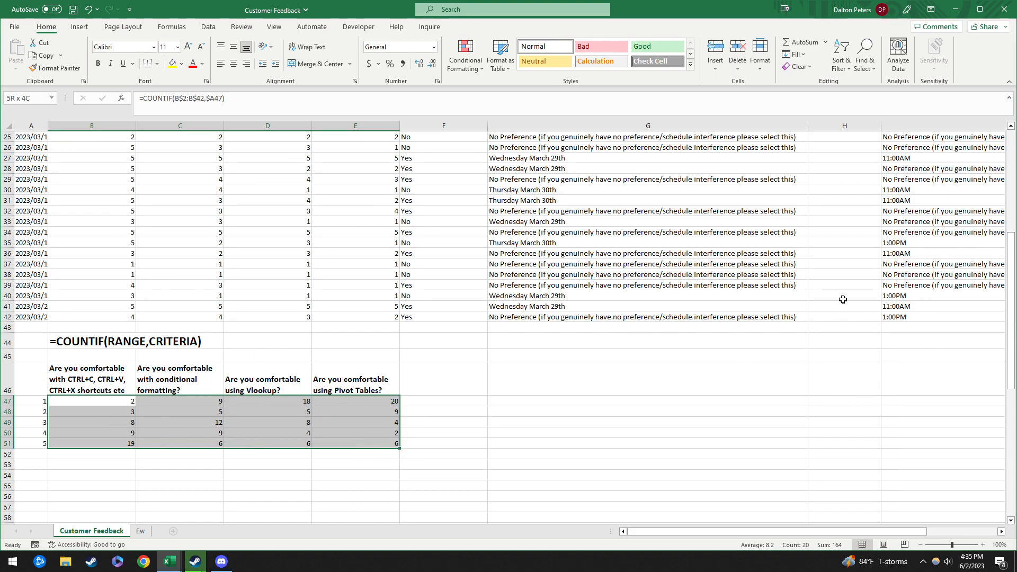
# Step: Replace empty column H with a narrow blank column between the Zoom day and time answers
pyautogui.scroll(8, 758, 344)
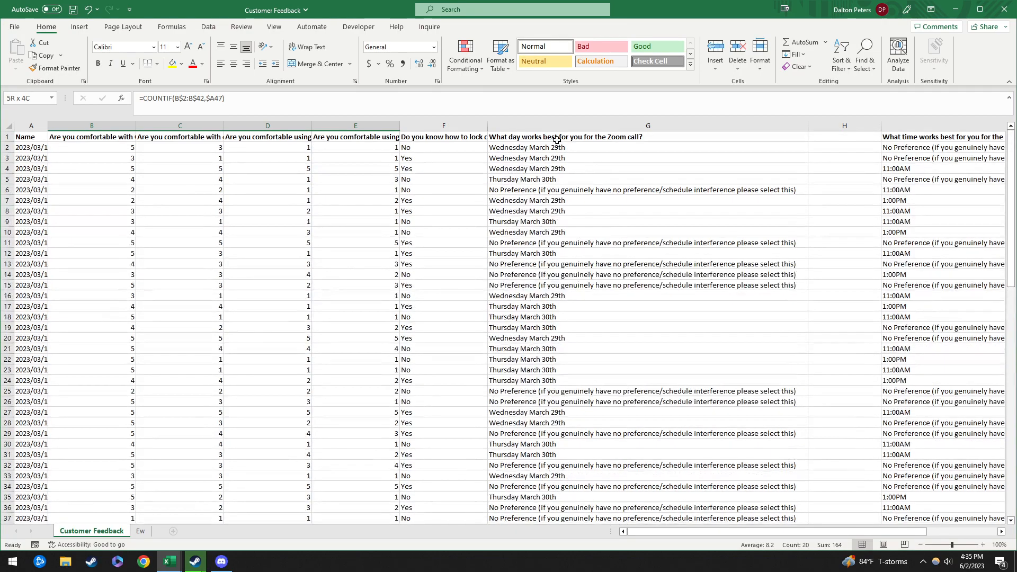
pyautogui.click(556, 139)
pyautogui.click(927, 144)
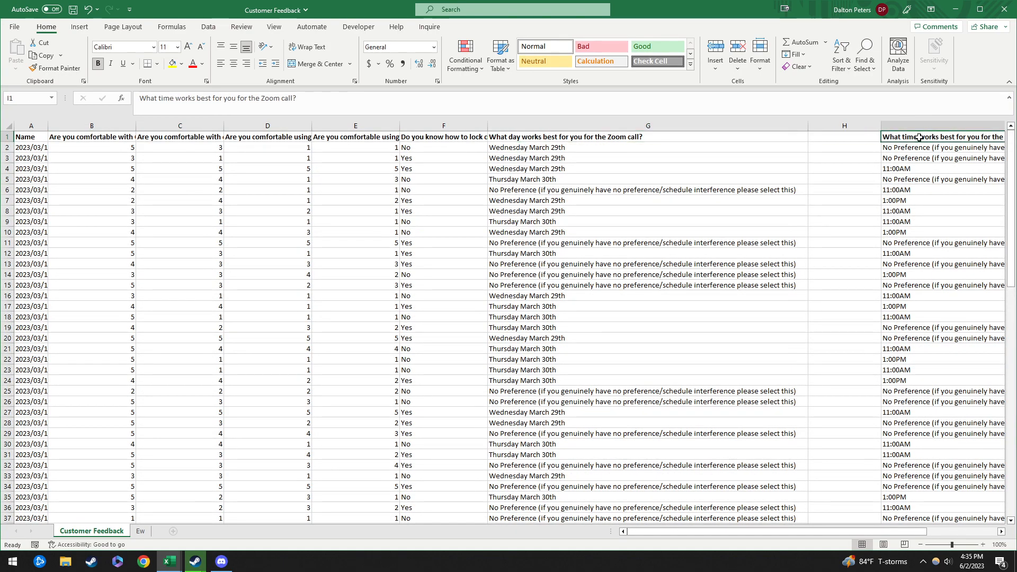
pyautogui.click(583, 143)
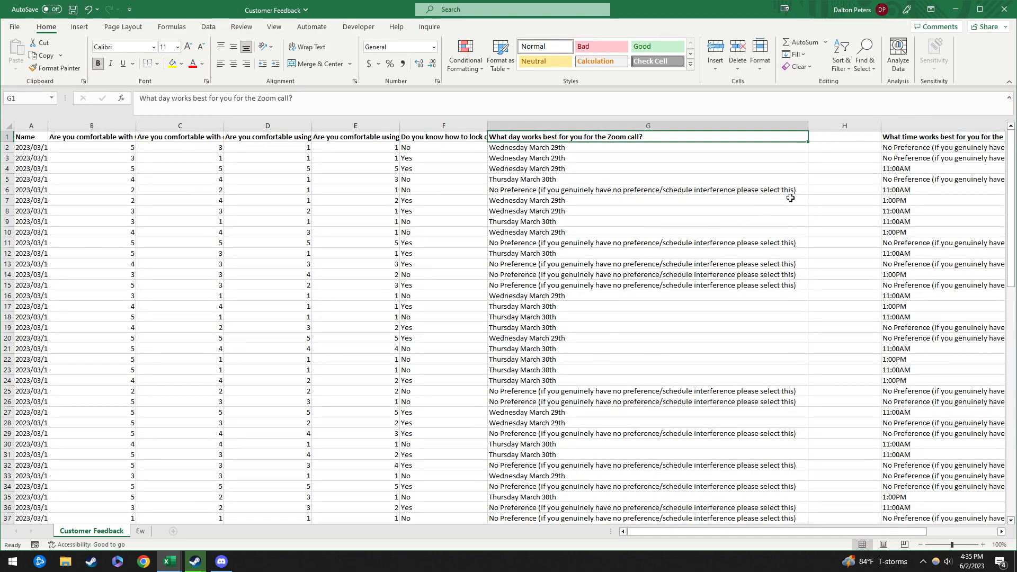
pyautogui.moveTo(879, 126)
pyautogui.mouseDown()
pyautogui.moveTo(811, 126)
pyautogui.moveTo(876, 126)
pyautogui.mouseUp()
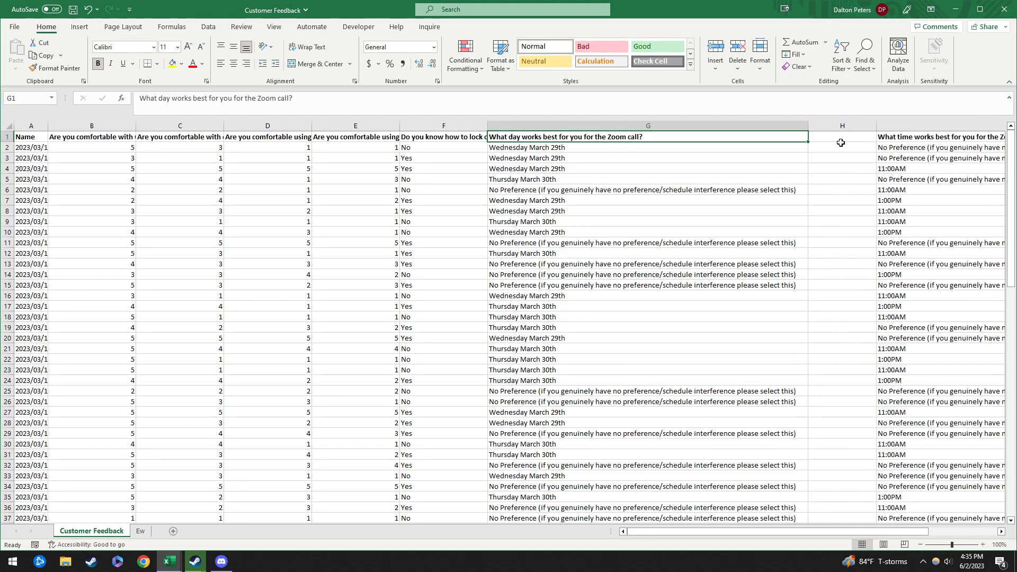
pyautogui.click(862, 126)
pyautogui.hotkey('ctrl', '-')
pyautogui.click(861, 180)
pyautogui.click(851, 125)
pyautogui.rightClick(850, 125)
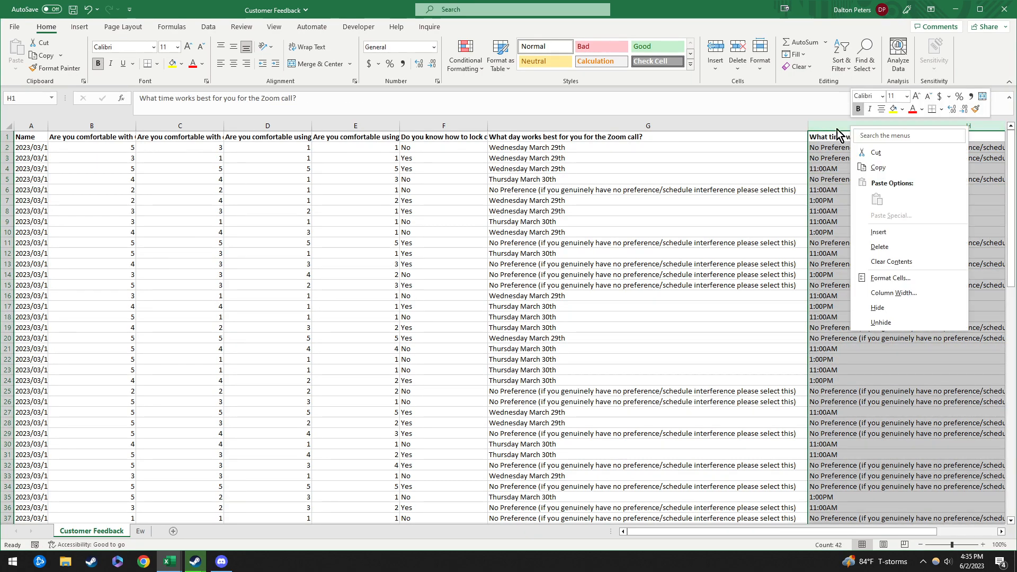
pyautogui.click(878, 232)
pyautogui.hscroll(5, 895, 233)
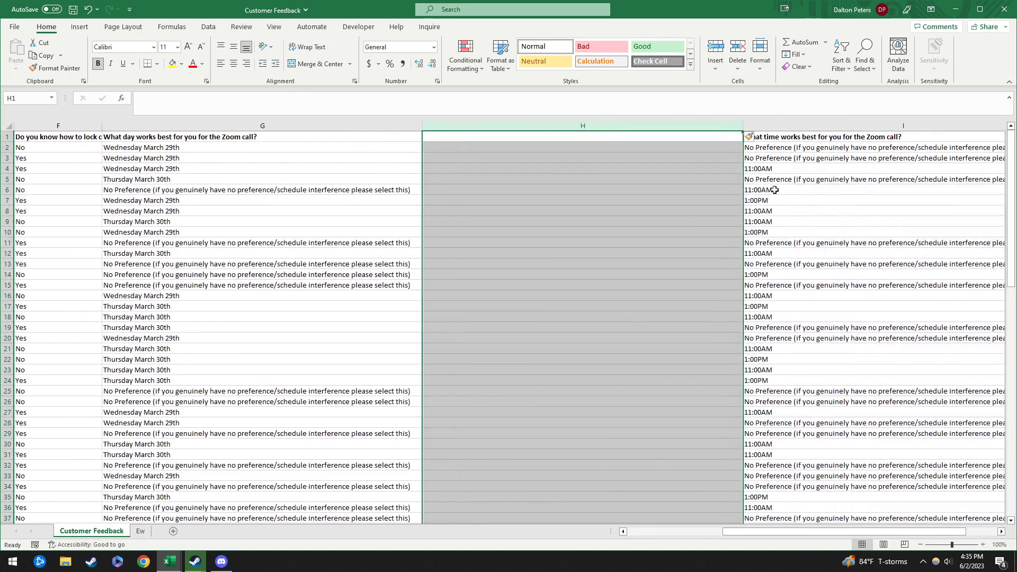
pyautogui.click(594, 148)
pyautogui.moveTo(743, 125); pyautogui.dragTo(495, 127)
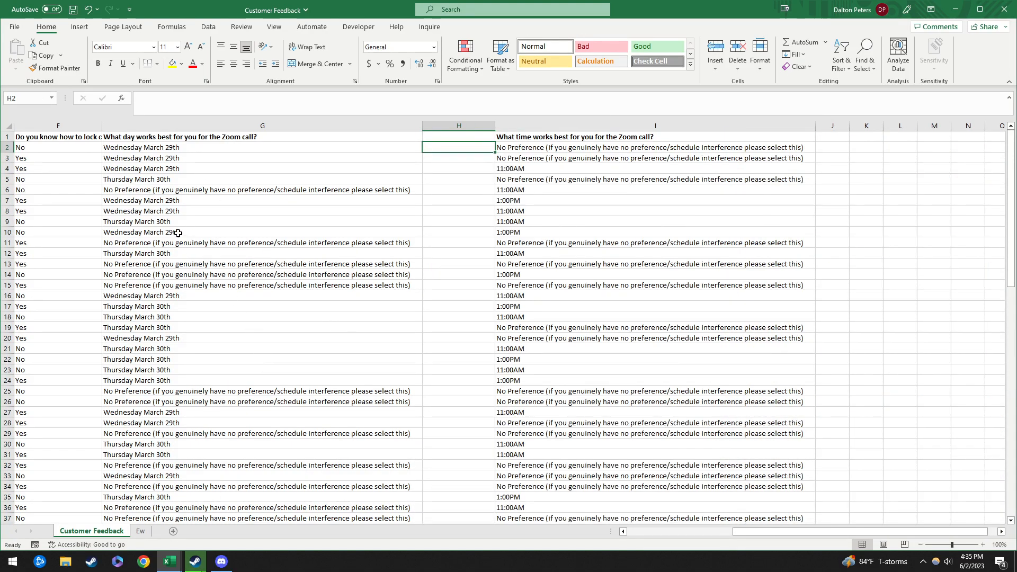
# Step: Copy the Zoom day and time question headers G1:I1
pyautogui.scroll(-5, 408, 257)
pyautogui.scroll(5, 371, 238)
pyautogui.click(177, 137)
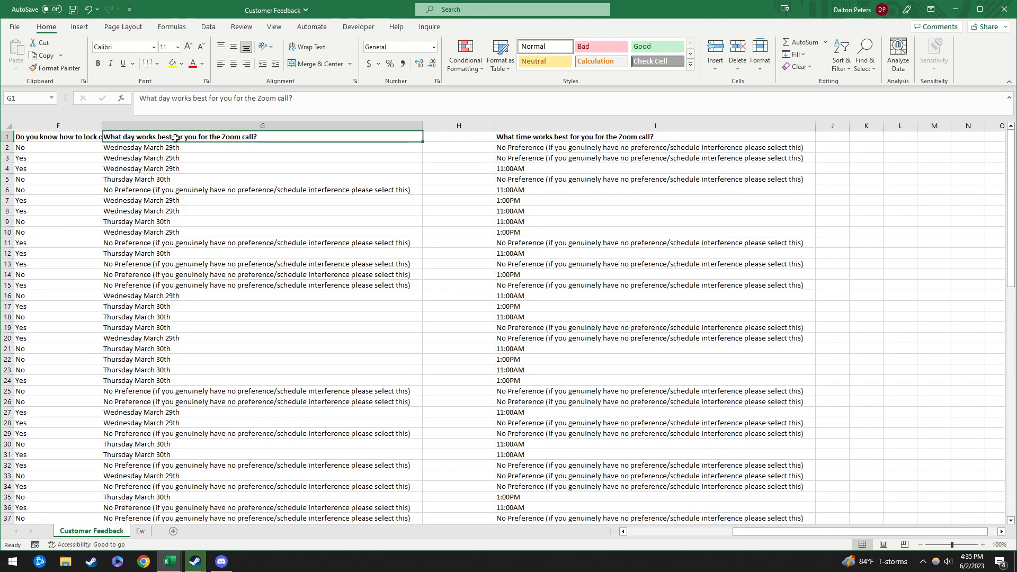
pyautogui.keyDown('shift'); pyautogui.click(569, 137); pyautogui.keyUp('shift')
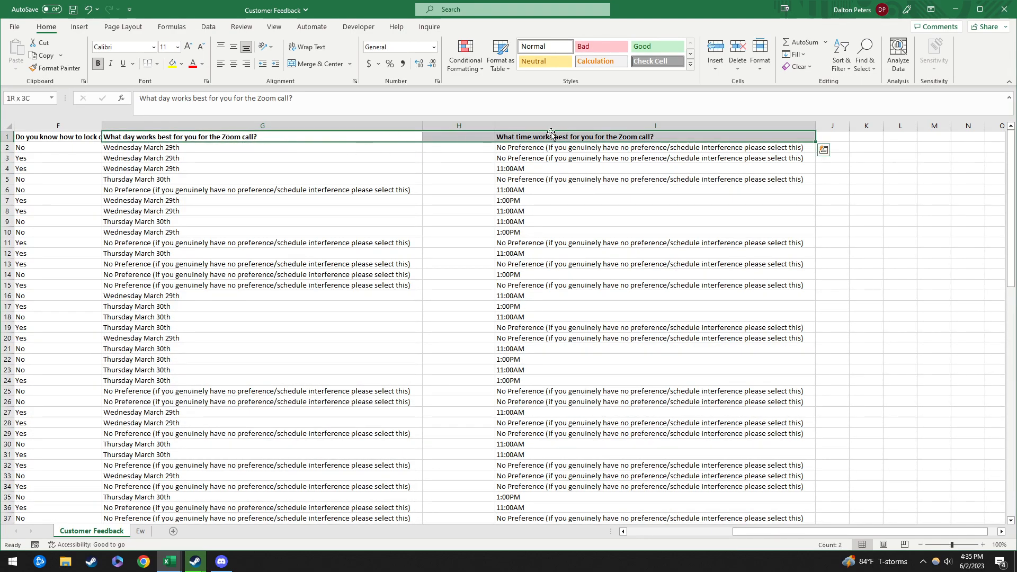
pyautogui.hotkey('ctrl', 'c')
pyautogui.hotkey('ctrl', 'q')
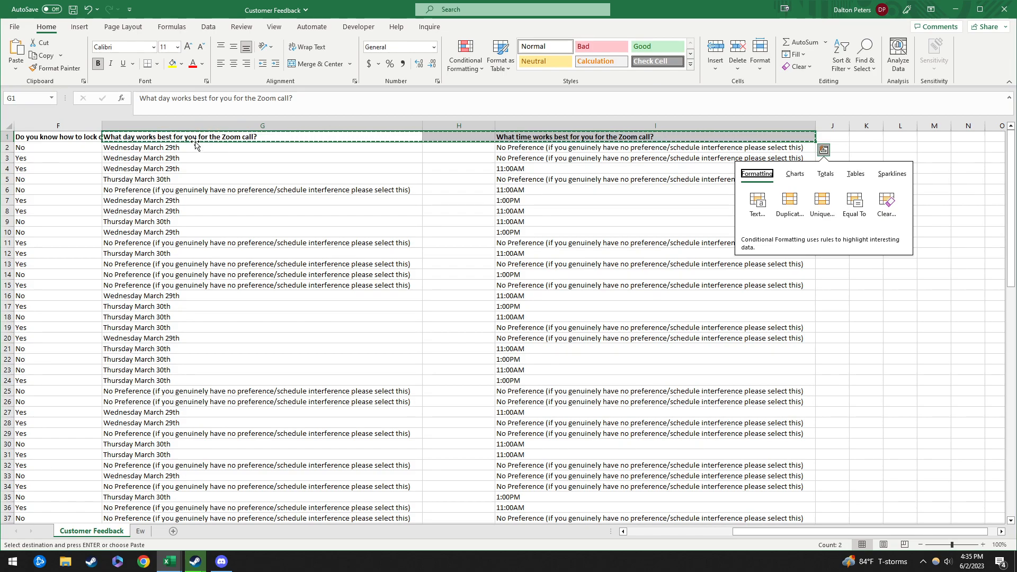
pyautogui.scroll(-7, 474, 370)
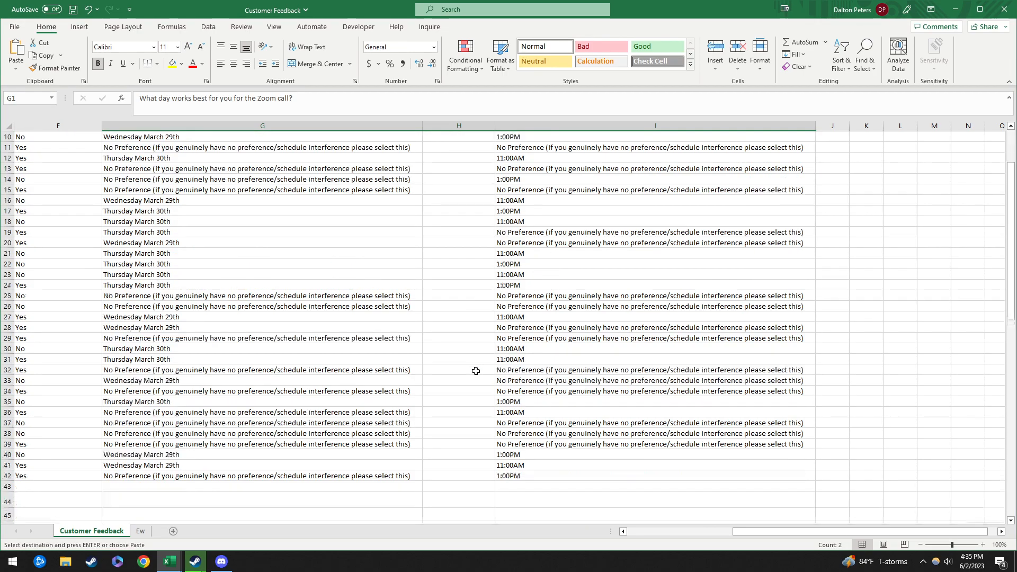
# Step: Paste the Zoom day and time question headings into row 46, starting at G46
pyautogui.click(678, 532)
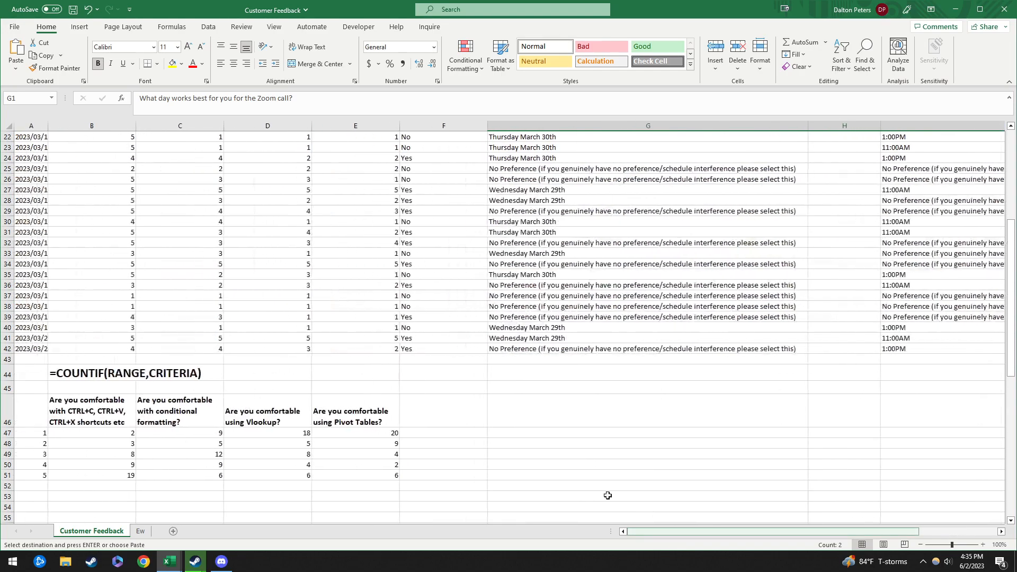
pyautogui.click(683, 409)
pyautogui.hotkey('ctrl', 'v')
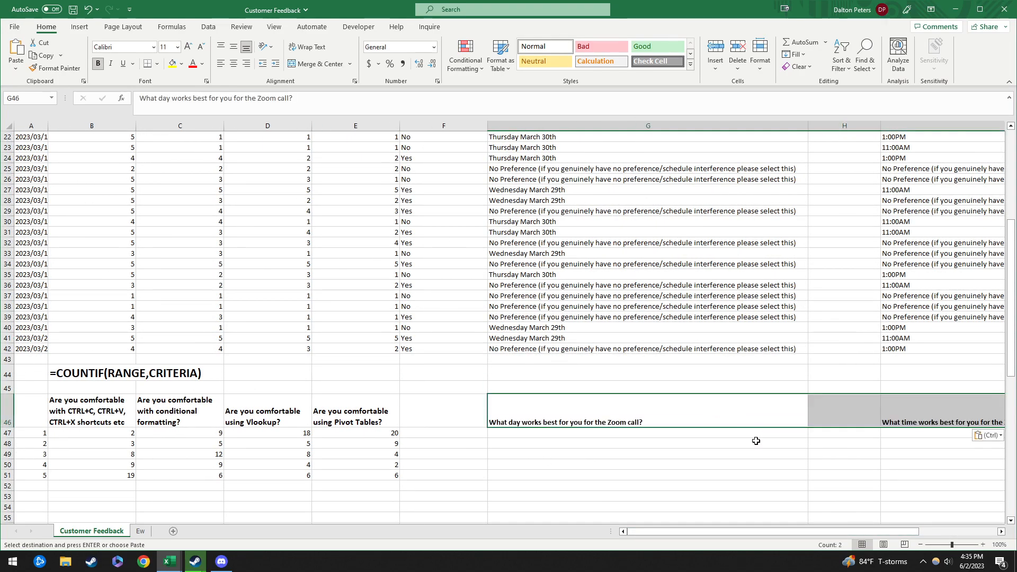
# Step: Select and copy the 41 day answers in G2:G42
pyautogui.click(710, 439)
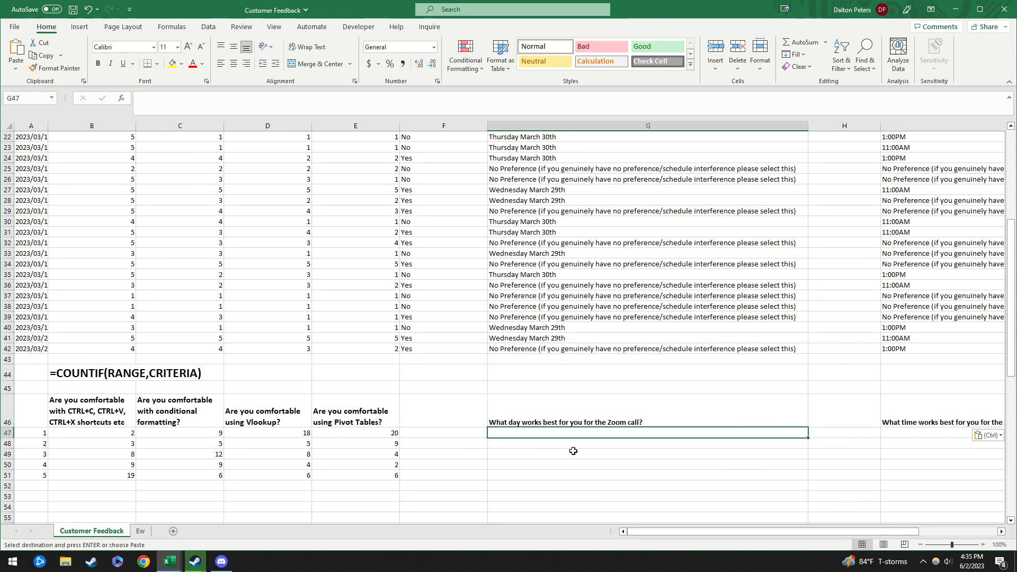
pyautogui.scroll(7, 575, 290)
pyautogui.click(554, 151)
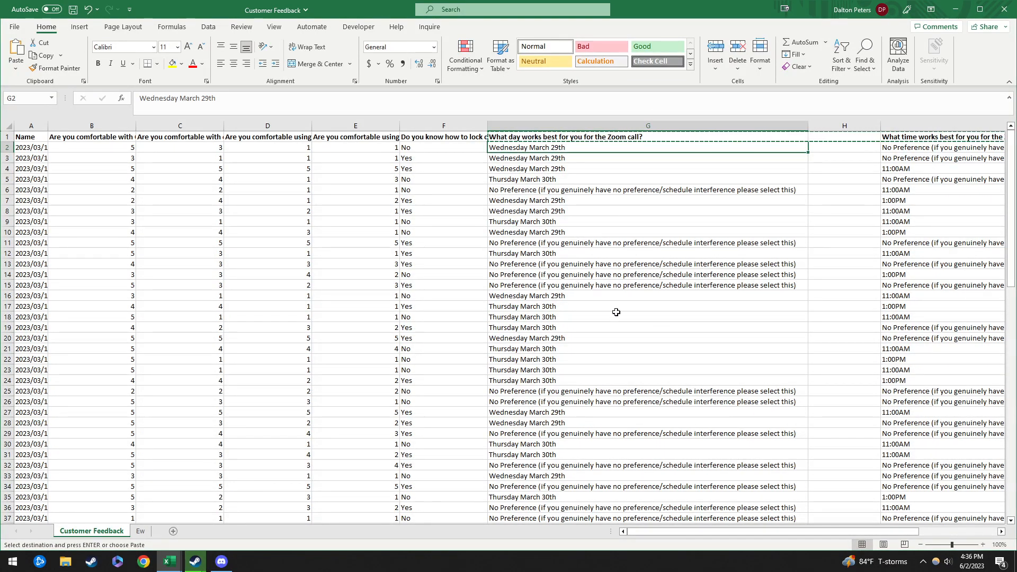
pyautogui.scroll(-5, 569, 175)
pyautogui.keyDown('shift'); pyautogui.click(585, 413); pyautogui.keyUp('shift')
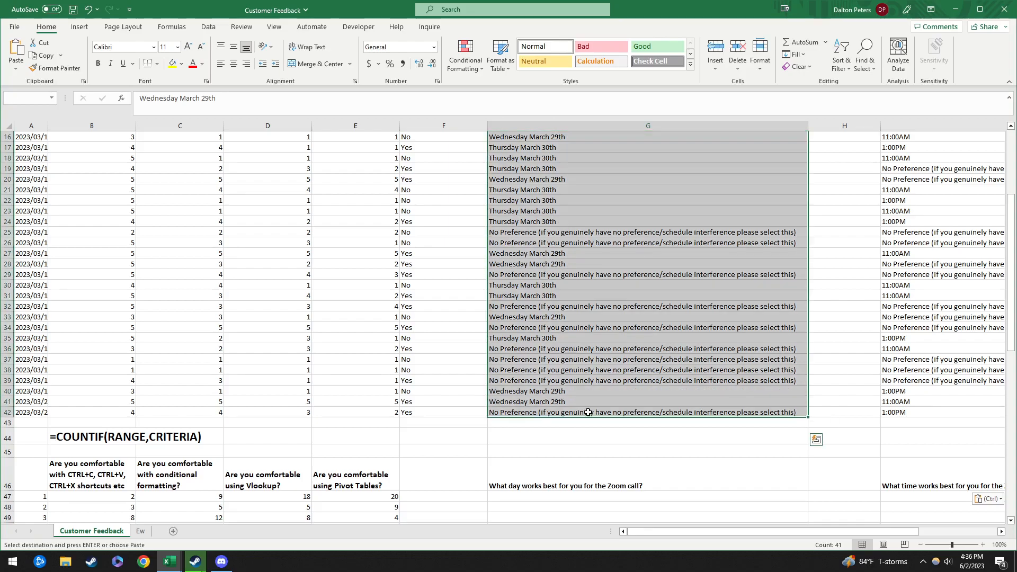
pyautogui.scroll(5, 597, 277)
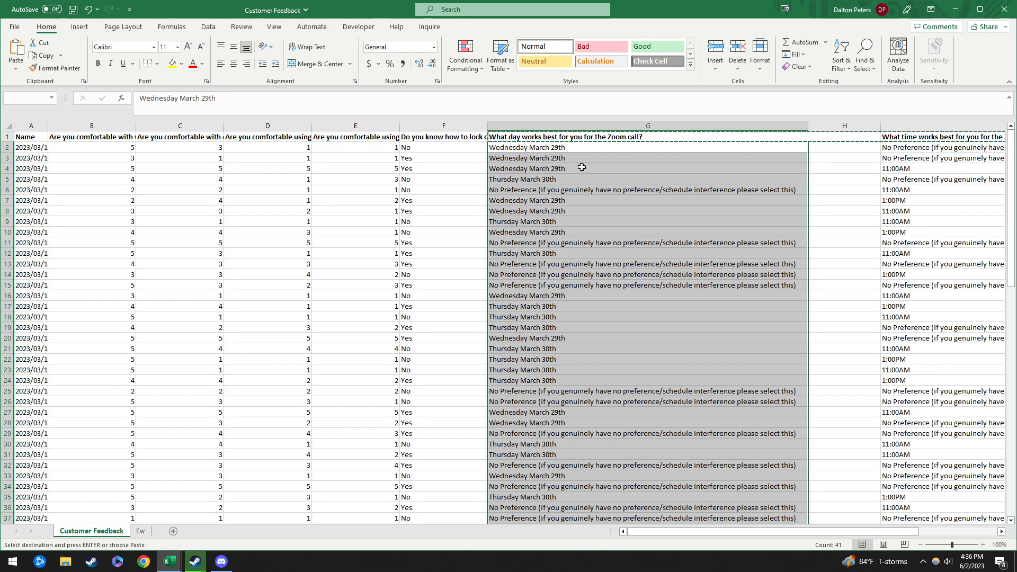
pyautogui.scroll(-4, 601, 261)
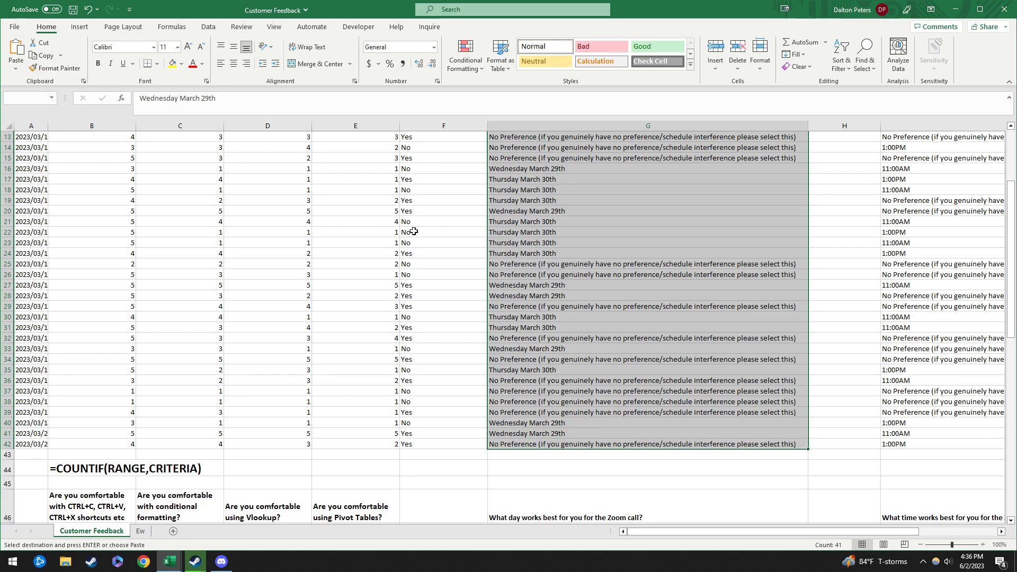
pyautogui.scroll(4, 457, 259)
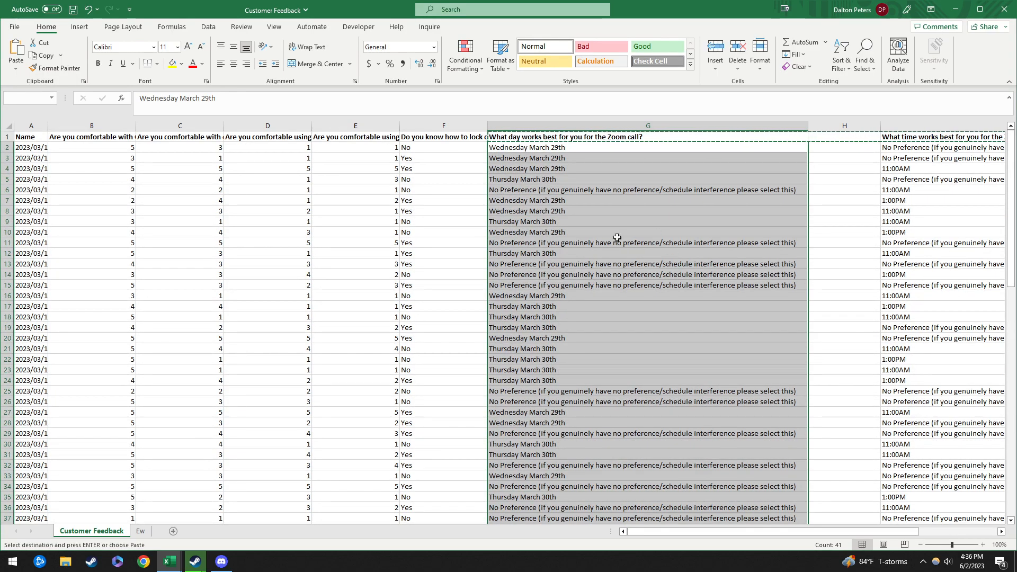
pyautogui.rightClick(533, 181)
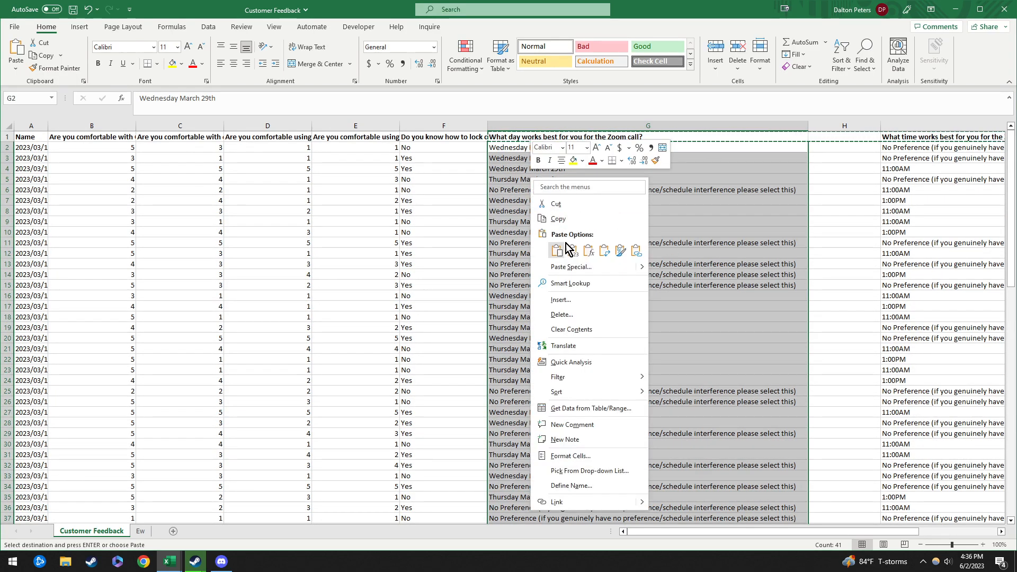
pyautogui.click(558, 219)
# Step: Paste the day answers beneath the day heading, starting at G47
pyautogui.scroll(-11, 553, 348)
pyautogui.click(536, 306)
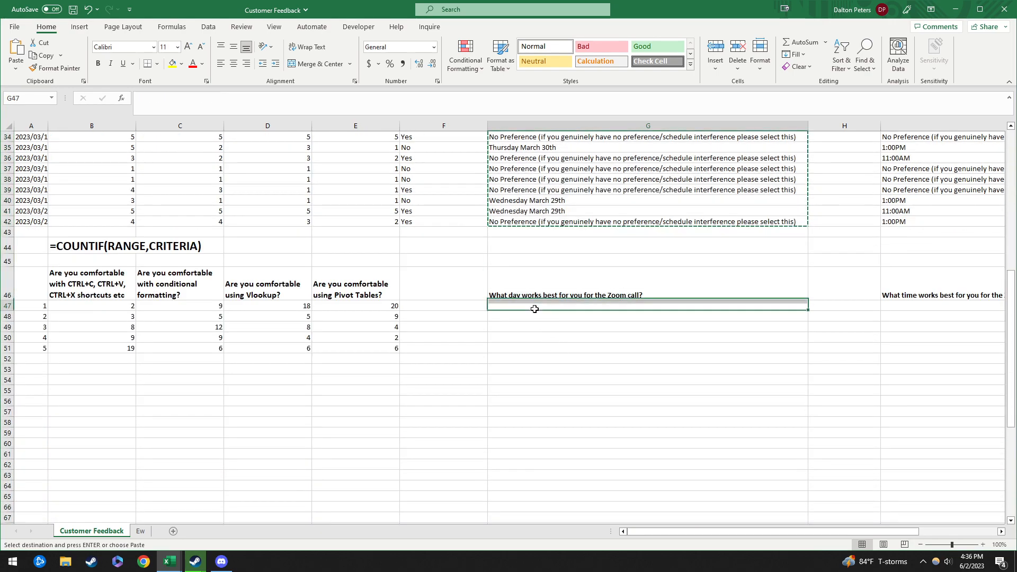
pyautogui.hotkey('ctrl', 'v')
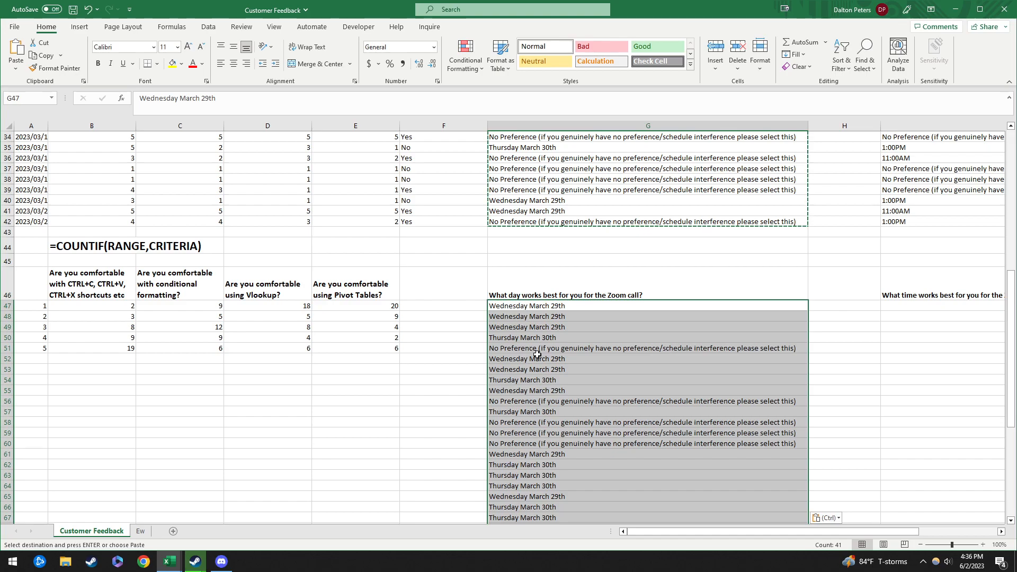
pyautogui.scroll(-10, 538, 335)
pyautogui.scroll(6, 548, 218)
pyautogui.scroll(6, 564, 281)
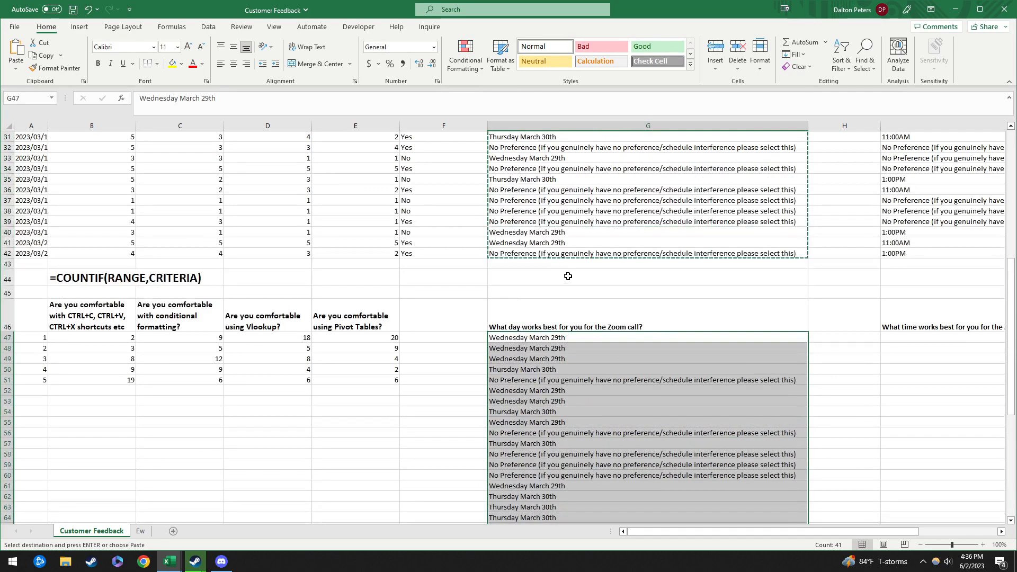
# Step: Remove duplicates from the pasted day answers, leaving Wednesday March 29th, Thursday March 30th and No Preference
pyautogui.click(211, 27)
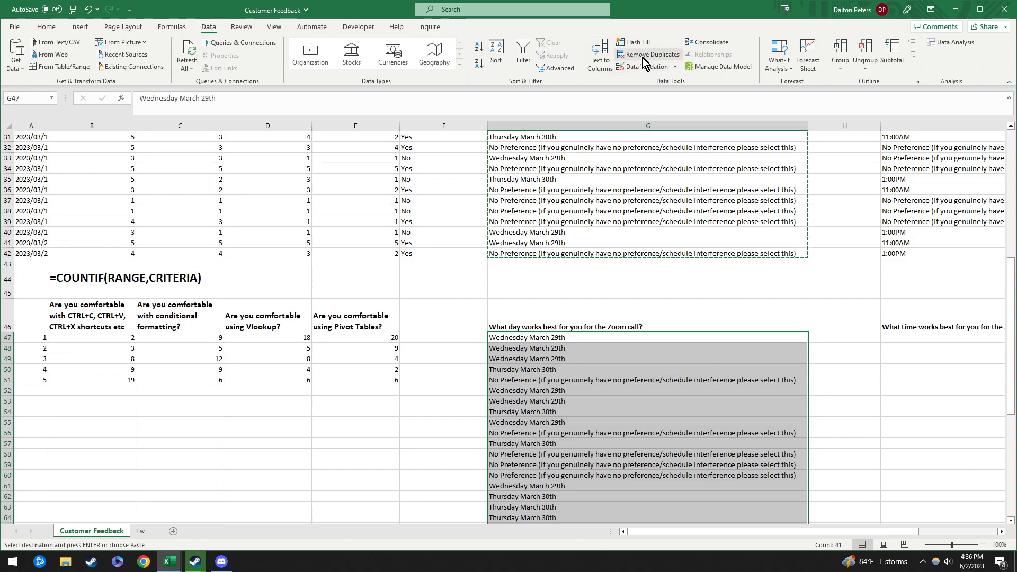
pyautogui.click(644, 56)
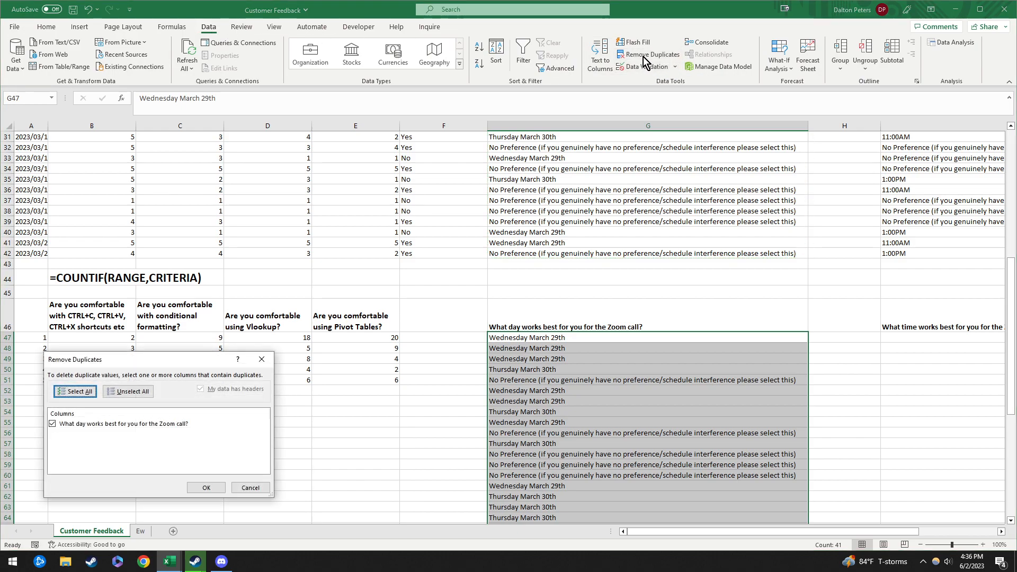
pyautogui.click(210, 487)
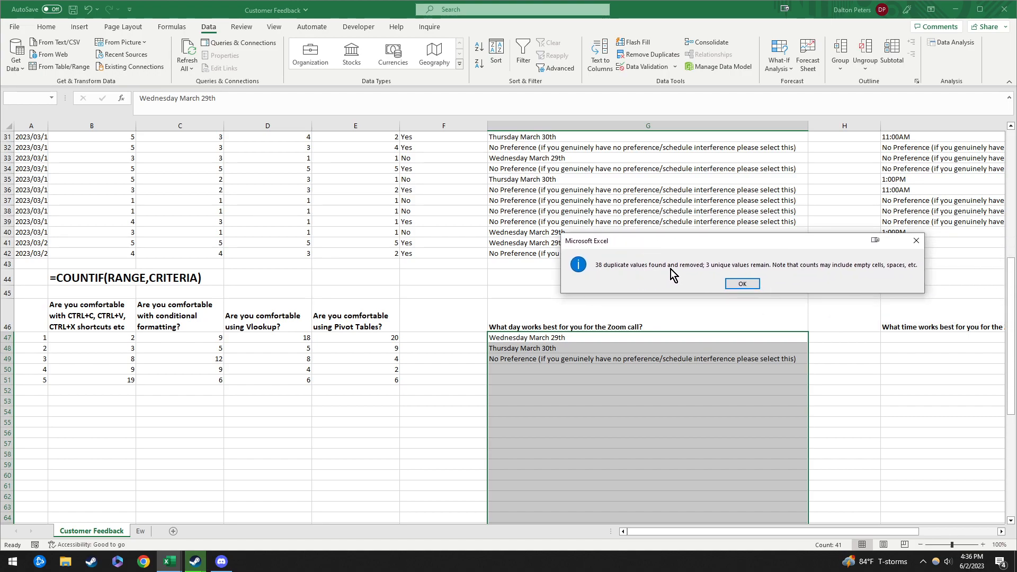
pyautogui.click(742, 284)
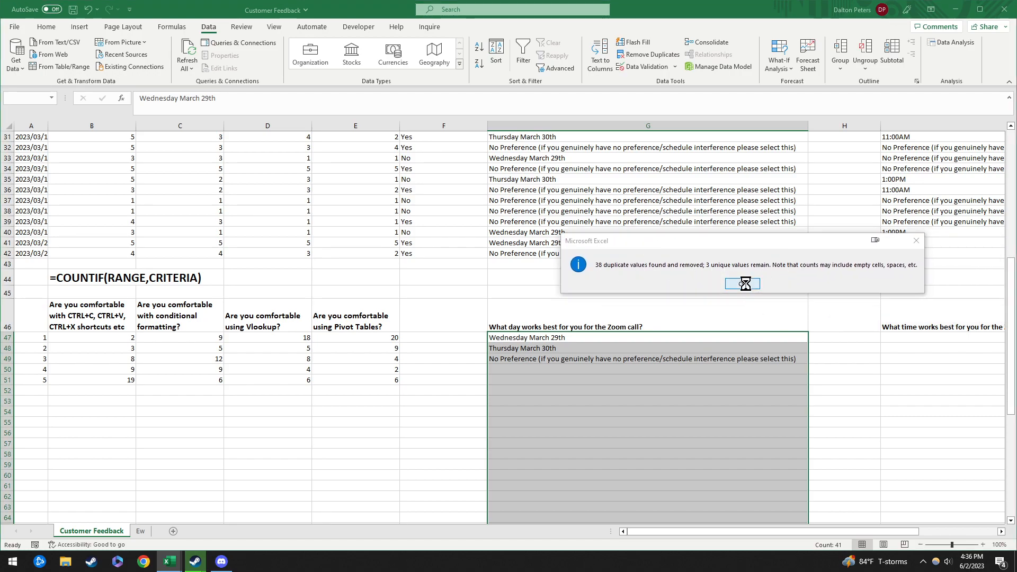
pyautogui.moveTo(541, 339); pyautogui.dragTo(585, 365)
pyautogui.click(545, 356)
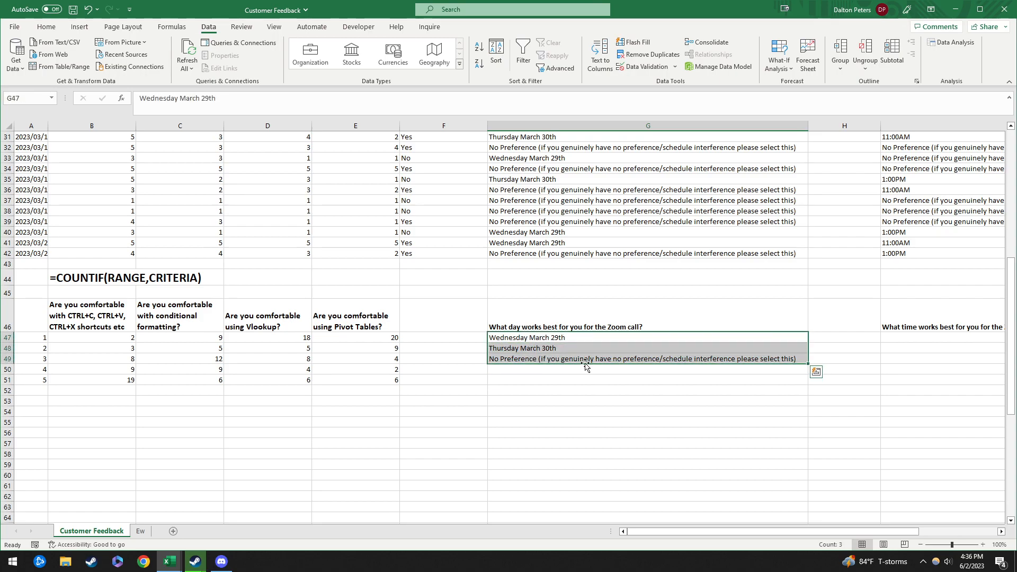
pyautogui.click(842, 338)
pyautogui.moveTo(877, 531); pyautogui.dragTo(956, 531)
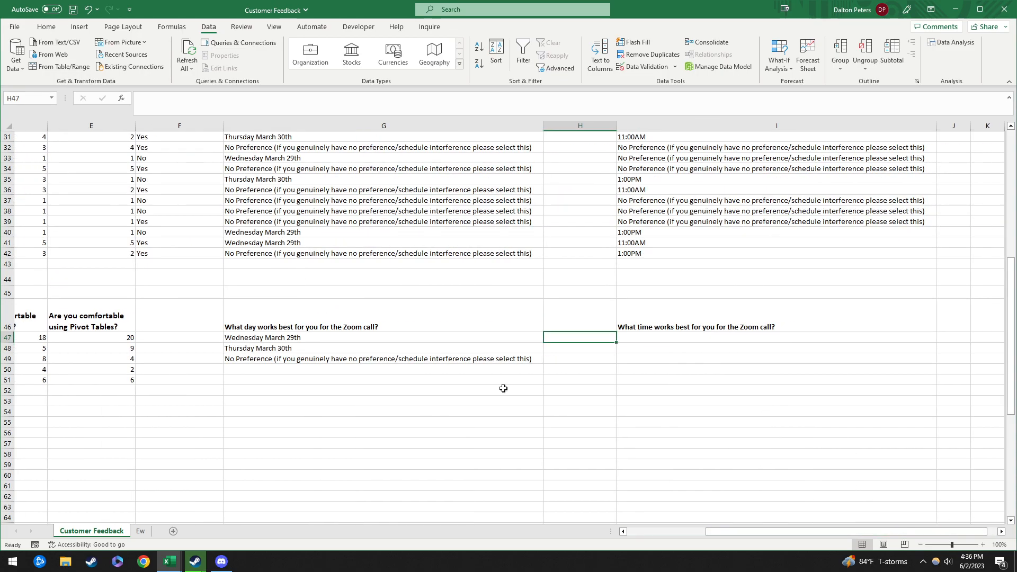
# Step: Copy the time answers I2:I42 and paste them under the time heading at I47
pyautogui.click(289, 337)
pyautogui.scroll(10, 738, 433)
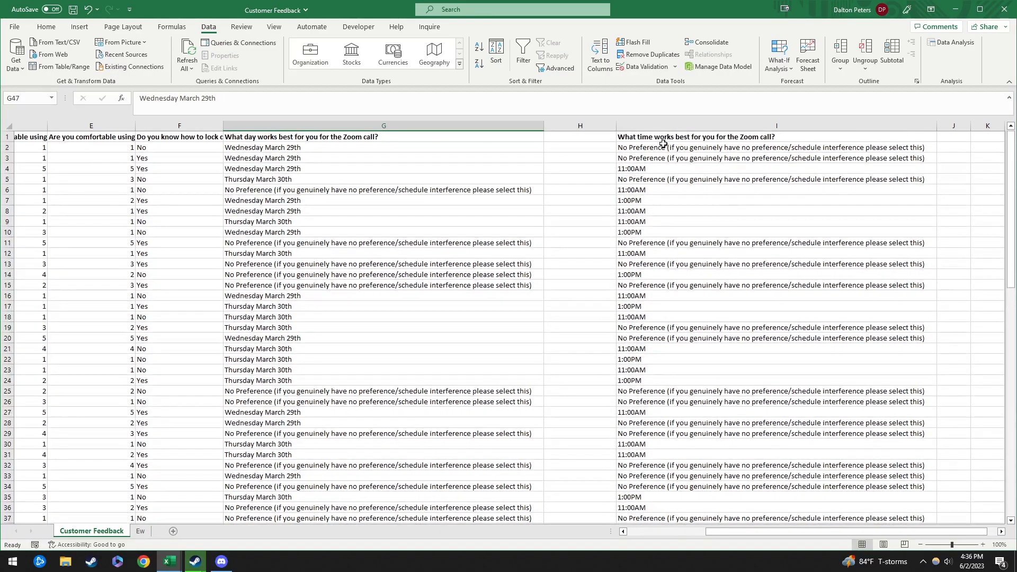
pyautogui.click(661, 149)
pyautogui.hotkey('ctrl', 'shift', 'Down')
pyautogui.scroll(5, 691, 260)
pyautogui.scroll(1, 684, 238)
pyautogui.hotkey('ctrl', 'c')
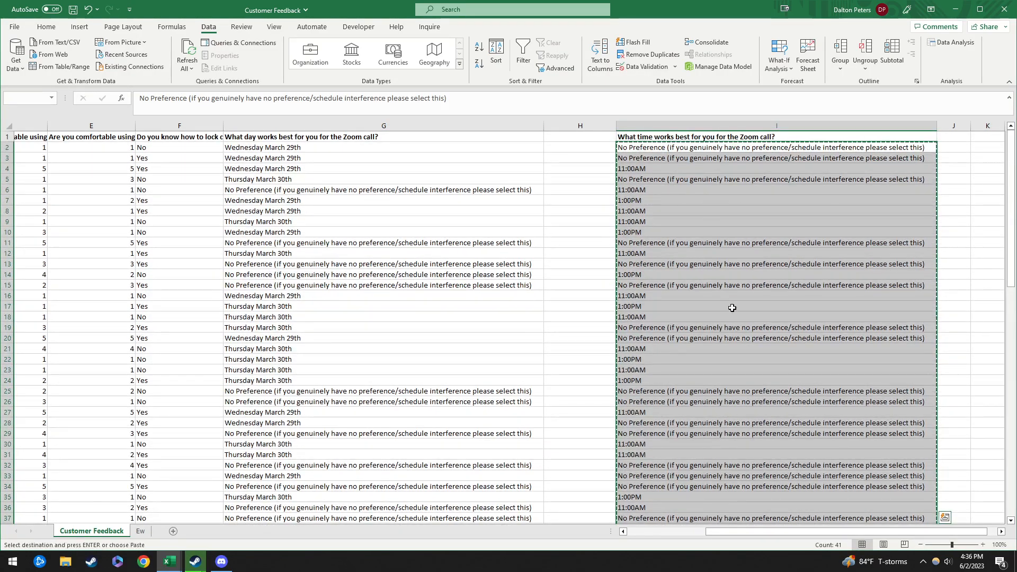
pyautogui.scroll(-9, 665, 295)
pyautogui.click(660, 369)
pyautogui.hotkey('ctrl', 'v')
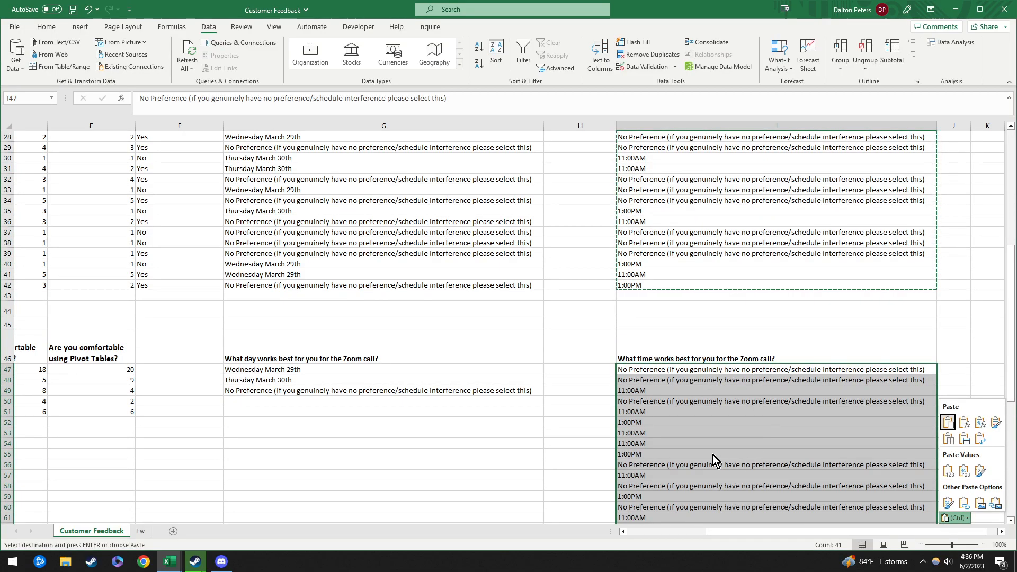
# Step: Remove duplicate time answers, leaving No Preference, 11:00AM and 1:00PM in I47:I49
pyautogui.scroll(-4, 717, 445)
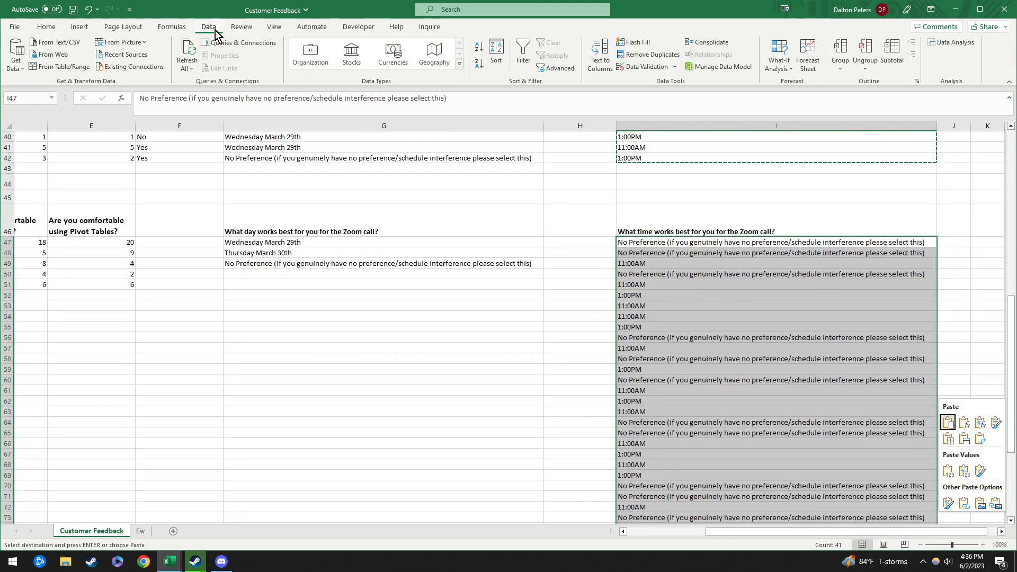
pyautogui.click(648, 57)
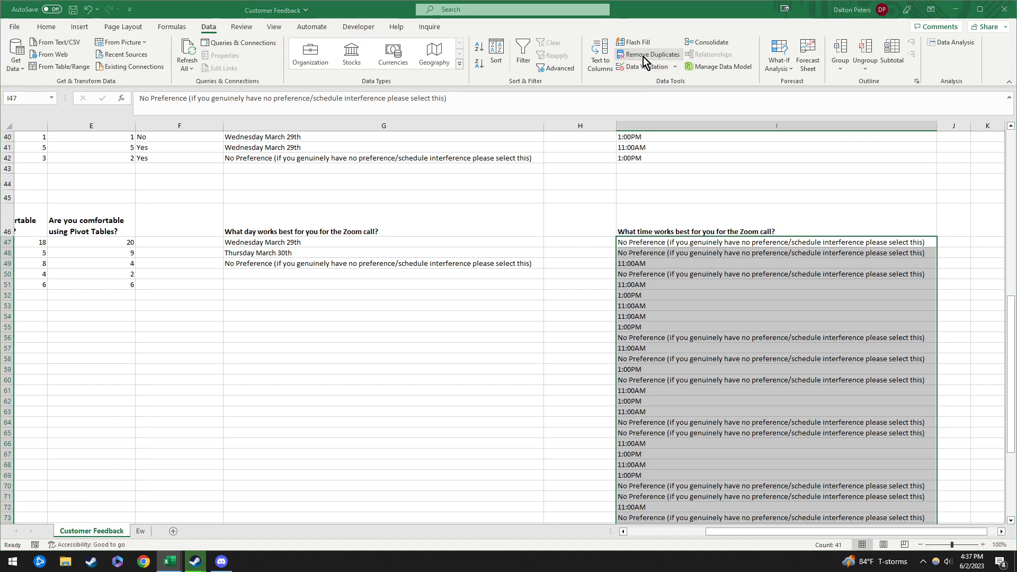
pyautogui.click(205, 488)
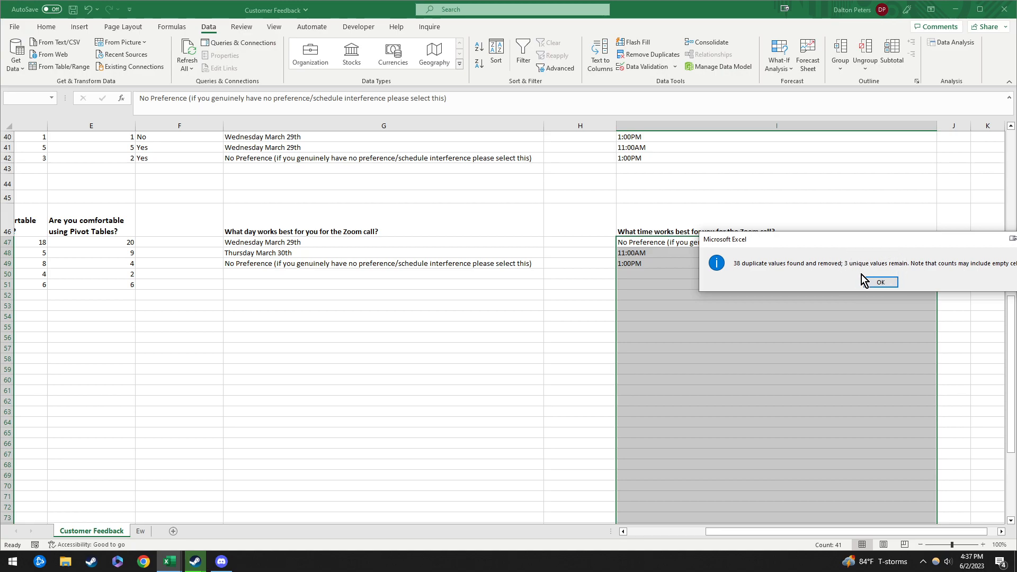
pyautogui.click(892, 281)
pyautogui.click(708, 284)
pyautogui.moveTo(691, 244); pyautogui.dragTo(693, 265)
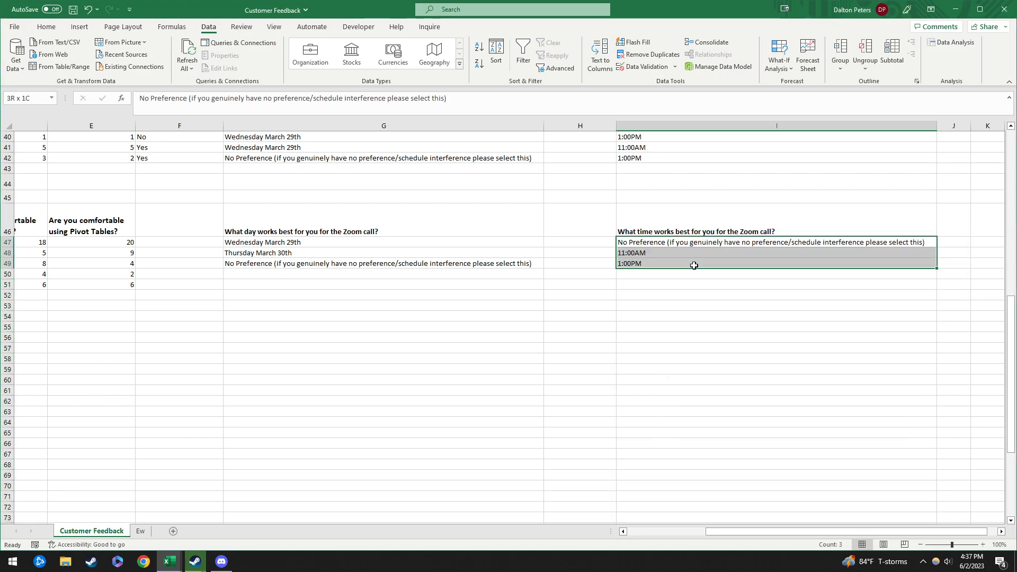
pyautogui.moveTo(308, 243); pyautogui.dragTo(313, 261)
pyautogui.scroll(4, 573, 290)
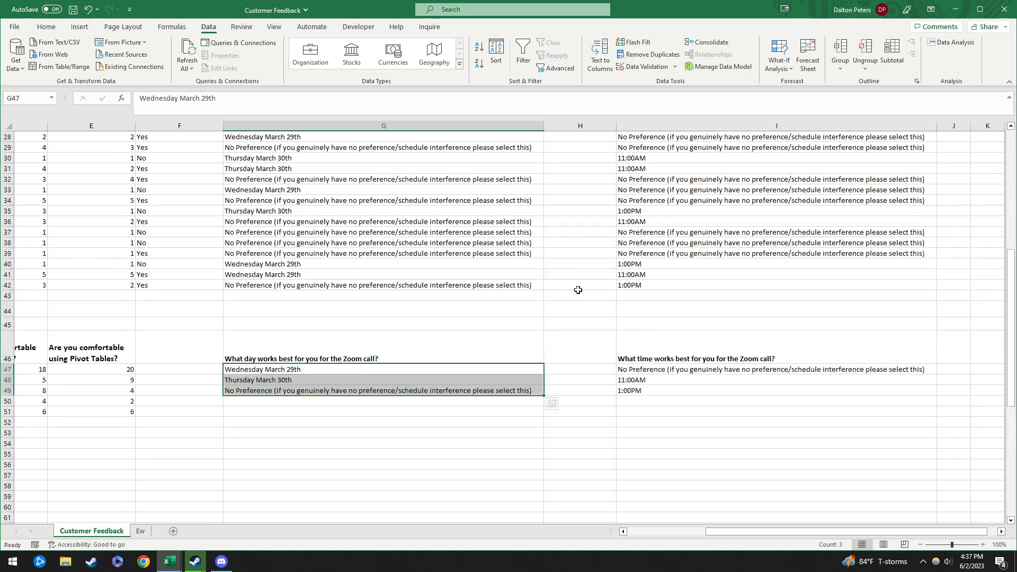
pyautogui.click(571, 368)
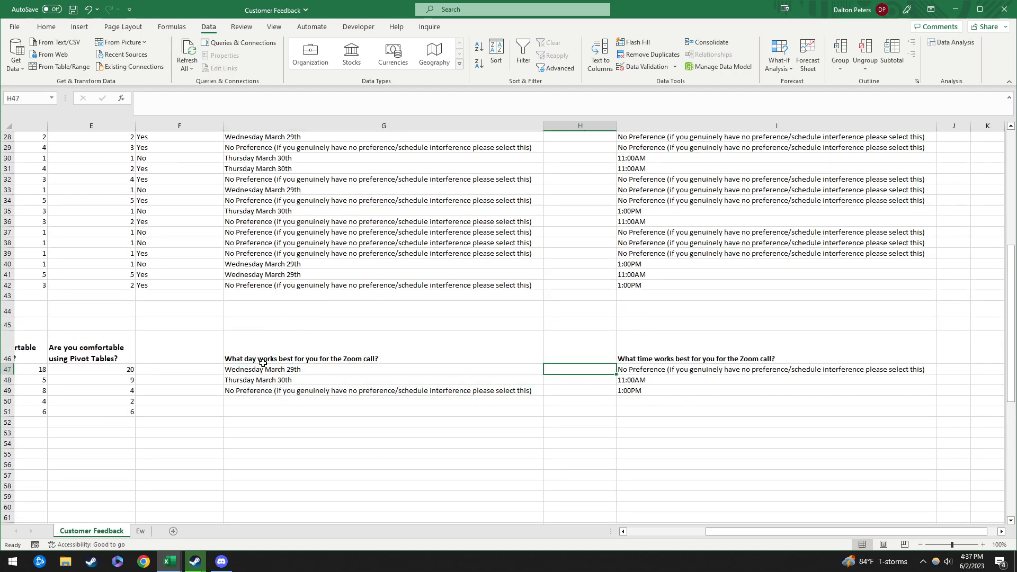
pyautogui.click(251, 264)
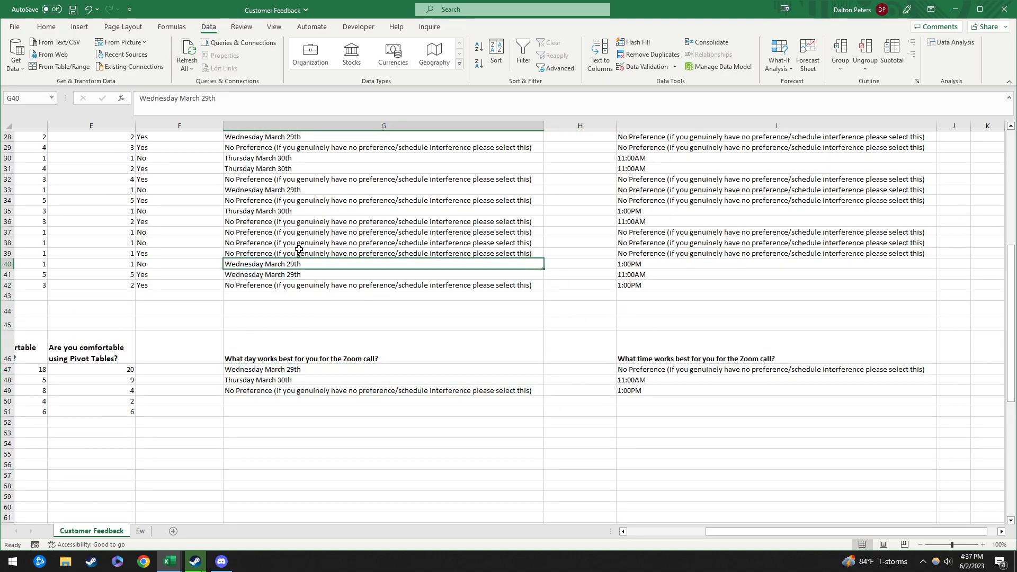
pyautogui.click(302, 366)
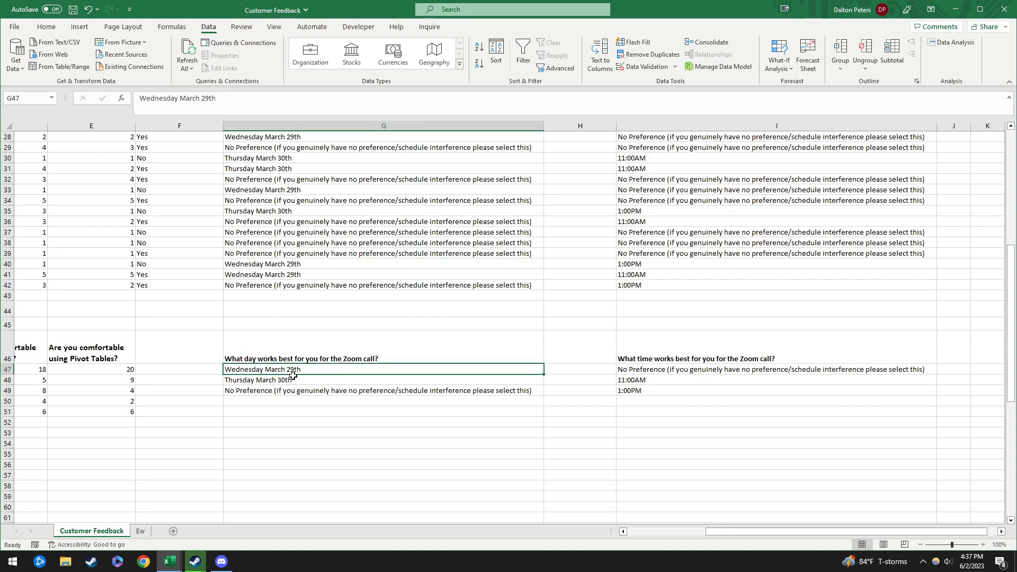
pyautogui.click(562, 369)
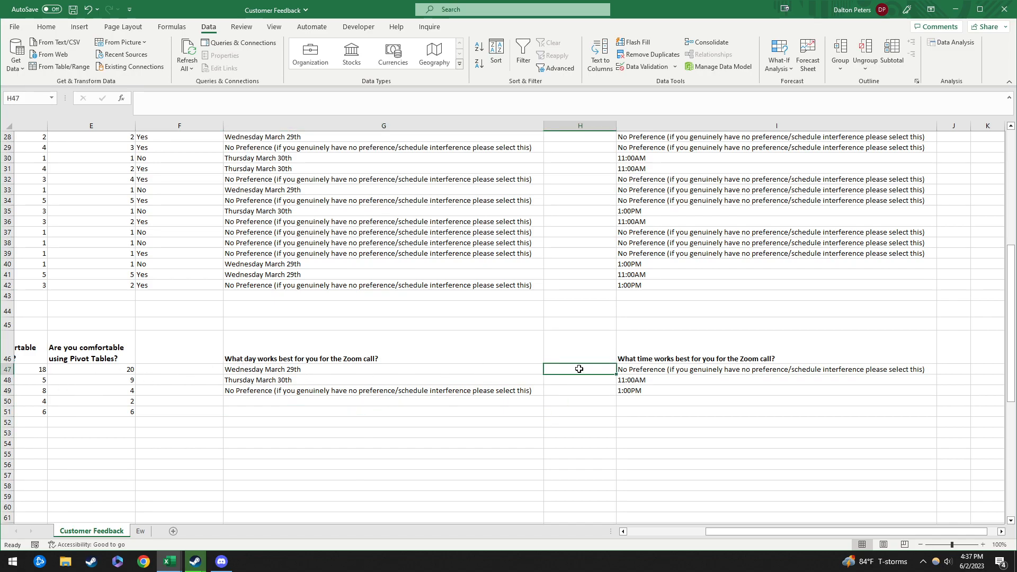
# Step: Enter =COUNTIF(G2:G42,G47) in H47 to count the Wednesday March 29th responses
pyautogui.write('=coun')
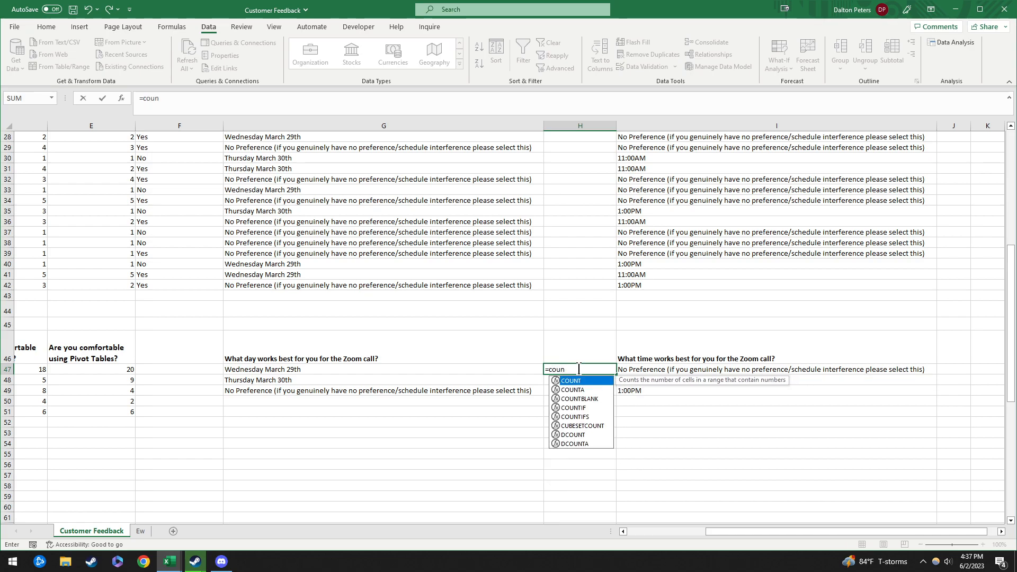
pyautogui.write('tif(')
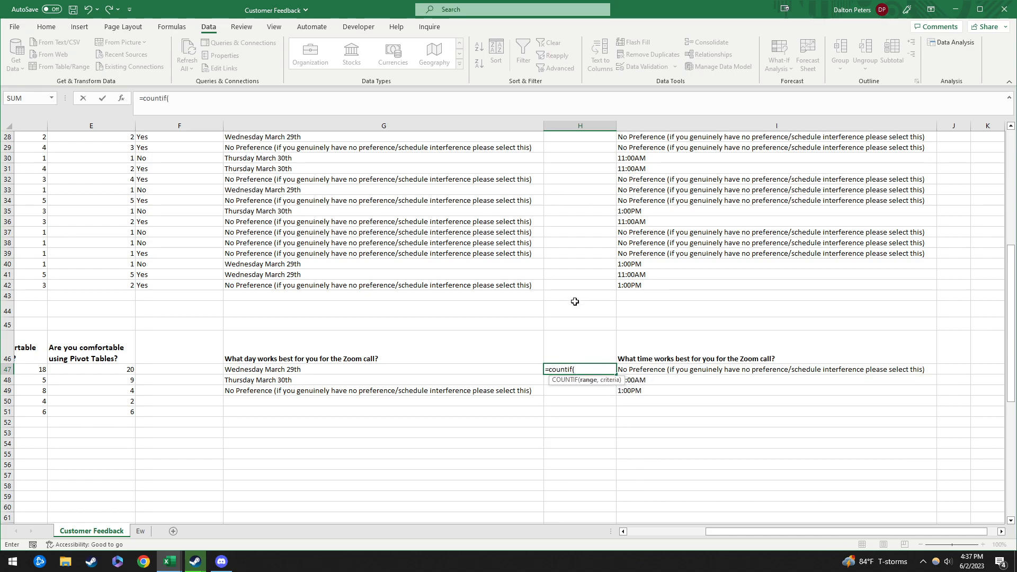
pyautogui.click(380, 285)
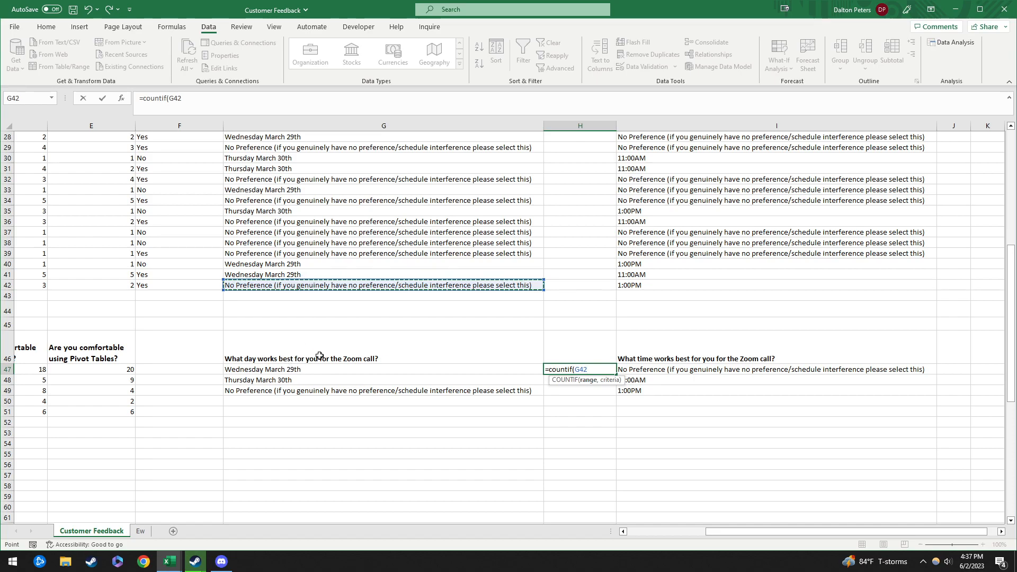
pyautogui.scroll(9, 405, 227)
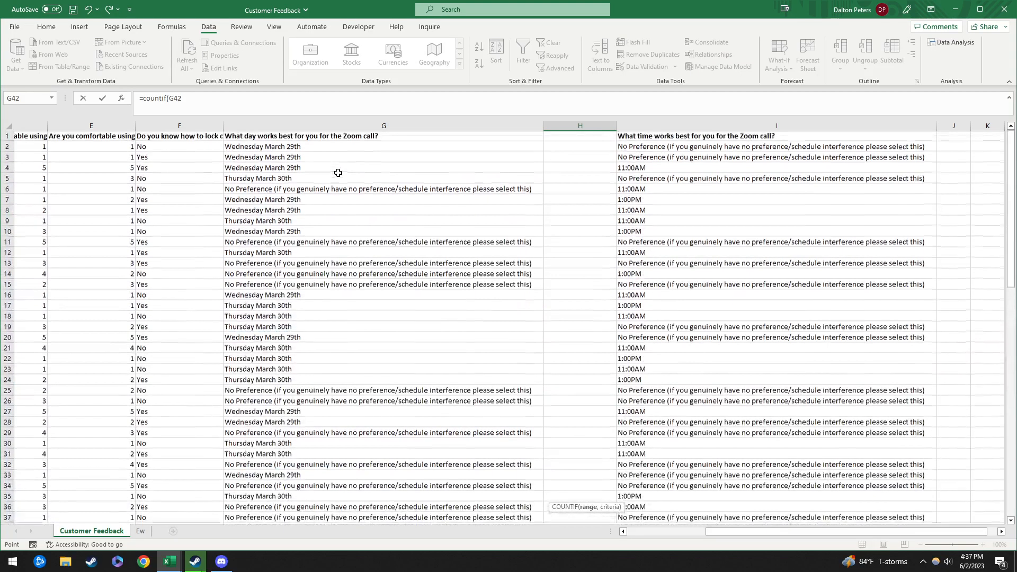
pyautogui.keyDown('shift'); pyautogui.click(310, 148); pyautogui.keyUp('shift')
pyautogui.scroll(-10, 404, 265)
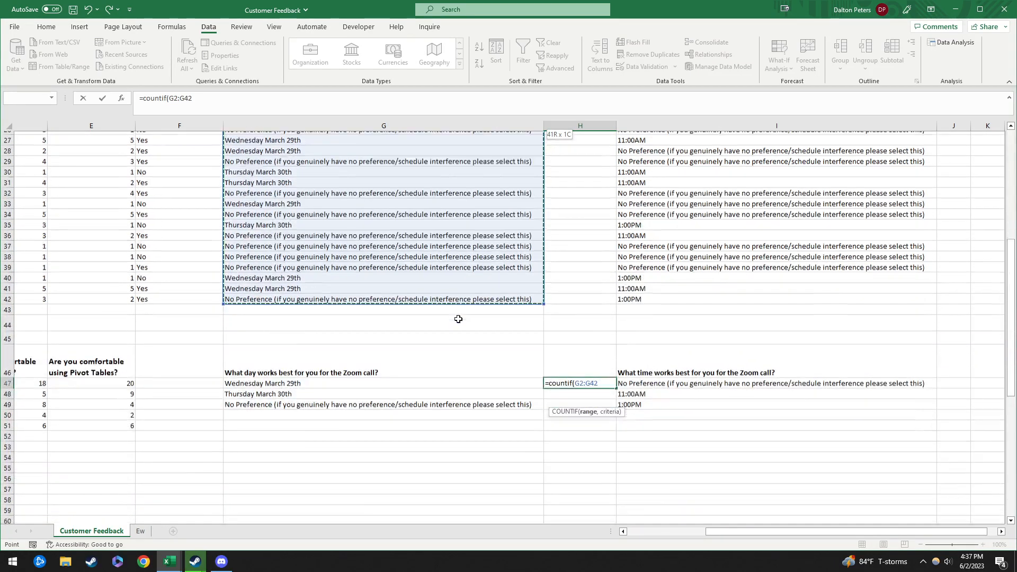
pyautogui.write(',')
pyautogui.click(287, 338)
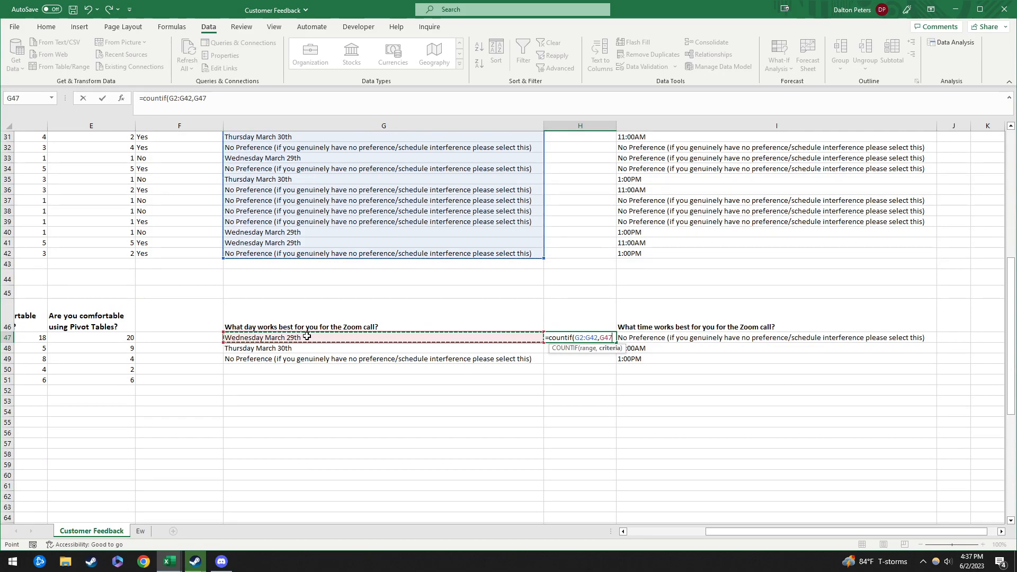
pyautogui.press('Return')
pyautogui.press('Up')
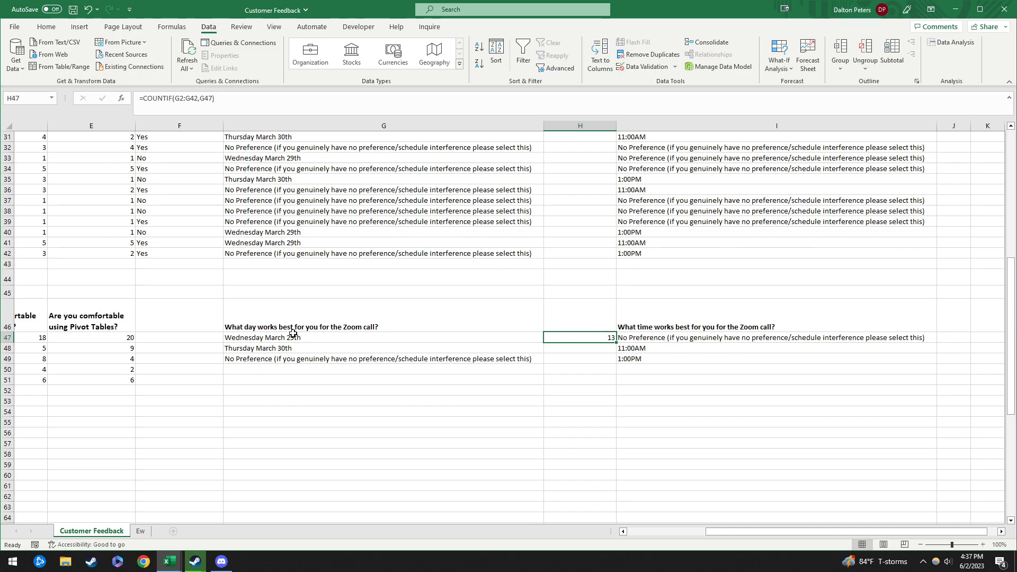
pyautogui.press('F2')
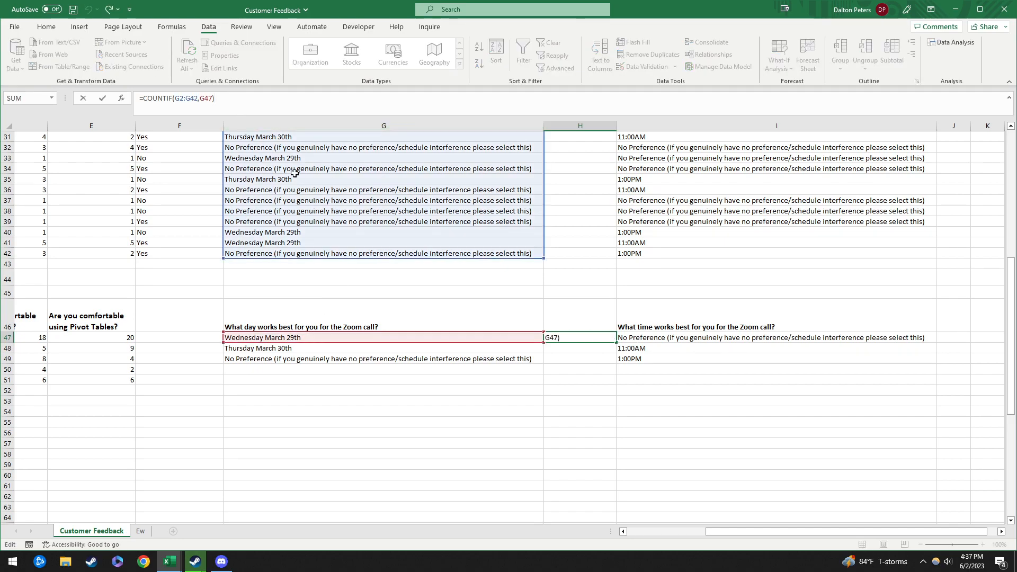
# Step: Edit the H47 formula so its range is locked as $G$2:$G$42
pyautogui.click(353, 401)
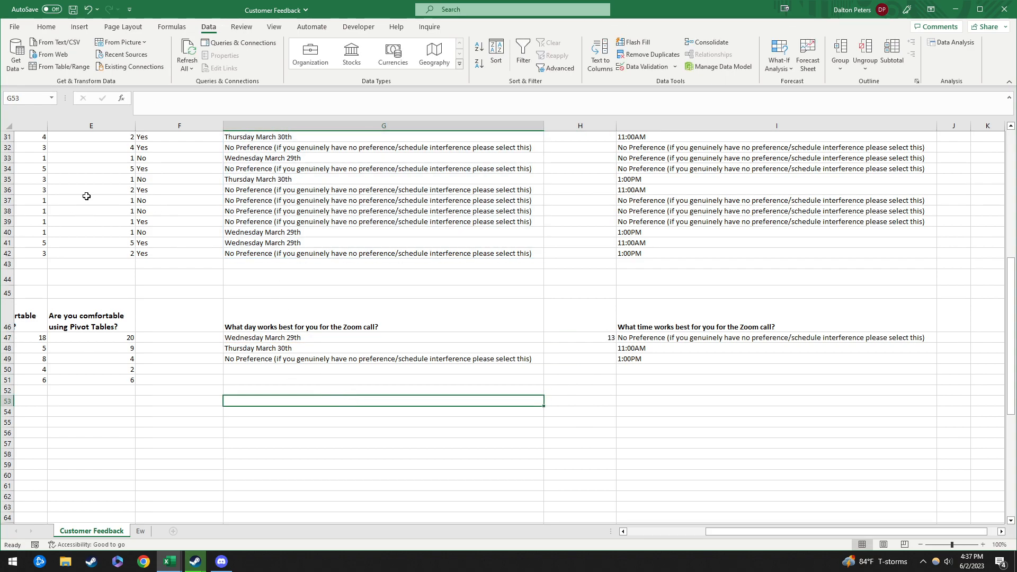
pyautogui.click(596, 339)
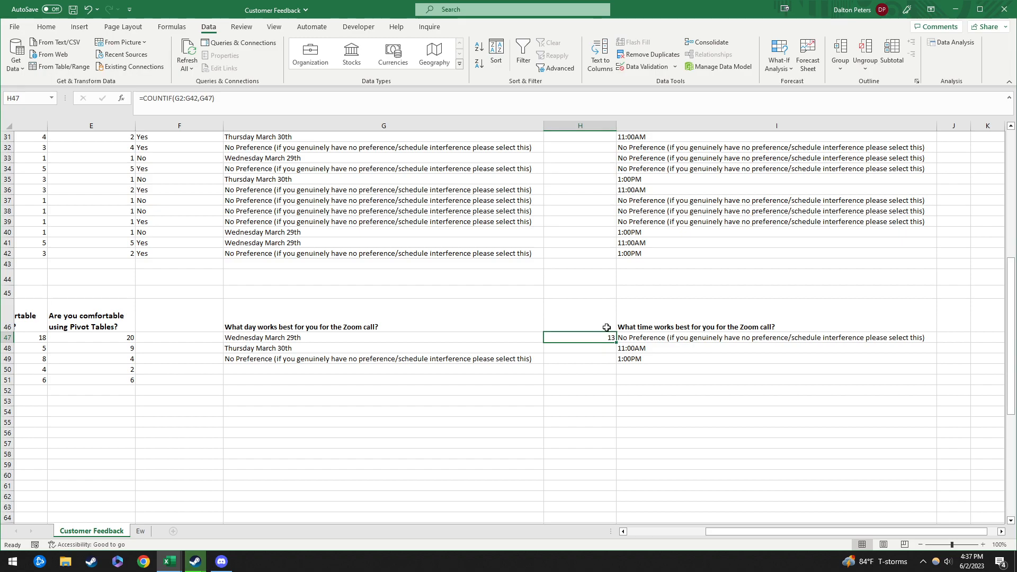
pyautogui.click(263, 108)
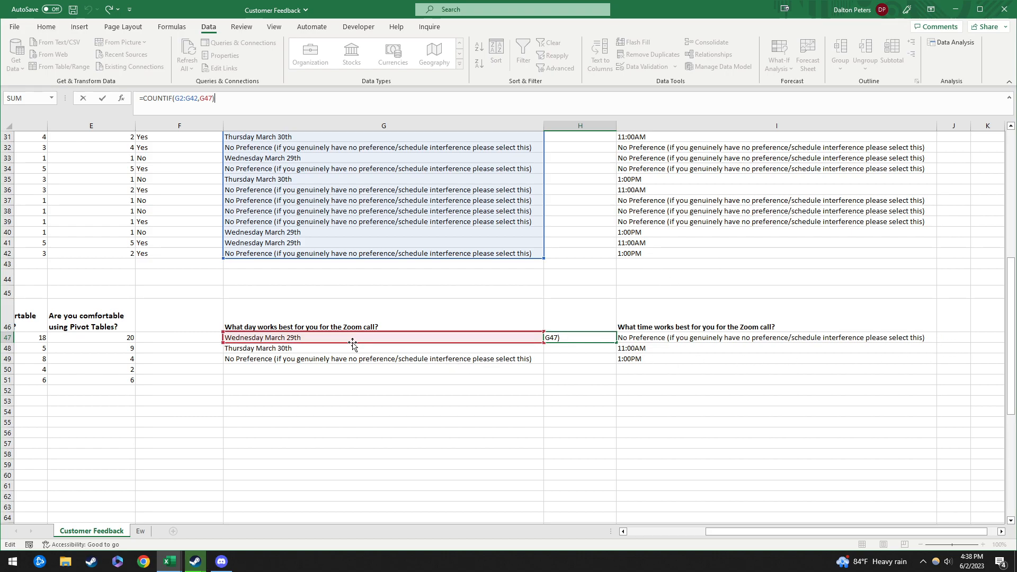
pyautogui.click(638, 339)
pyautogui.click(404, 341)
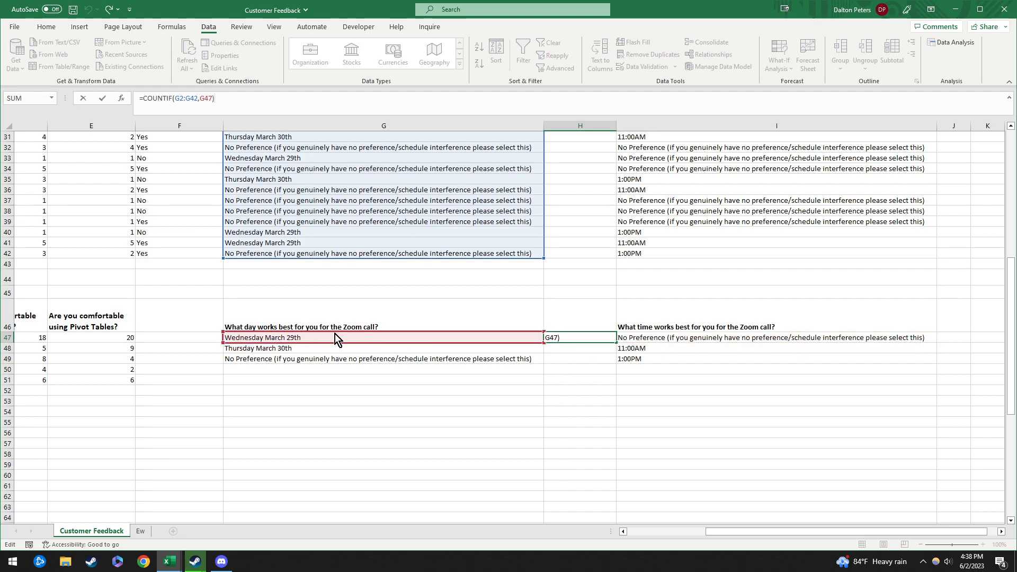
pyautogui.click(191, 99)
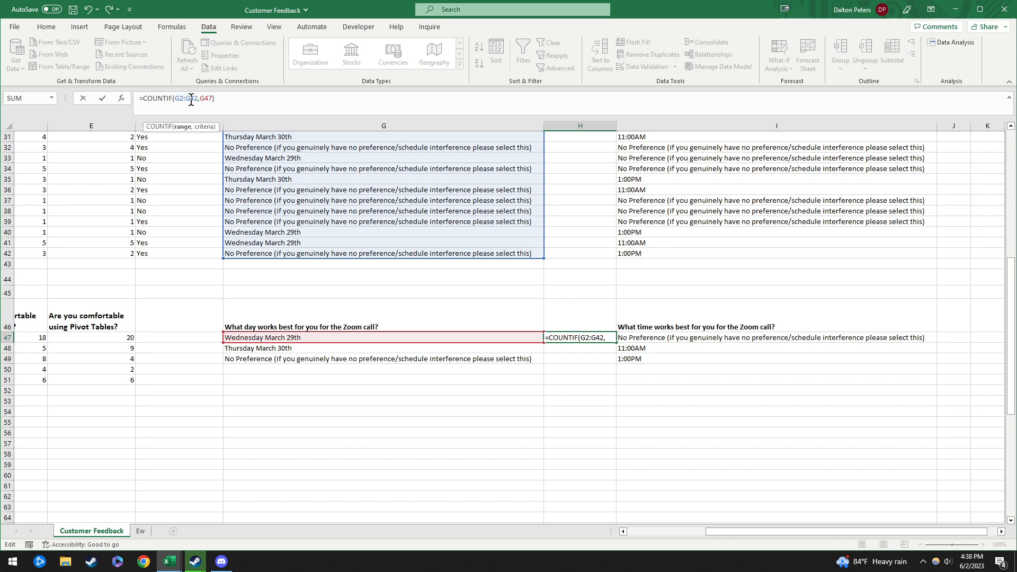
pyautogui.press('F4')
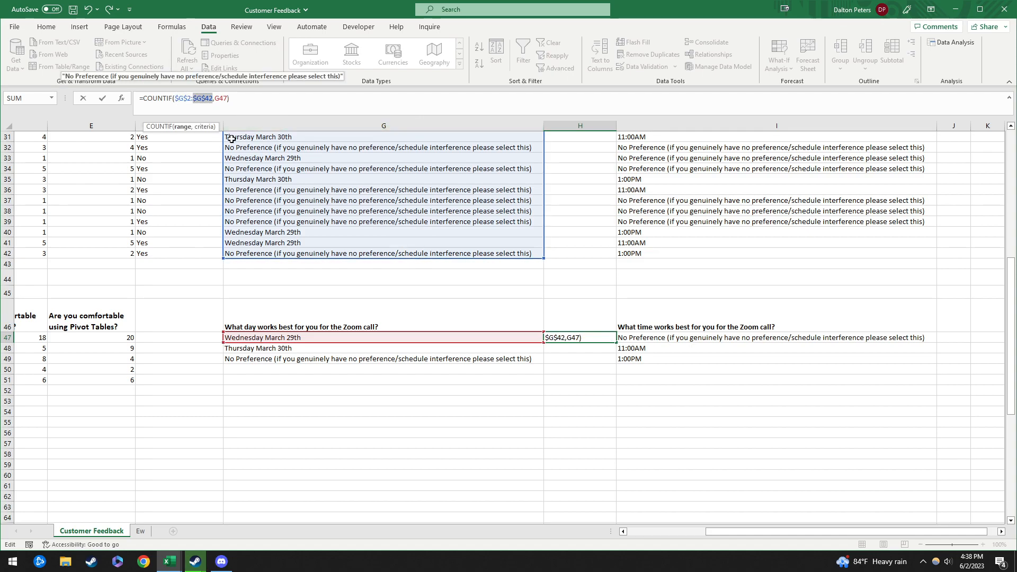
pyautogui.click(222, 98)
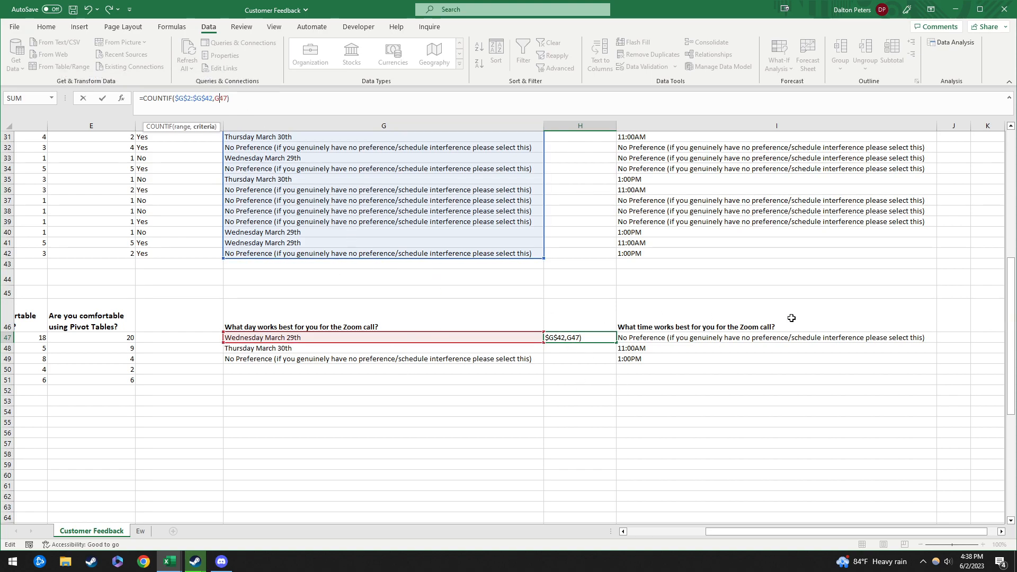
pyautogui.hotkey('ctrl', 'Return')
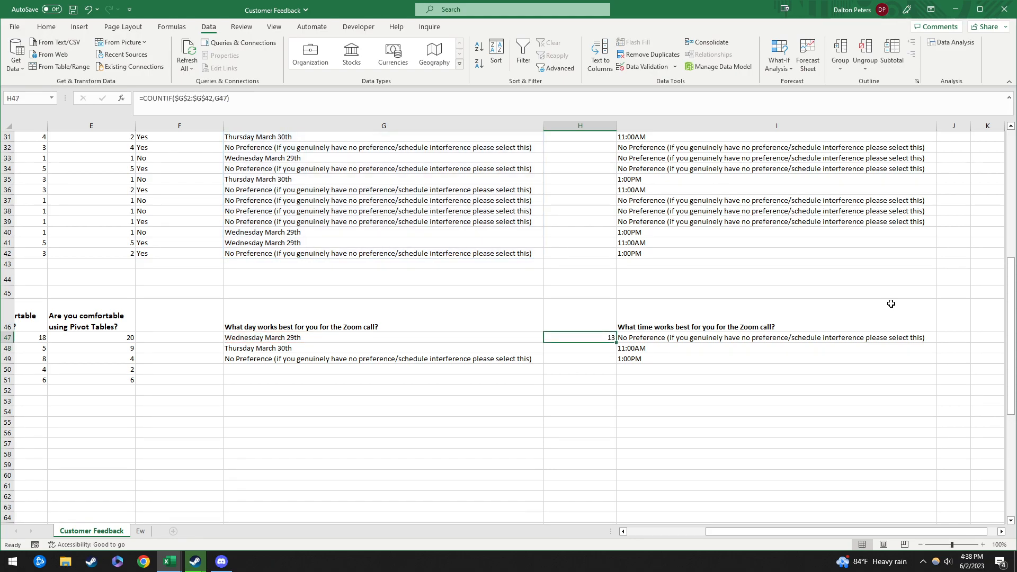
# Step: Copy the H47 formula into H48:H49, giving day counts of 13, 13 and 15
pyautogui.hotkey('ctrl', 'c')
pyautogui.keyDown('shift'); pyautogui.click(592, 357); pyautogui.keyUp('shift')
pyautogui.hotkey('ctrl', 'v')
pyautogui.click(589, 397)
pyautogui.click(603, 338)
pyautogui.click(596, 347)
pyautogui.click(598, 357)
pyautogui.click(447, 100)
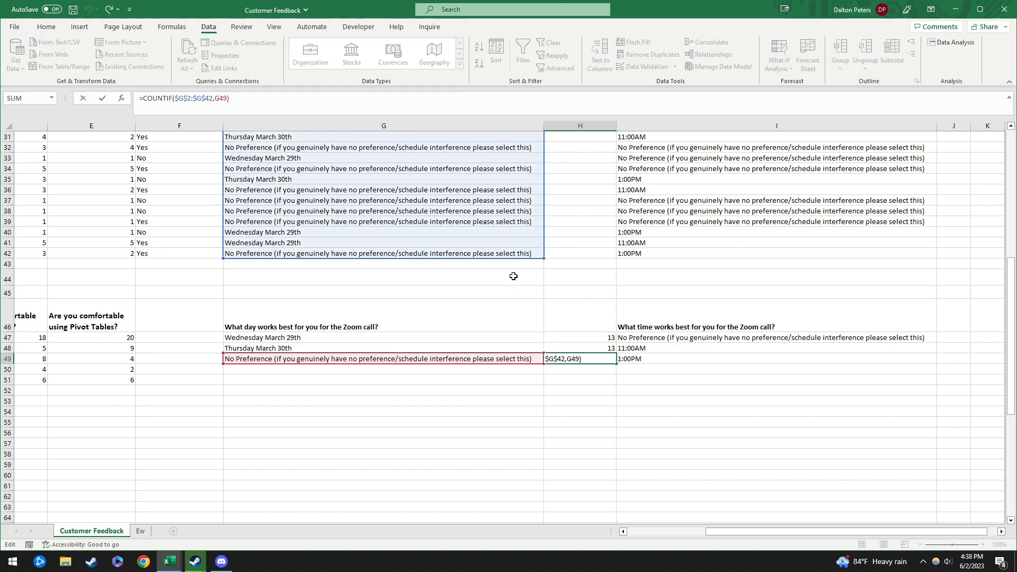
pyautogui.press('Escape')
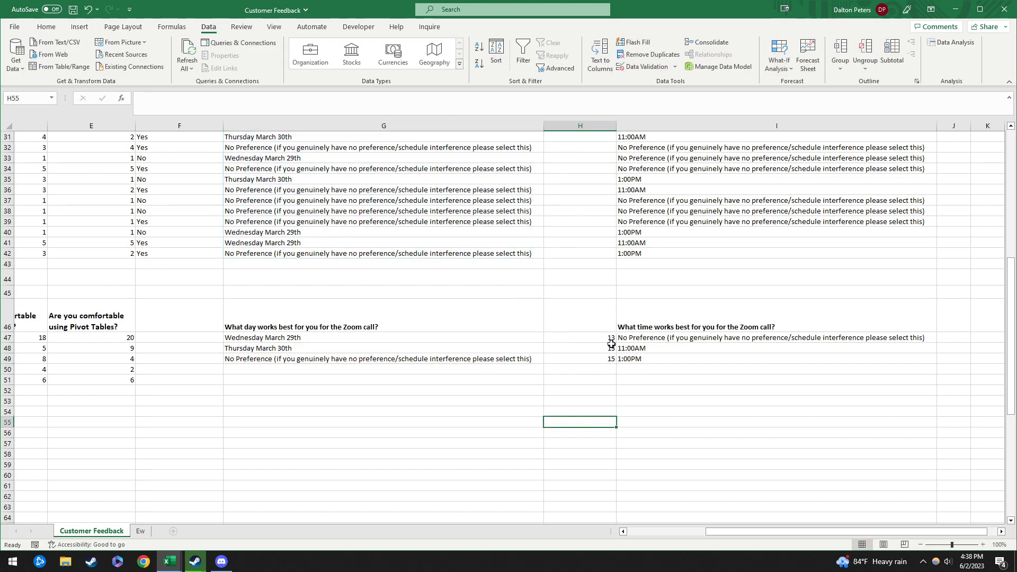
# Step: Enter =COUNTIF(I2:I42,I47) in J47 to count No Preference time answers
pyautogui.click(951, 338)
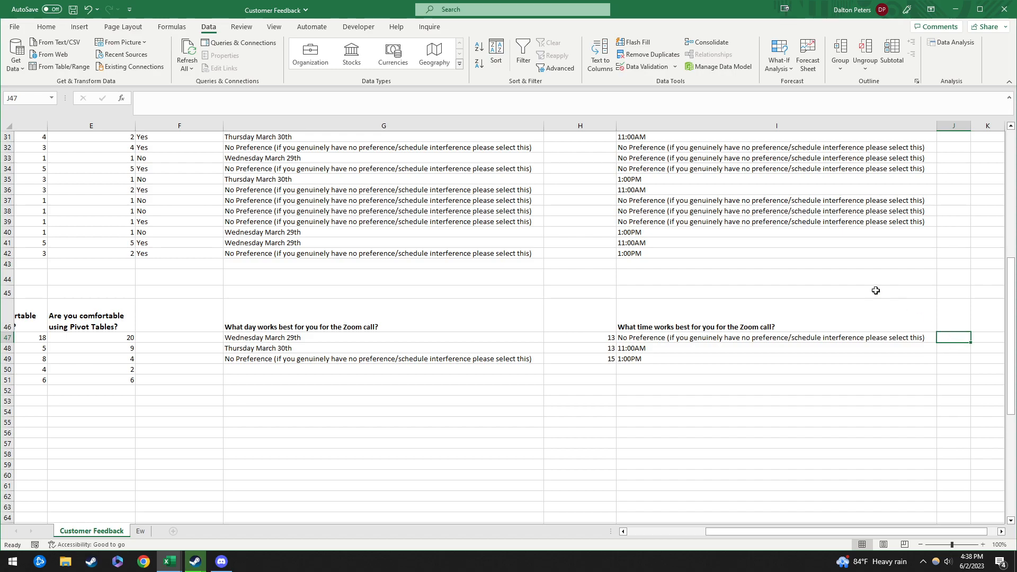
pyautogui.write('=')
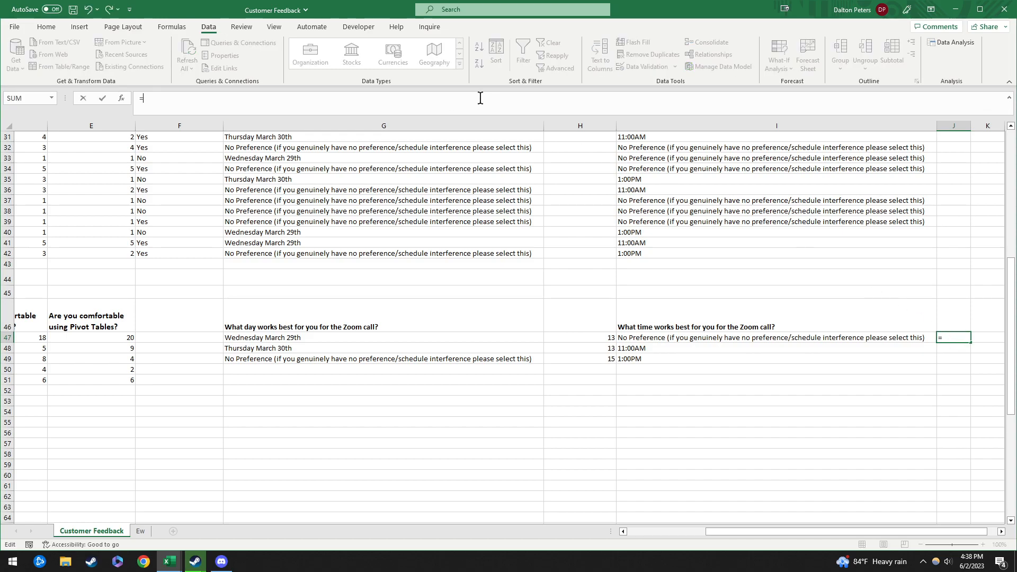
pyautogui.write('countif(')
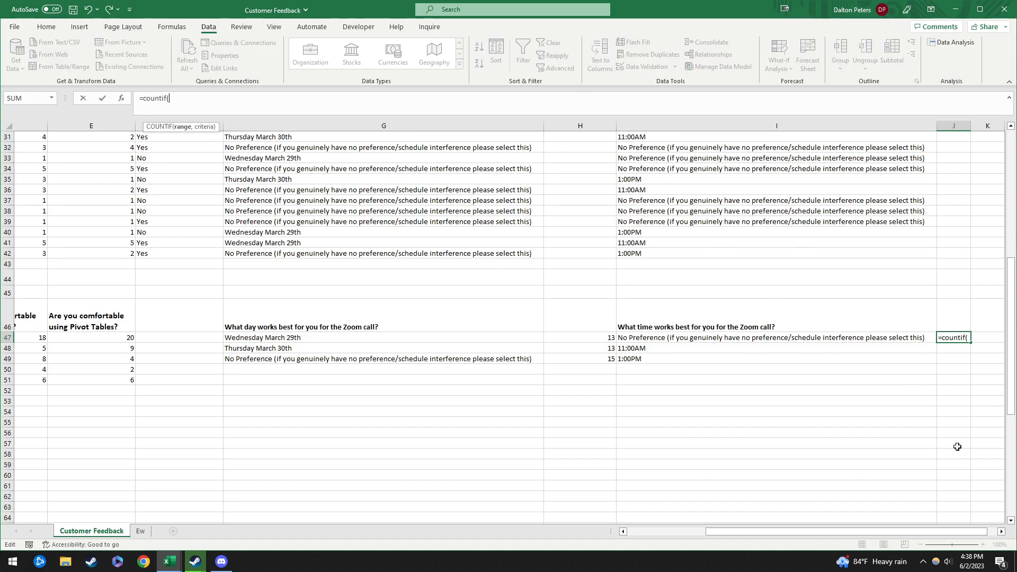
pyautogui.moveTo(924, 533); pyautogui.dragTo(933, 533)
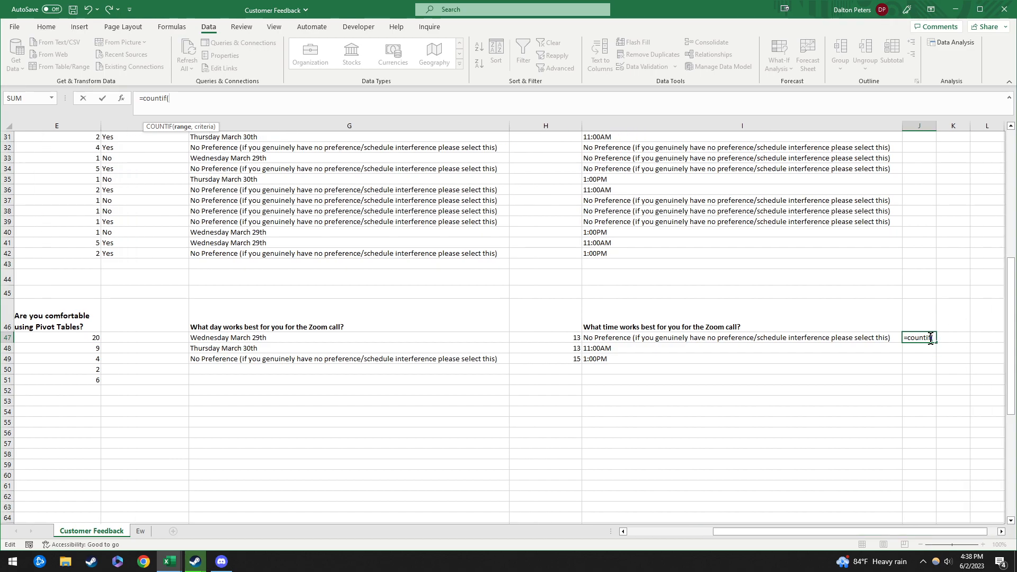
pyautogui.moveTo(643, 258); pyautogui.dragTo(626, 148)
pyautogui.scroll(-10, 693, 325)
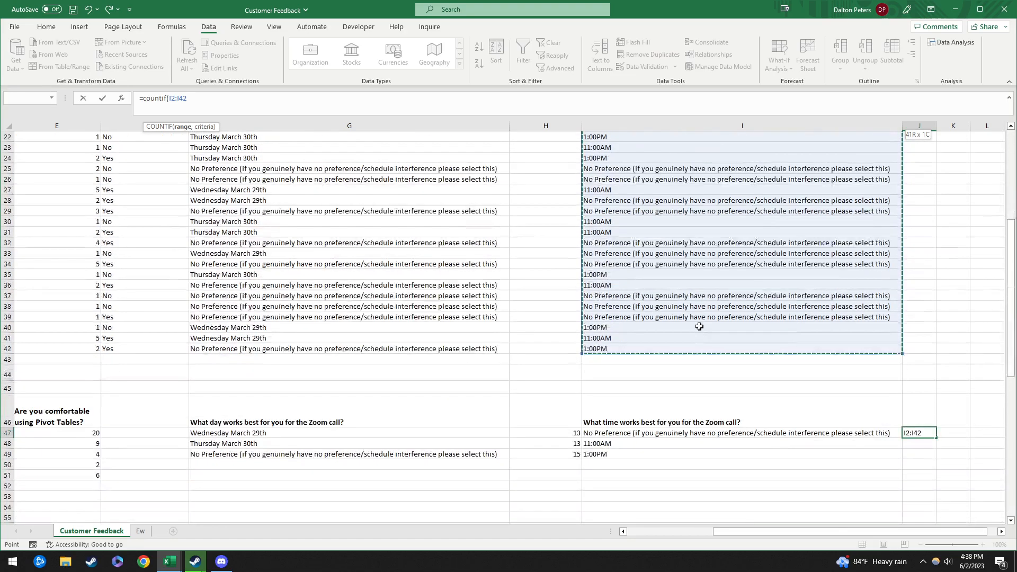
pyautogui.write(',')
pyautogui.click(738, 337)
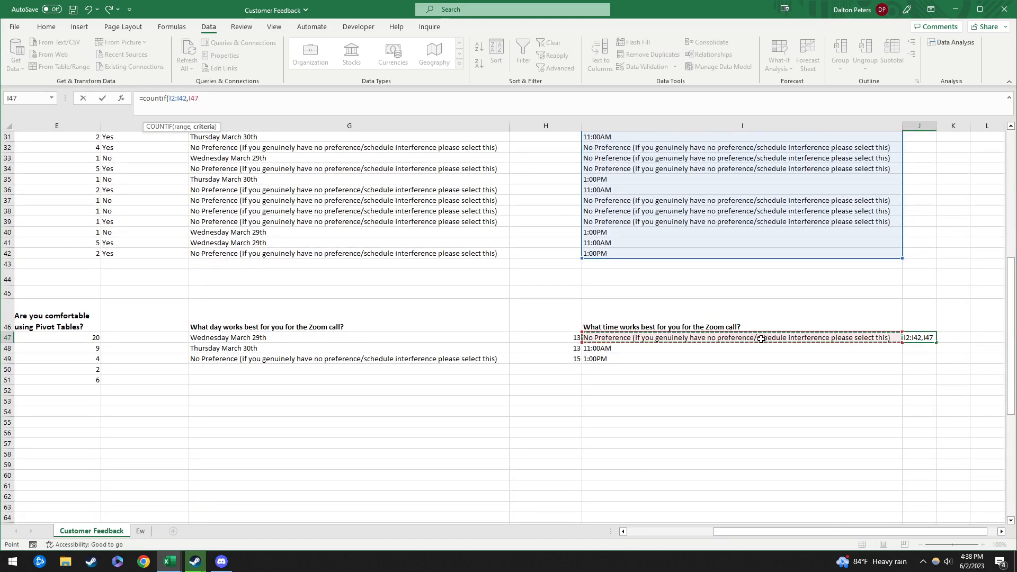
pyautogui.hotkey('ctrl', 'Return')
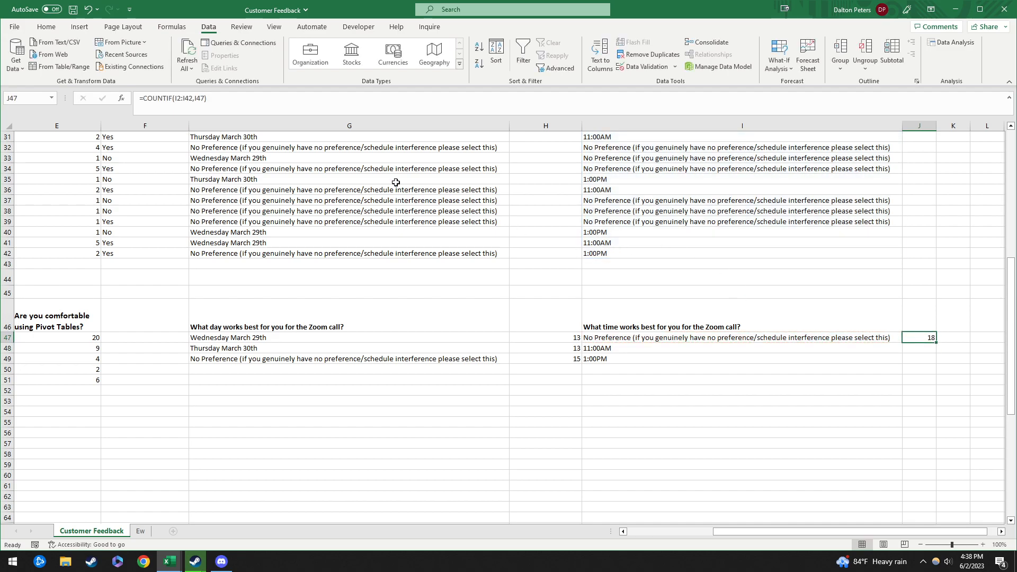
# Step: Lock the J47 range as $I$2:$I$42, giving a count of 18
pyautogui.click(233, 106)
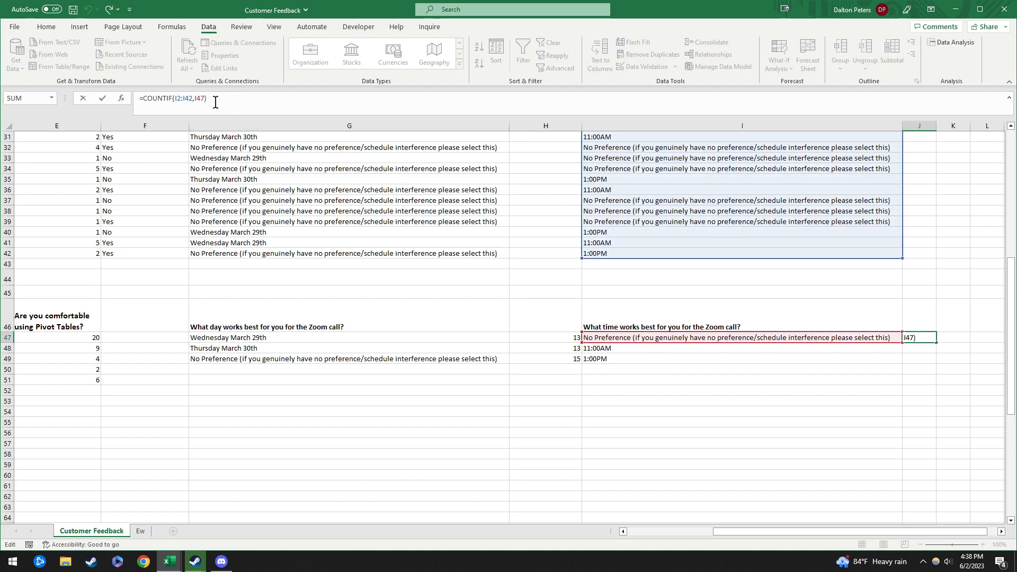
pyautogui.click(180, 102)
pyautogui.press('F4')
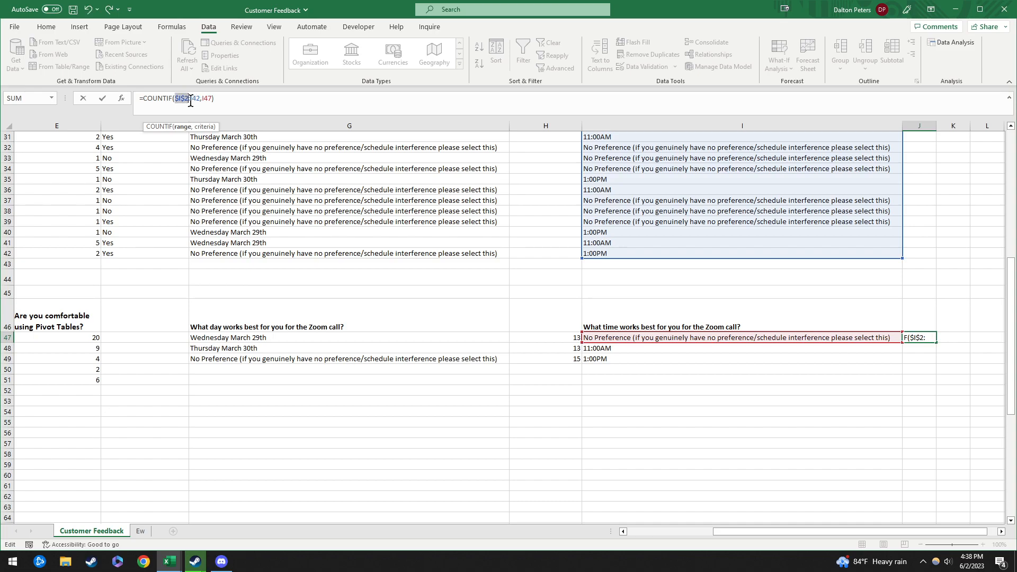
pyautogui.click(189, 103)
pyautogui.press('F4')
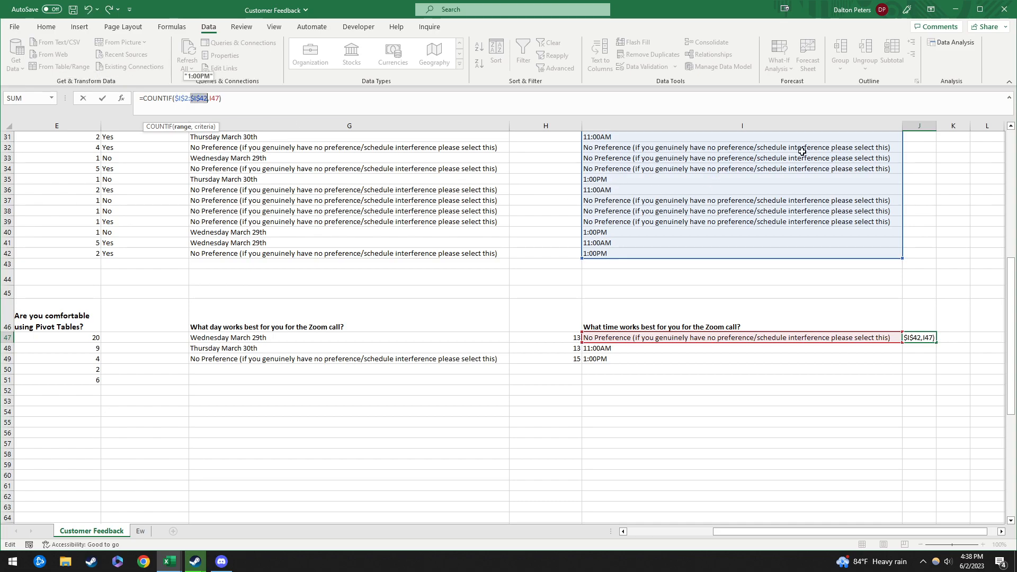
pyautogui.moveTo(707, 255)
pyautogui.mouseDown()
pyautogui.moveTo(707, 301)
pyautogui.moveTo(705, 231)
pyautogui.moveTo(697, 250)
pyautogui.mouseUp()
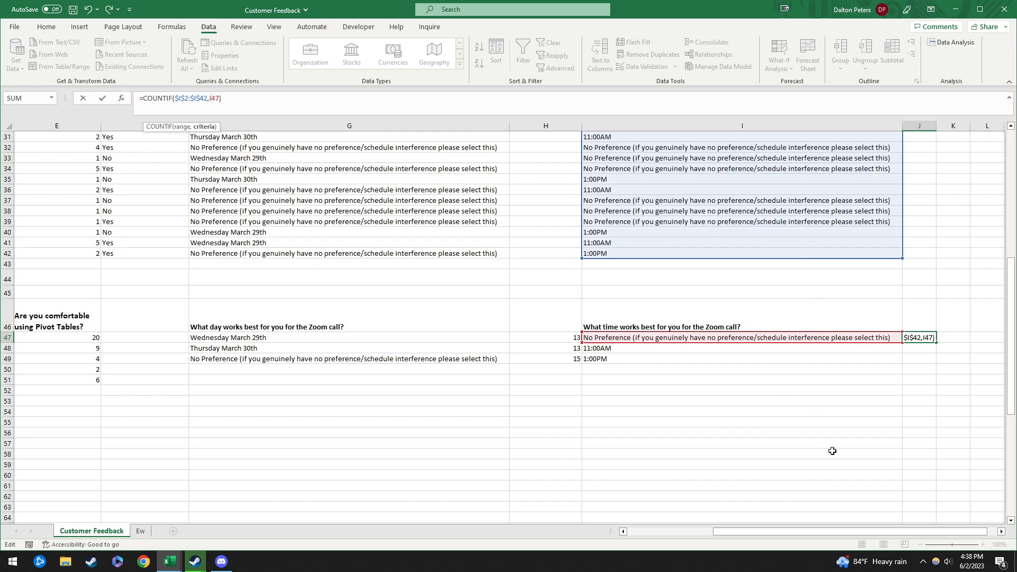
pyautogui.press('Return')
# Step: Copy the J47 formula into J47:J49 for time counts 18, 14 and 9, and compare with the day counts
pyautogui.press('Up')
pyautogui.hotkey('ctrl', 'c')
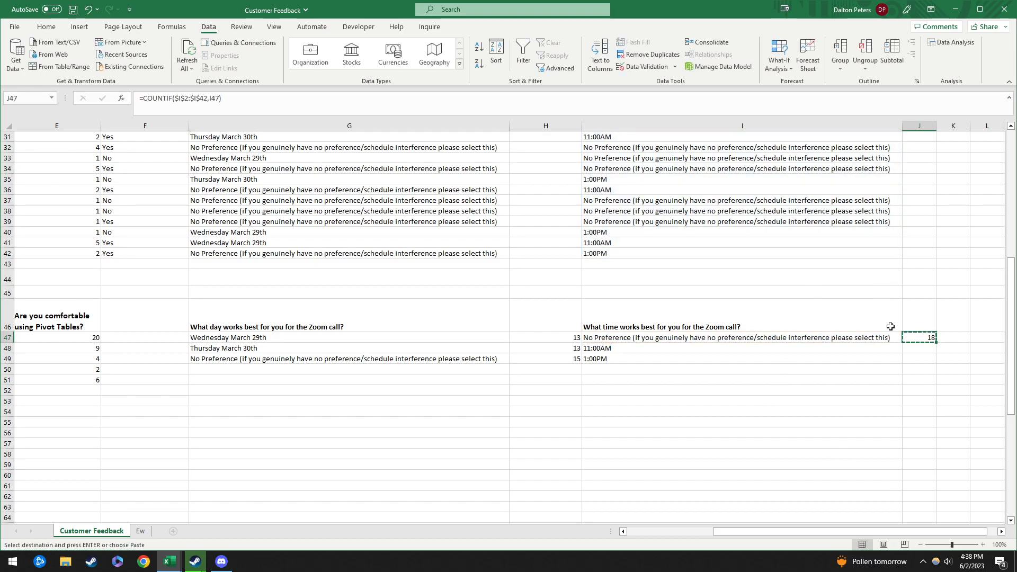
pyautogui.hotkey('shift', 'Down')
pyautogui.hotkey('shift', 'Down')
pyautogui.hotkey('ctrl', 'v')
pyautogui.press('Down')
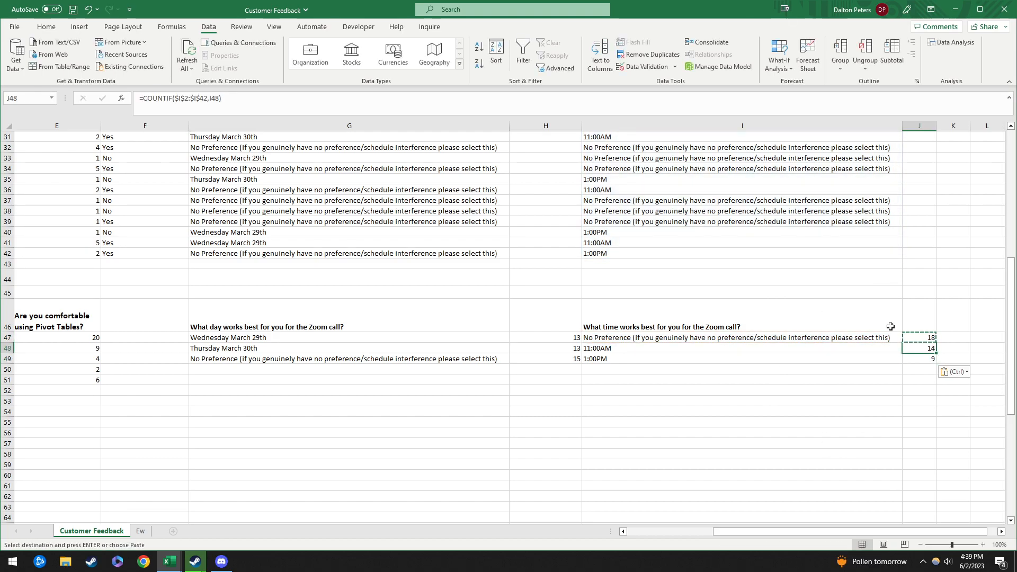
pyautogui.moveTo(572, 337); pyautogui.dragTo(572, 359)
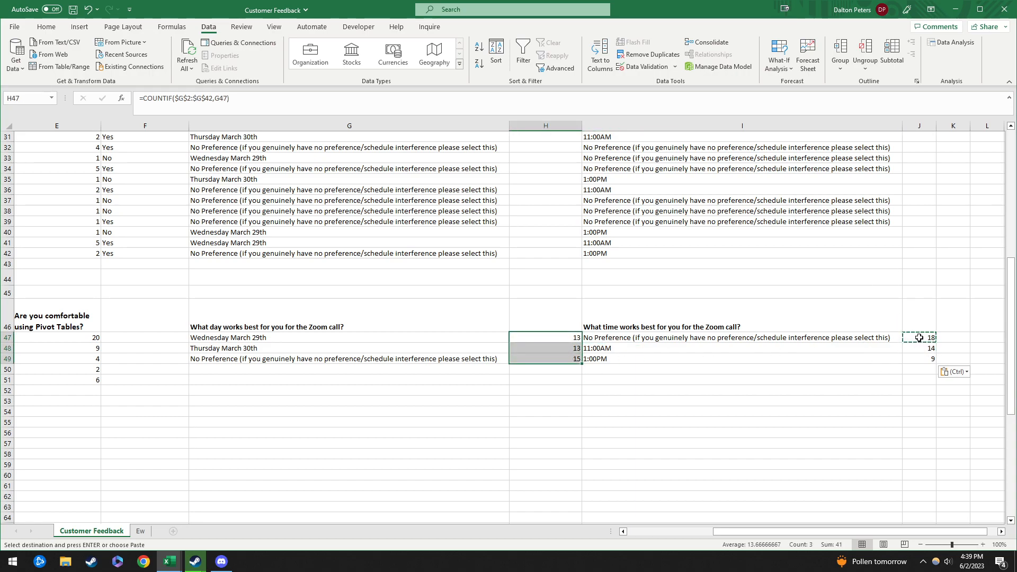
pyautogui.moveTo(922, 337); pyautogui.dragTo(922, 358)
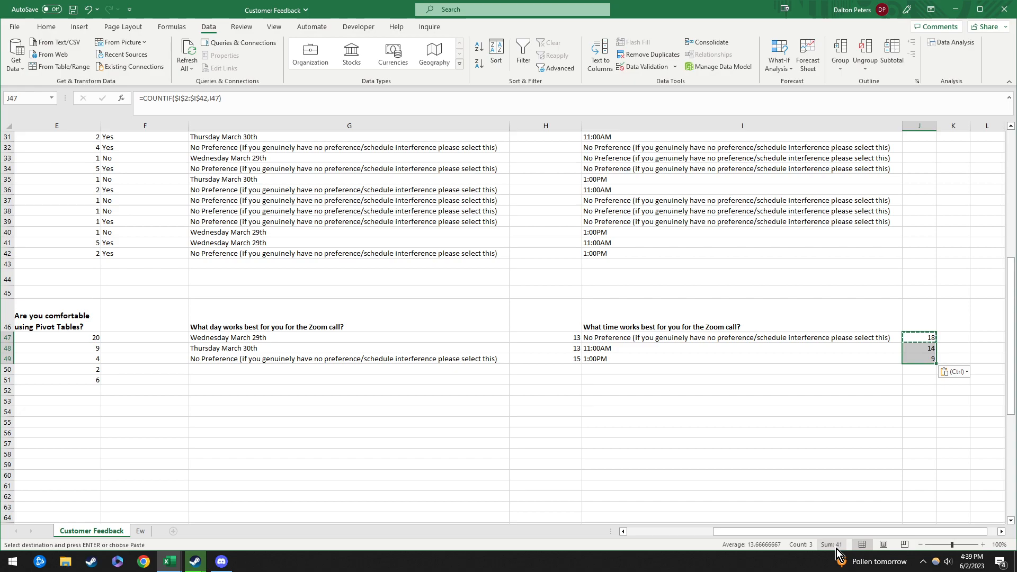
pyautogui.moveTo(576, 338); pyautogui.dragTo(578, 360)
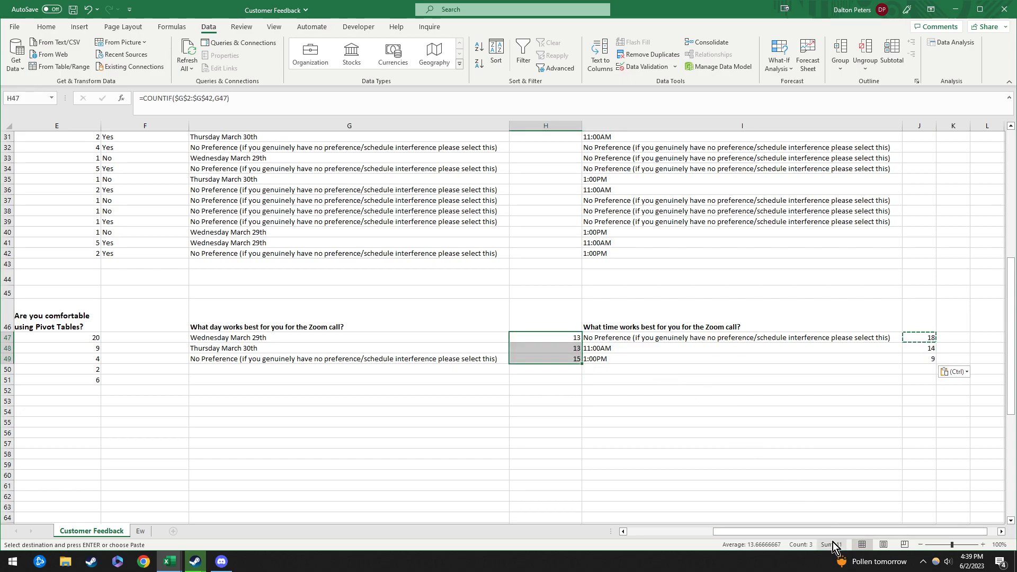
pyautogui.moveTo(865, 532); pyautogui.dragTo(596, 500)
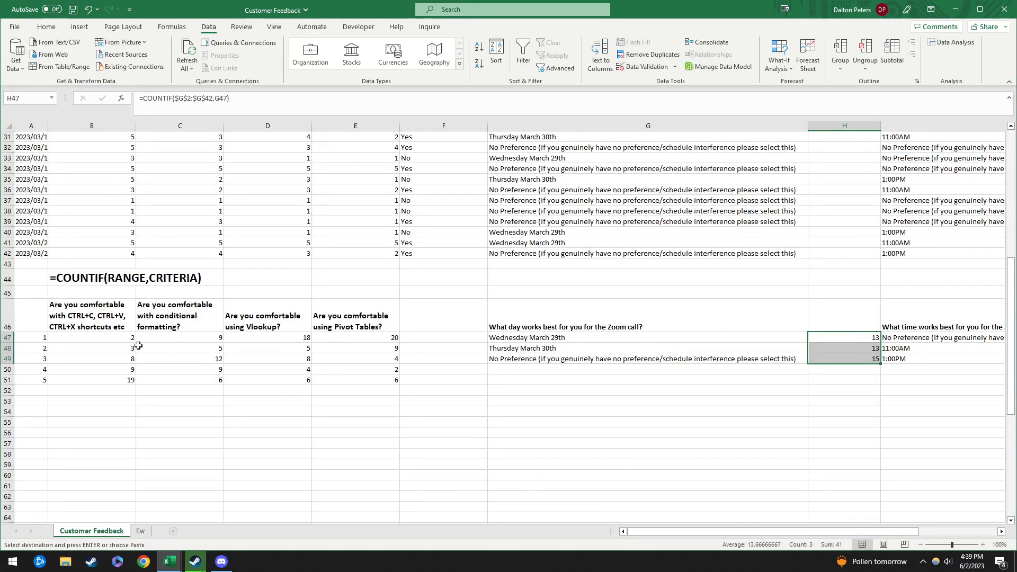
# Step: Check the count columns' sums, then label A53 'Total'
pyautogui.moveTo(82, 335); pyautogui.dragTo(93, 380)
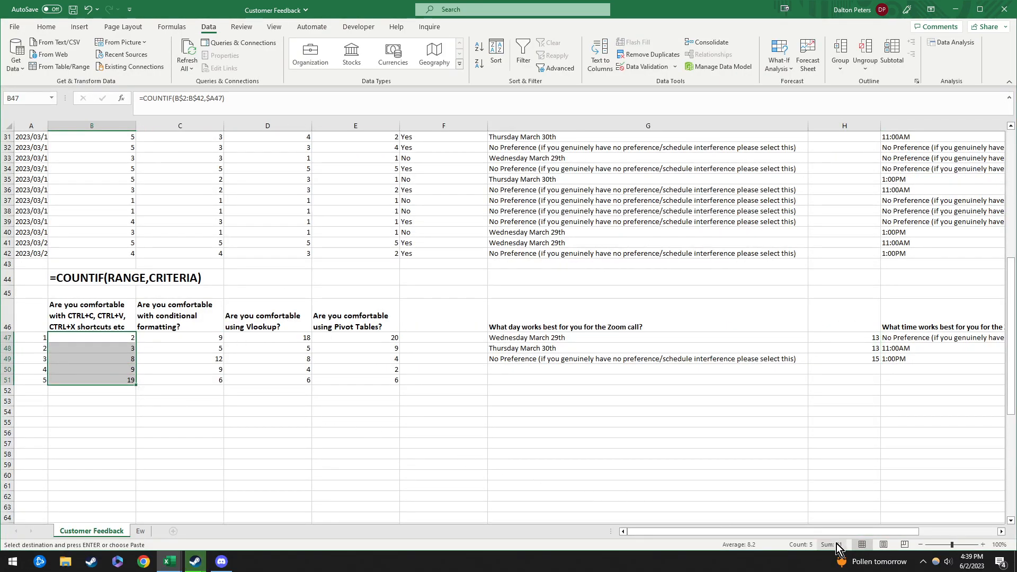
pyautogui.moveTo(388, 336); pyautogui.dragTo(390, 384)
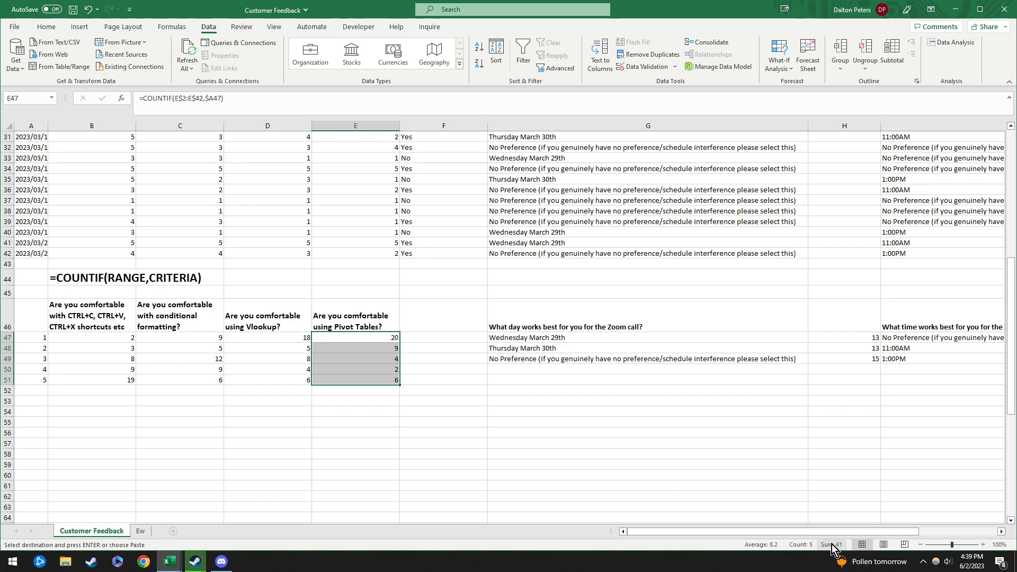
pyautogui.moveTo(871, 339); pyautogui.dragTo(879, 369)
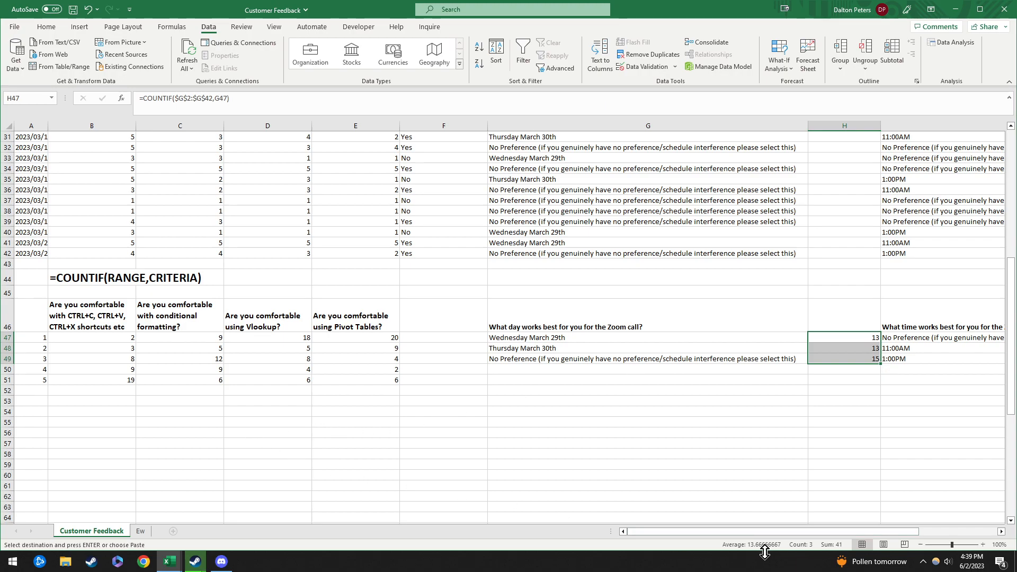
pyautogui.click(42, 402)
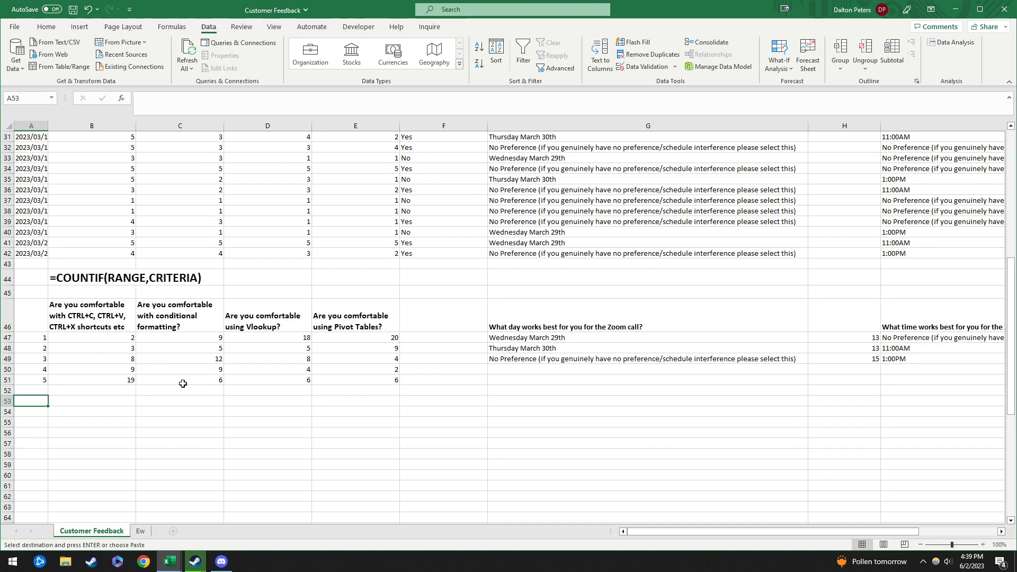
pyautogui.write('Total')
pyautogui.press('Tab')
# Step: Enter =SUM(B47:B51) in B53 to total the first question's counts
pyautogui.write('=')
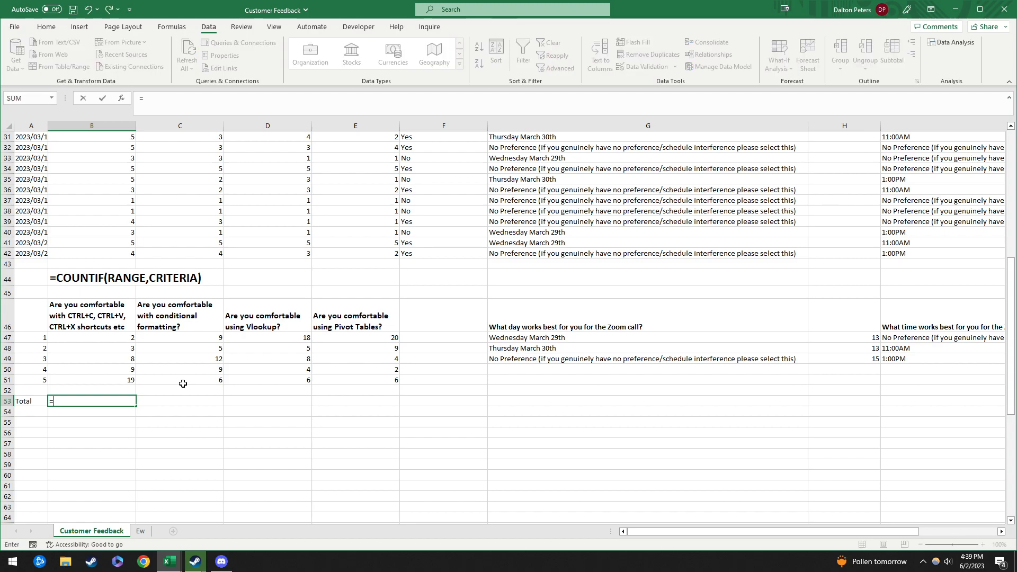
pyautogui.write('sum(')
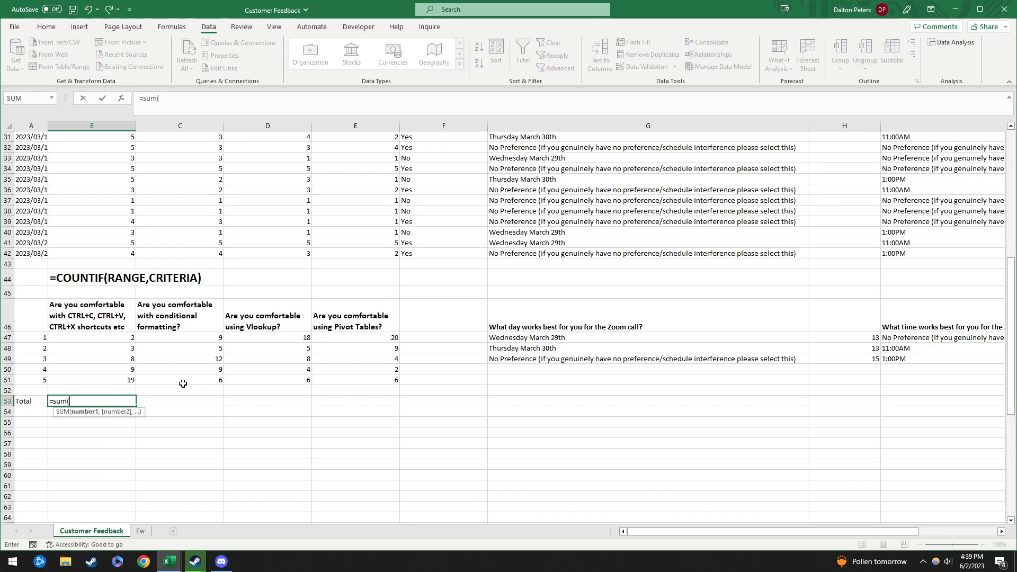
pyautogui.moveTo(121, 335); pyautogui.dragTo(127, 380)
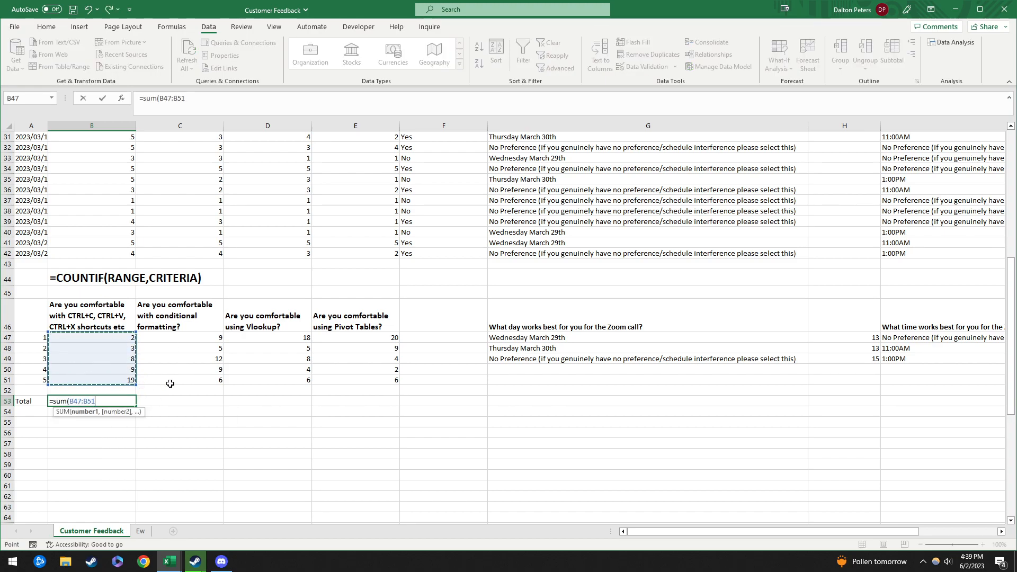
pyautogui.press('Return')
pyautogui.press('Up')
pyautogui.press('Right')
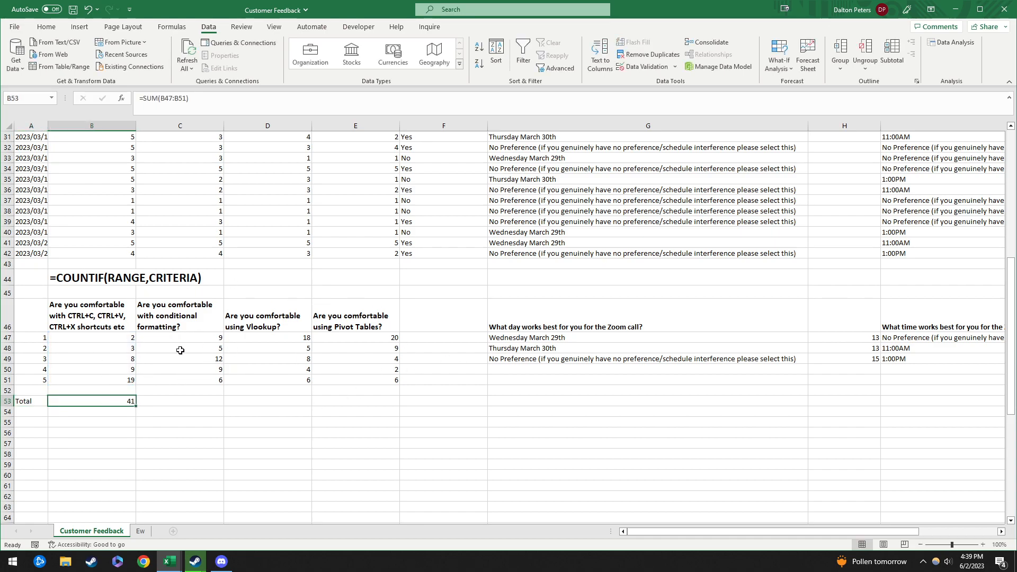
# Step: Copy the ratings 1–5 from A47:A51 into A56:A60
pyautogui.moveTo(37, 336); pyautogui.dragTo(41, 380)
pyautogui.hotkey('ctrl', 'c')
pyautogui.hotkey('ctrl', 'q')
pyautogui.click(352, 471)
pyautogui.click(27, 433)
pyautogui.hotkey('ctrl', 'v')
# Step: Copy the question headers B46:E46 into row 55, starting at B55
pyautogui.moveTo(92, 316); pyautogui.dragTo(352, 317)
pyautogui.hotkey('ctrl', 'c')
pyautogui.click(95, 422)
pyautogui.hotkey('ctrl', 'v')
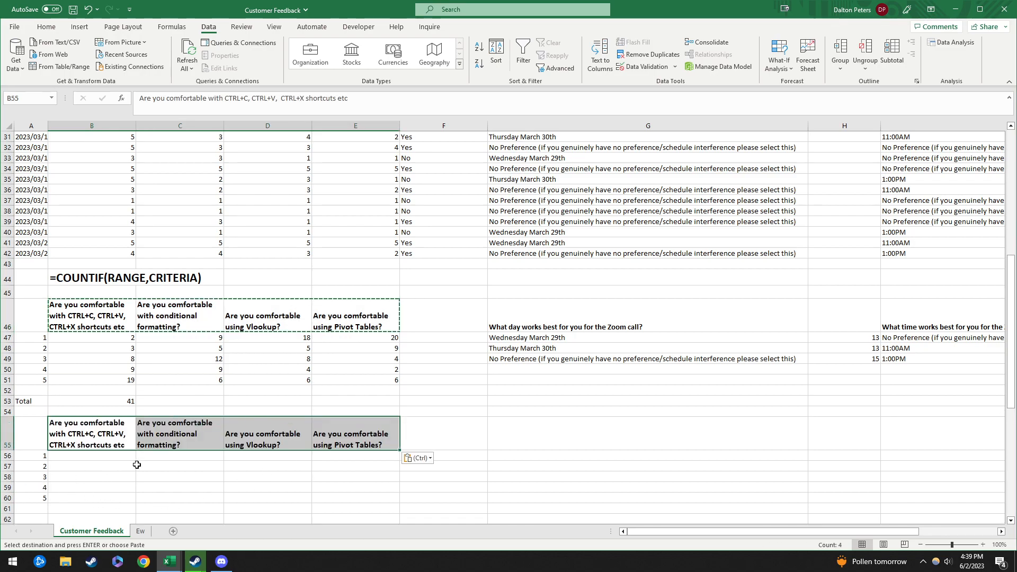
pyautogui.click(116, 341)
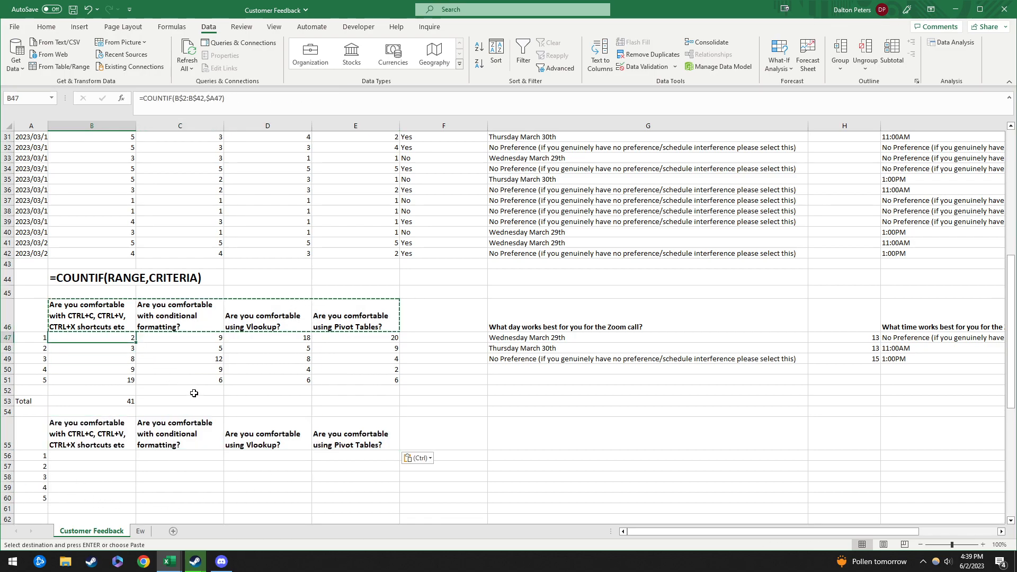
# Step: Copy the B53 SUM formula into C53:E53 so every question totals 41
pyautogui.click(132, 401)
pyautogui.hotkey('ctrl', 'c')
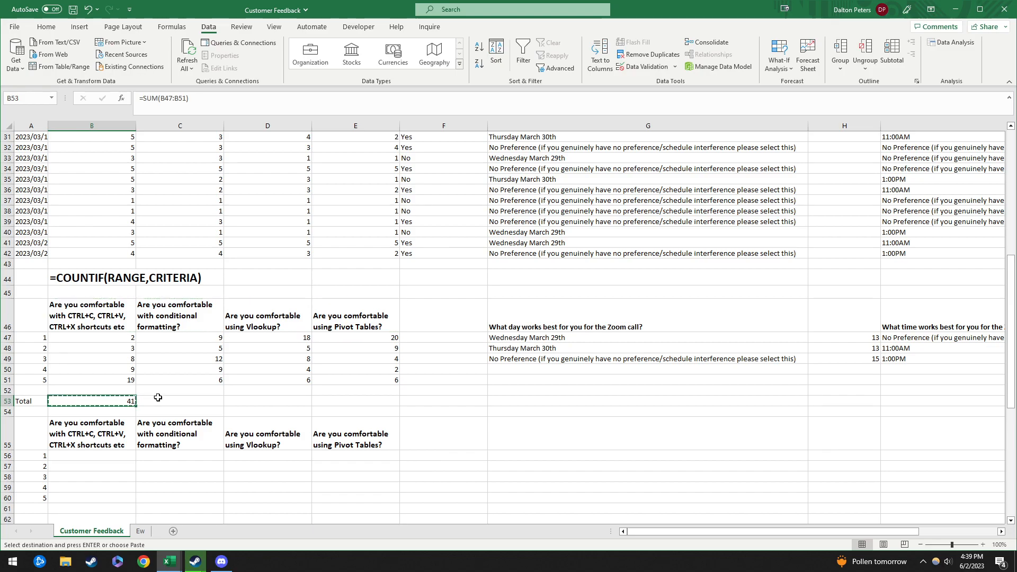
pyautogui.keyDown('shift'); pyautogui.click(377, 402); pyautogui.keyUp('shift')
pyautogui.hotkey('ctrl', 'v')
pyautogui.click(368, 401)
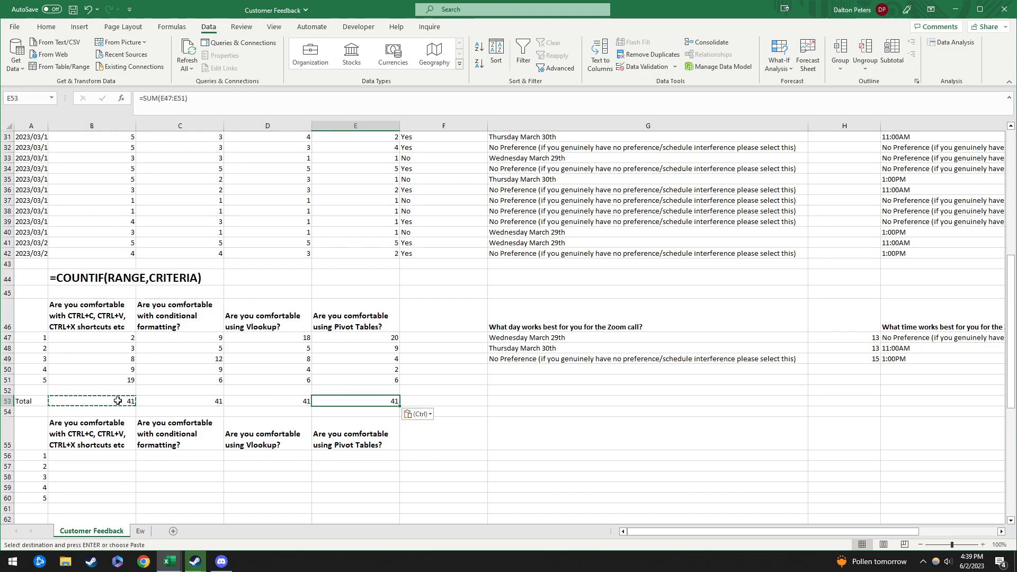
pyautogui.click(121, 401)
pyautogui.click(206, 98)
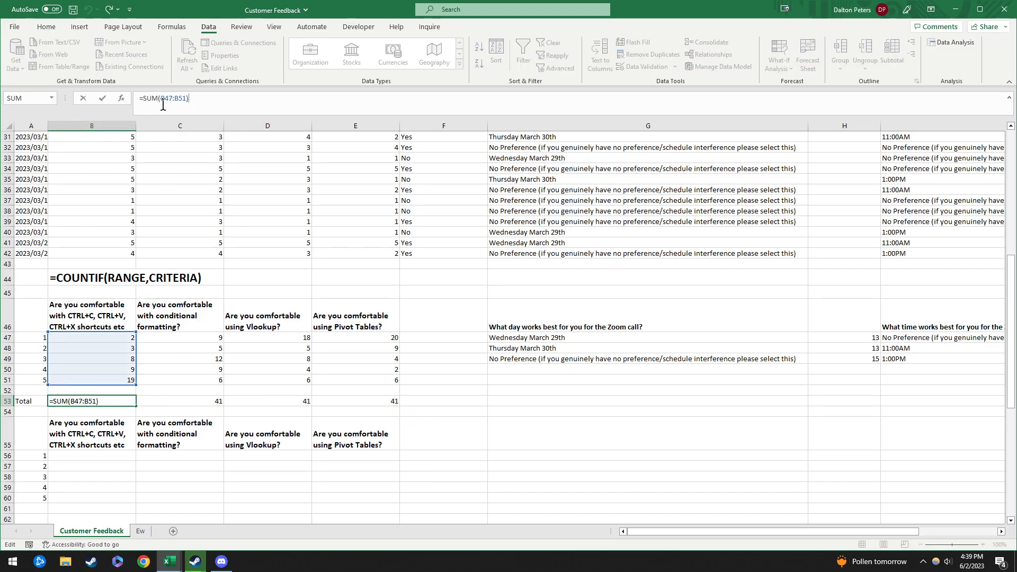
pyautogui.click(527, 440)
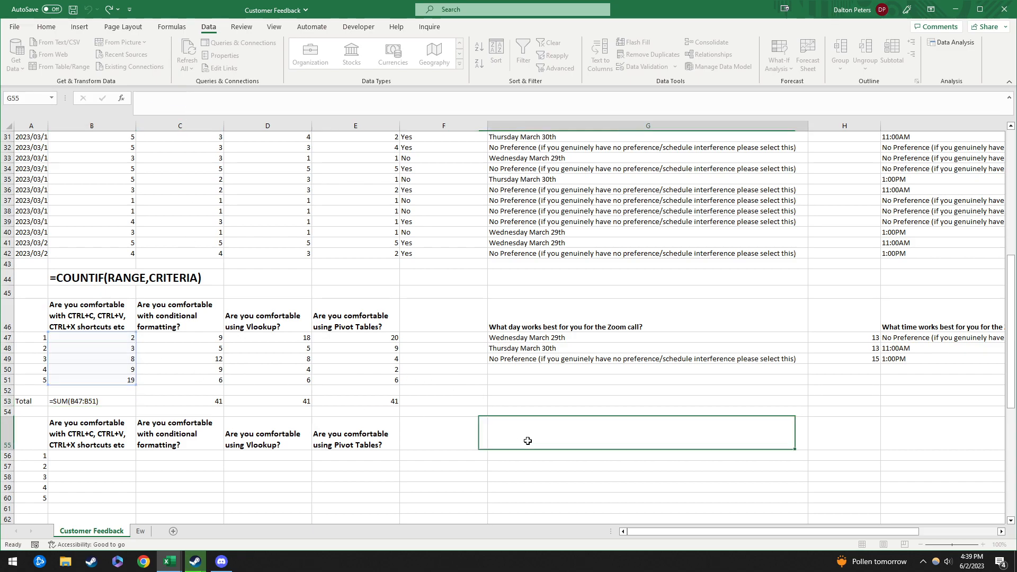
pyautogui.moveTo(111, 401); pyautogui.dragTo(375, 398)
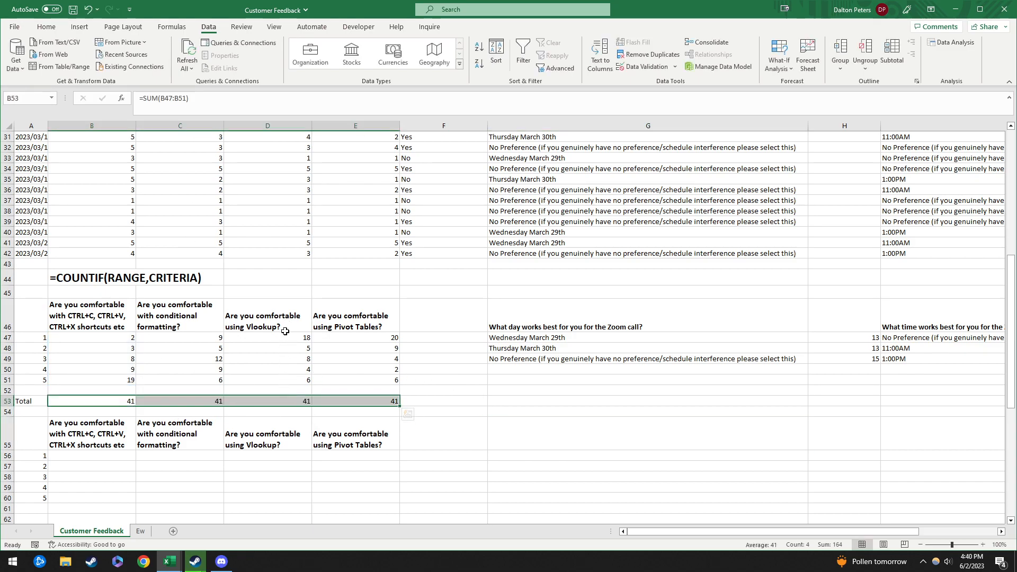
pyautogui.moveTo(106, 339); pyautogui.dragTo(106, 380)
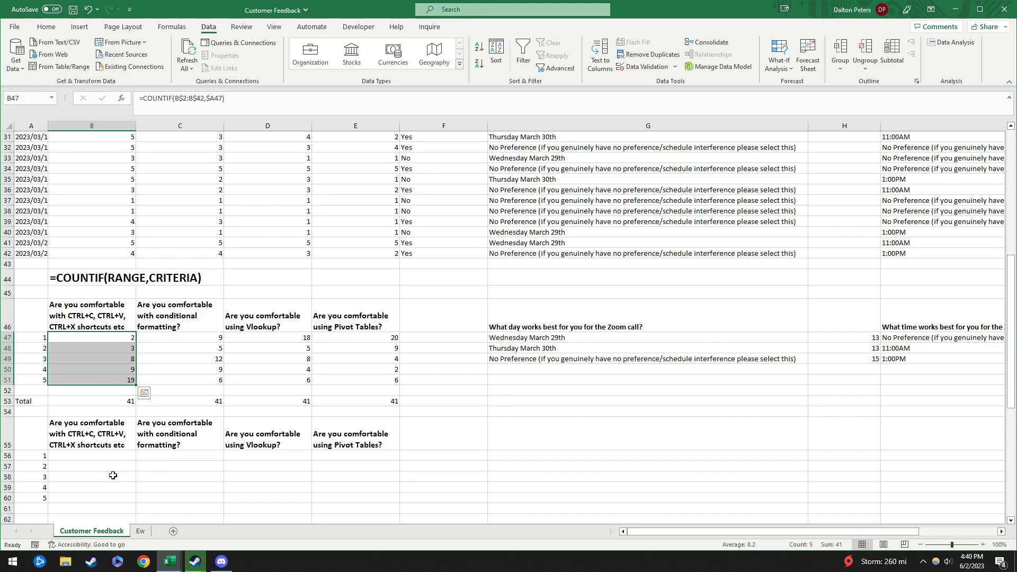
pyautogui.click(111, 457)
pyautogui.click(118, 401)
pyautogui.click(111, 457)
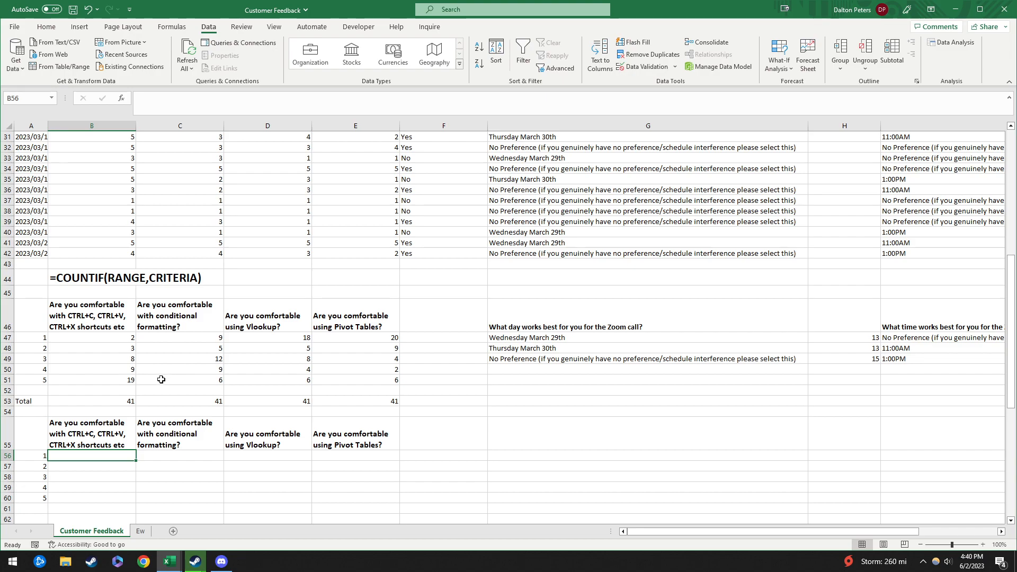
# Step: Enter the share formula =B47/B$53 in B56, anchoring the total's row
pyautogui.write('=')
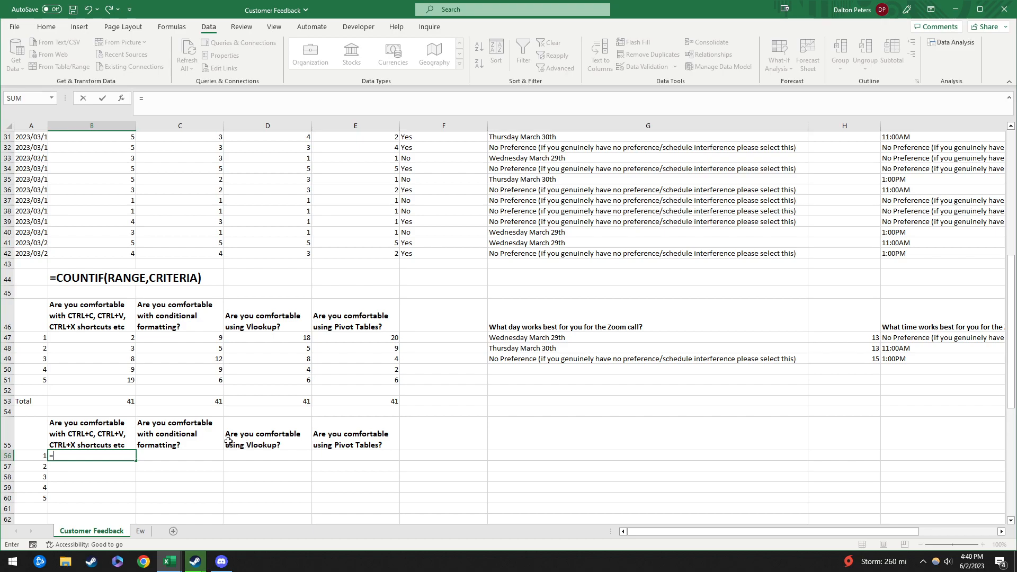
pyautogui.click(116, 337)
pyautogui.write('/')
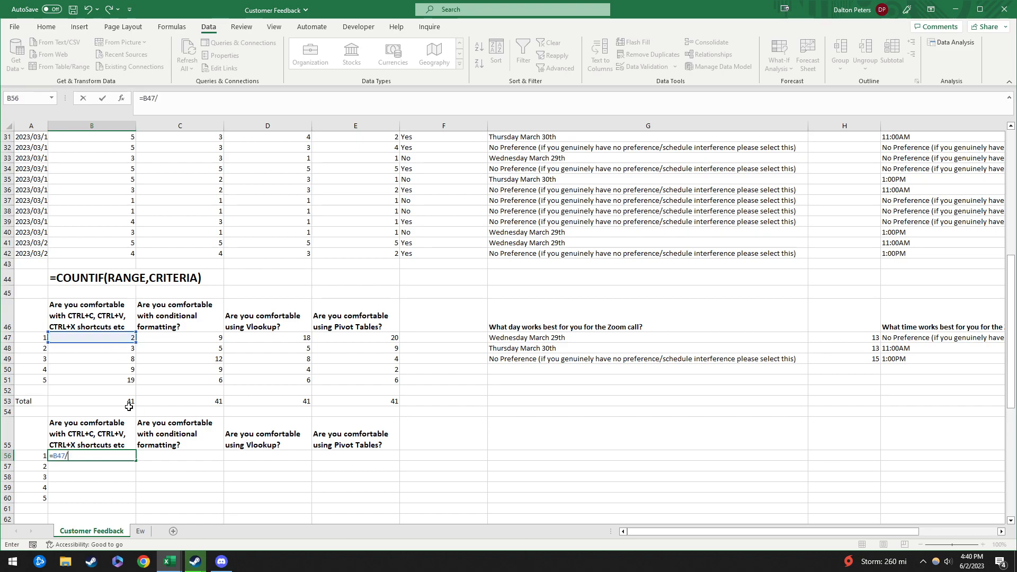
pyautogui.click(124, 400)
pyautogui.press('Return')
pyautogui.press('Up')
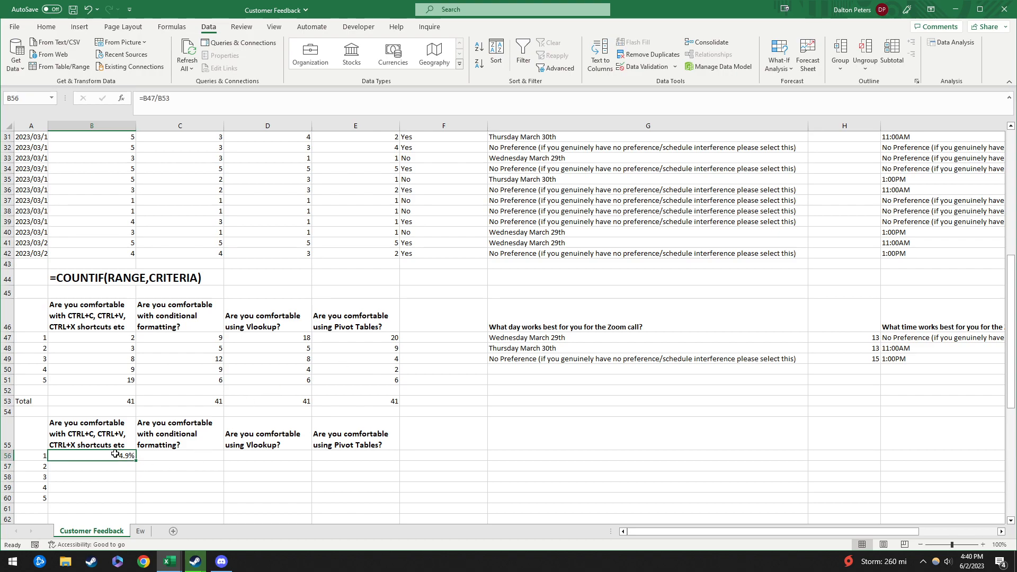
pyautogui.click(194, 101)
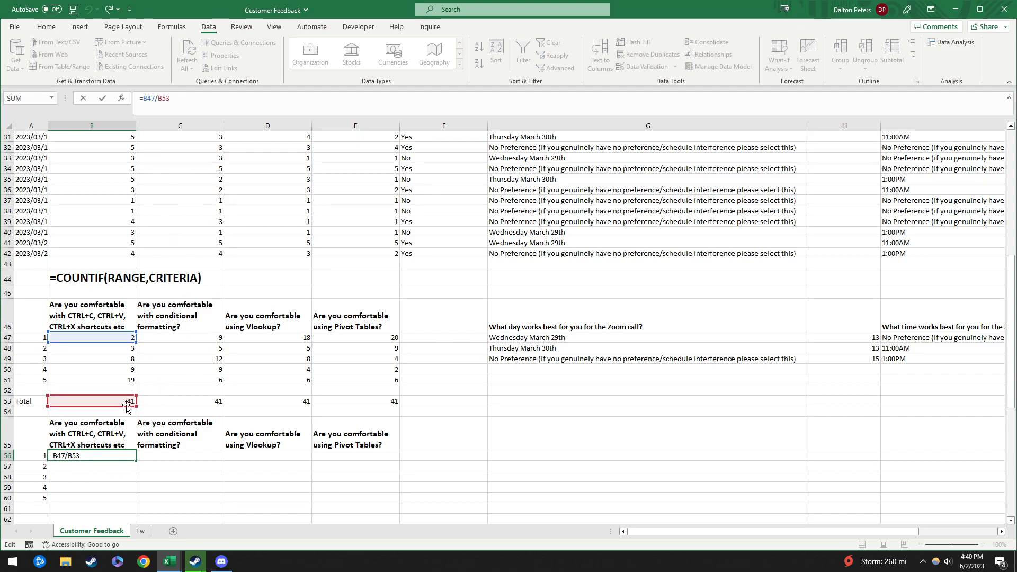
pyautogui.moveTo(125, 406)
pyautogui.mouseDown()
pyautogui.moveTo(374, 404)
pyautogui.moveTo(112, 410)
pyautogui.moveTo(379, 404)
pyautogui.moveTo(128, 409)
pyautogui.moveTo(148, 408)
pyautogui.moveTo(113, 411)
pyautogui.moveTo(116, 424)
pyautogui.moveTo(113, 405)
pyautogui.mouseUp()
pyautogui.press('Left')
pyautogui.press('Left')
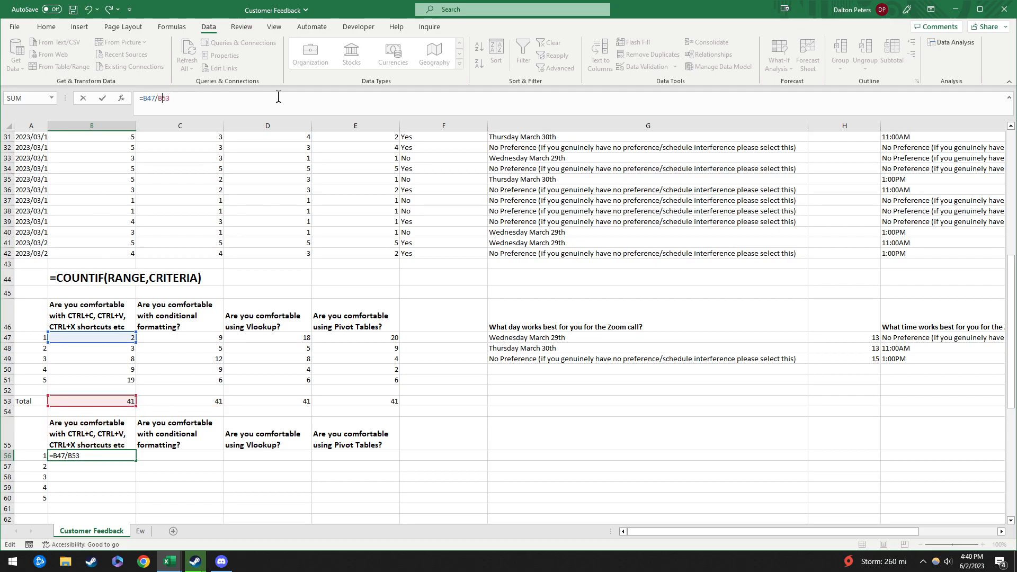
pyautogui.write('$')
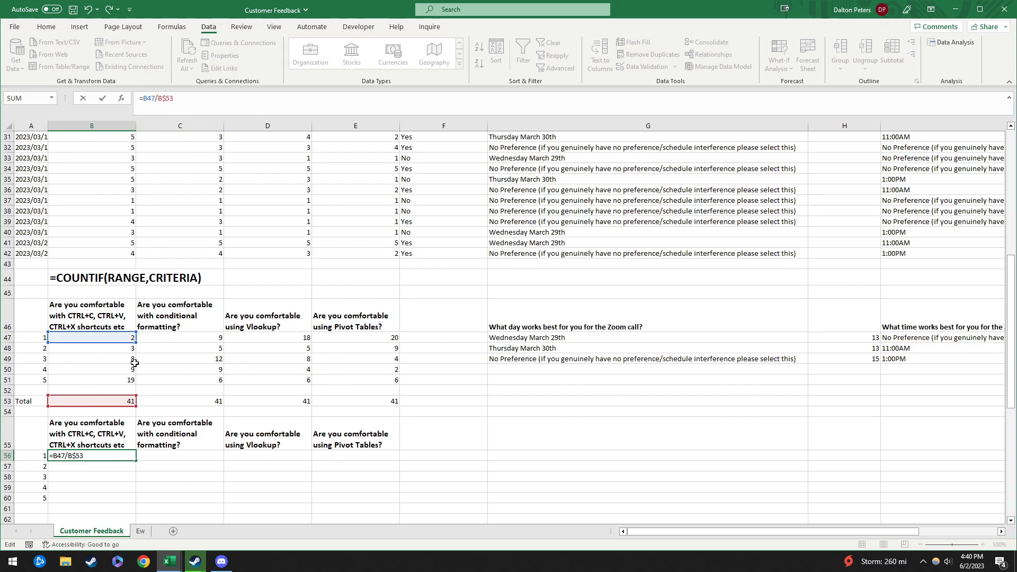
pyautogui.hotkey('ctrl', 'Return')
# Step: Copy the formula across B56:E60 so every rating shows its percentage, 4.9% to 48.8%
pyautogui.hotkey('ctrl', 'shift', '5')
pyautogui.hotkey('ctrl', 'c')
pyautogui.keyDown('shift'); pyautogui.click(341, 500); pyautogui.keyUp('shift')
pyautogui.hotkey('ctrl', 'v')
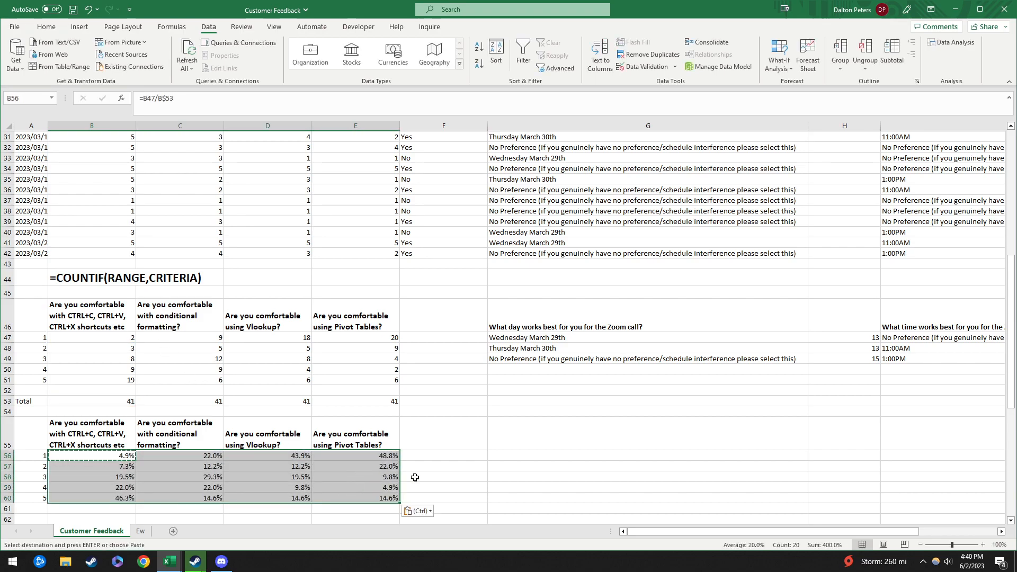
pyautogui.click(454, 467)
pyautogui.scroll(-3, 454, 467)
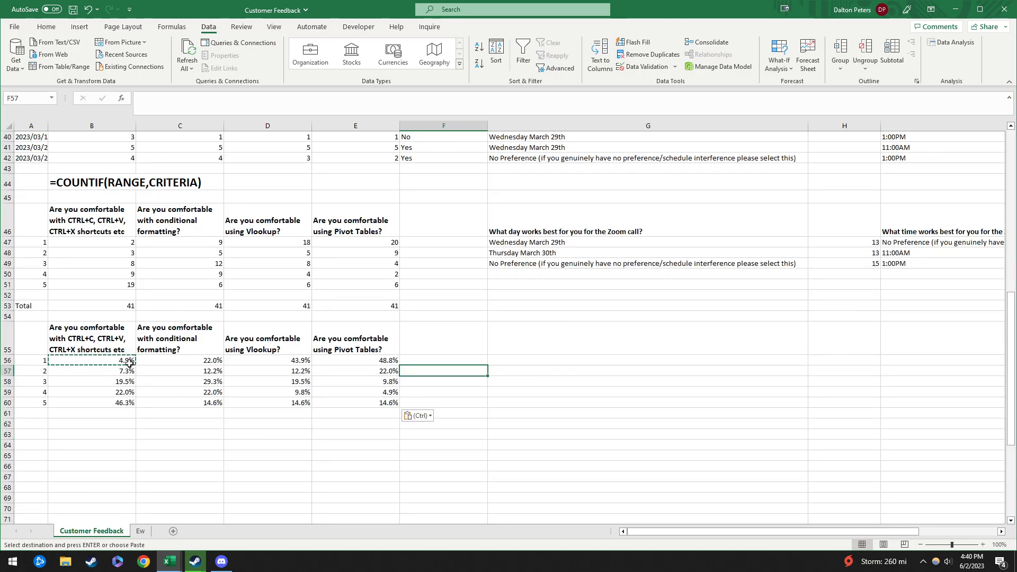
# Step: Add =SUM(B56:B60) totals of 100.0% in row 62 across four columns, then undo them
pyautogui.click(82, 423)
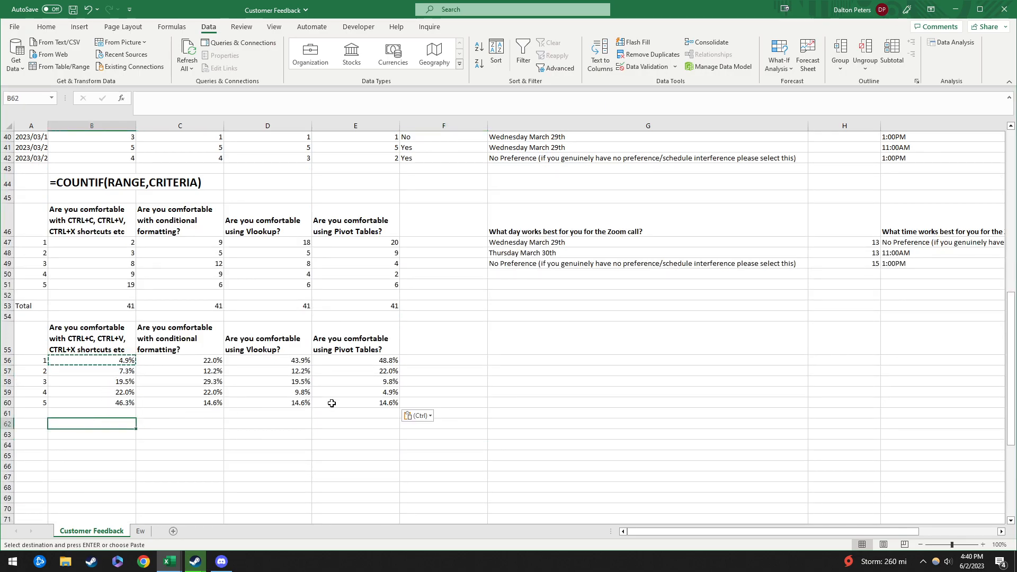
pyautogui.write('=sum(')
pyautogui.press('Up')
pyautogui.press('Up')
pyautogui.hotkey('shift', 'Up')
pyautogui.hotkey('shift', 'Up')
pyautogui.hotkey('shift', 'Up')
pyautogui.hotkey('shift', 'Up')
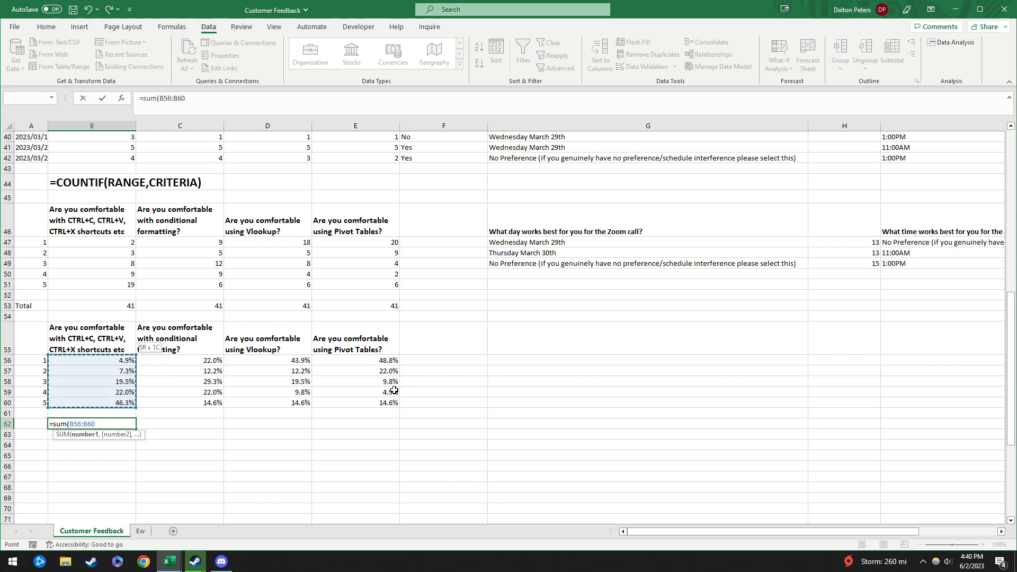
pyautogui.press('Return')
pyautogui.hotkey('ctrl', 'c')
pyautogui.hotkey('shift', 'Right')
pyautogui.hotkey('shift', 'Right')
pyautogui.hotkey('shift', 'Right')
pyautogui.hotkey('ctrl', 'v')
pyautogui.press('Down')
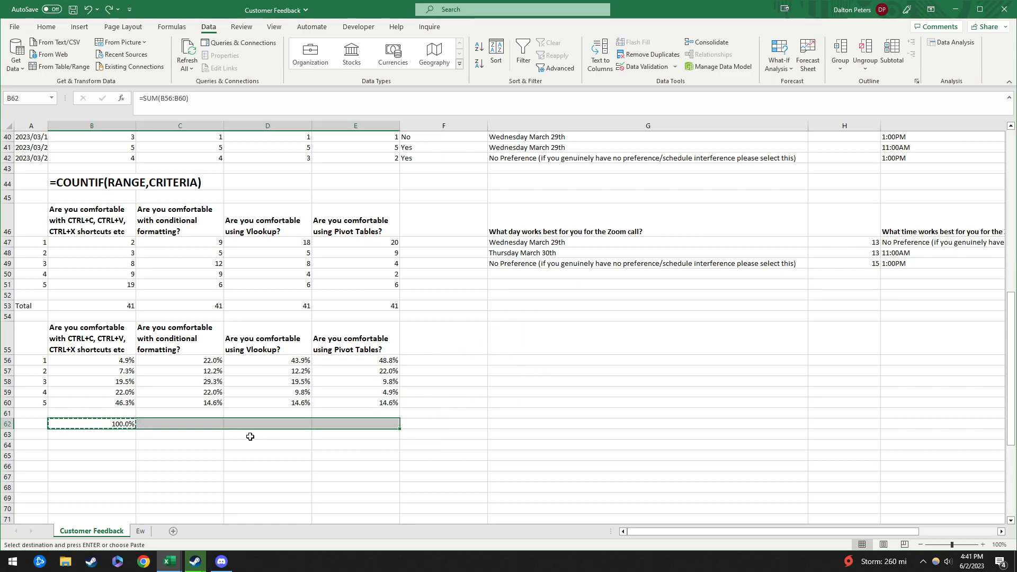
pyautogui.hotkey('ctrl', 'z')
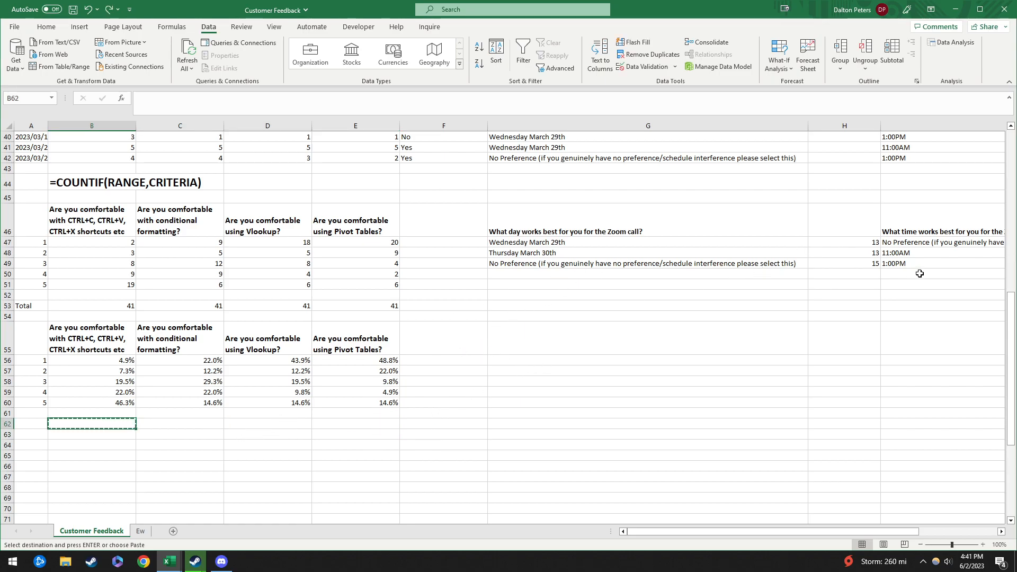
pyautogui.click(850, 283)
# Step: Label G51 'Total' and sum the three day counts in H51 to get 41
pyautogui.click(557, 285)
pyautogui.write('Total')
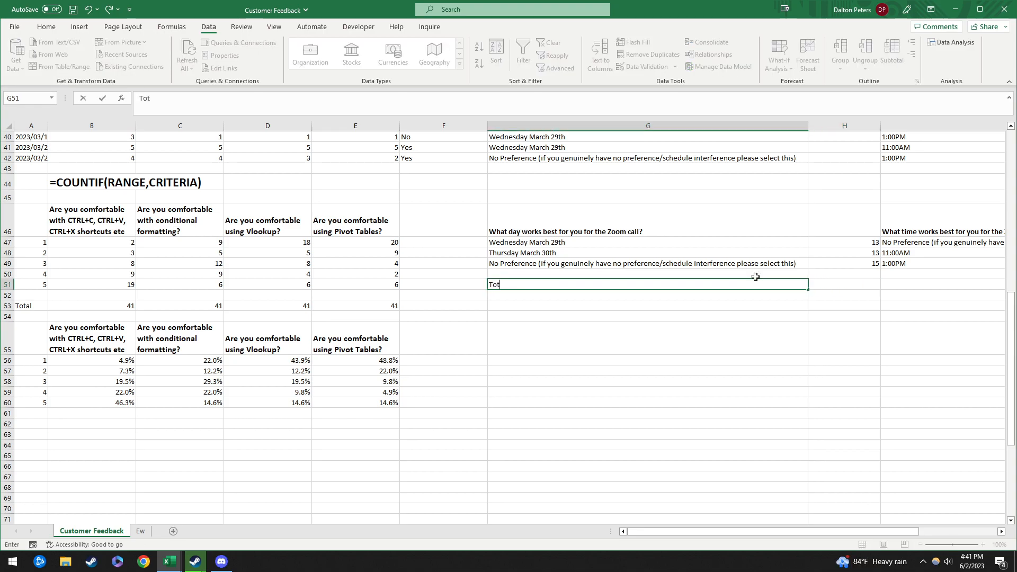
pyautogui.press('Tab')
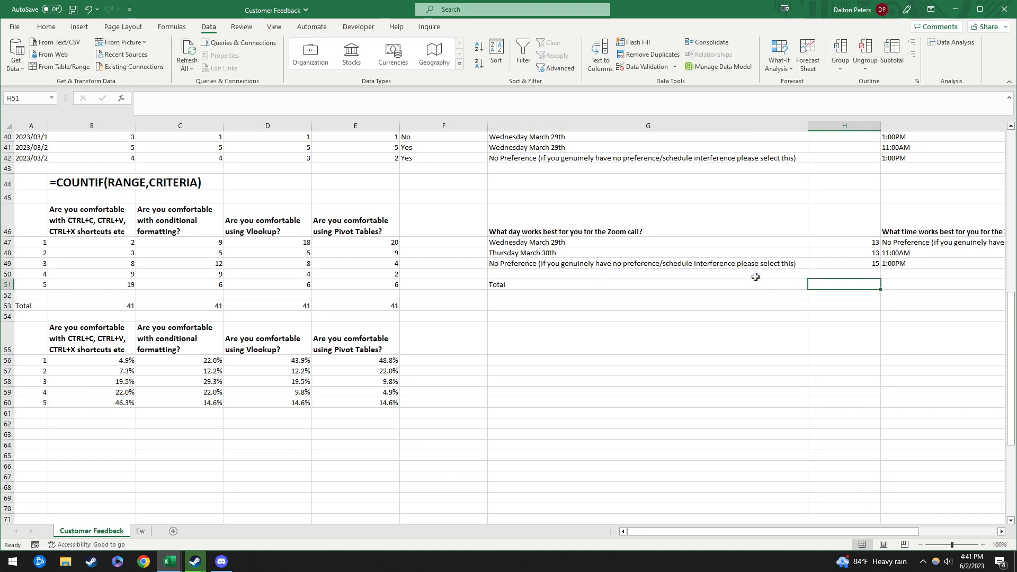
pyautogui.write('=sum(')
pyautogui.press('Up')
pyautogui.press('Up')
pyautogui.press('Up')
pyautogui.press('Up')
pyautogui.hotkey('shift', 'Down')
pyautogui.hotkey('shift', 'Down')
pyautogui.press('Return')
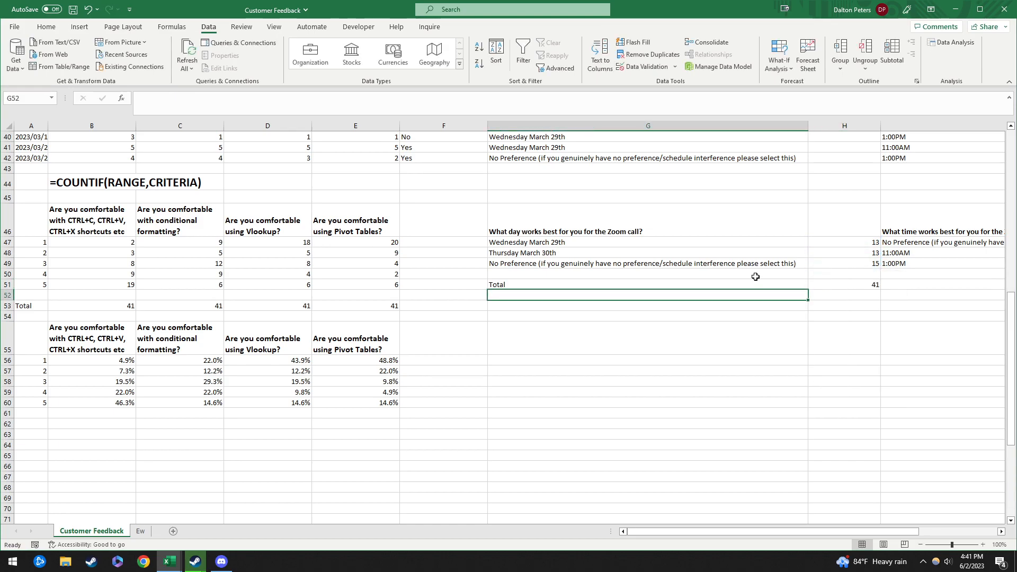
pyautogui.press('Down')
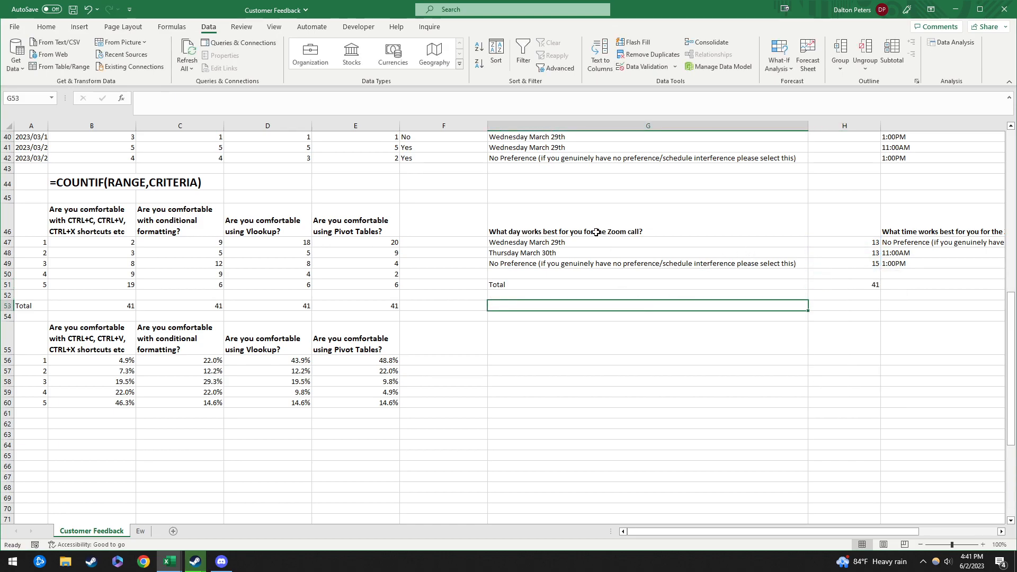
# Step: Copy the day question and its three options from G46:G49 to start at G55
pyautogui.moveTo(596, 232); pyautogui.dragTo(593, 262)
pyautogui.hotkey('ctrl', 'c')
pyautogui.click(593, 307)
pyautogui.hotkey('ctrl', 'v')
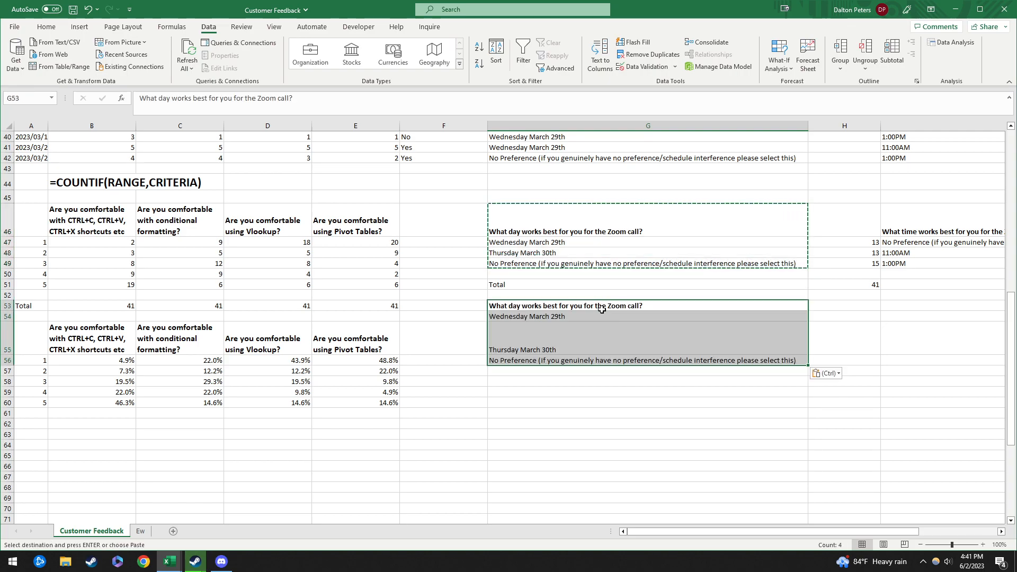
pyautogui.hotkey('ctrl', 'z')
pyautogui.click(562, 336)
pyautogui.hotkey('ctrl', 'v')
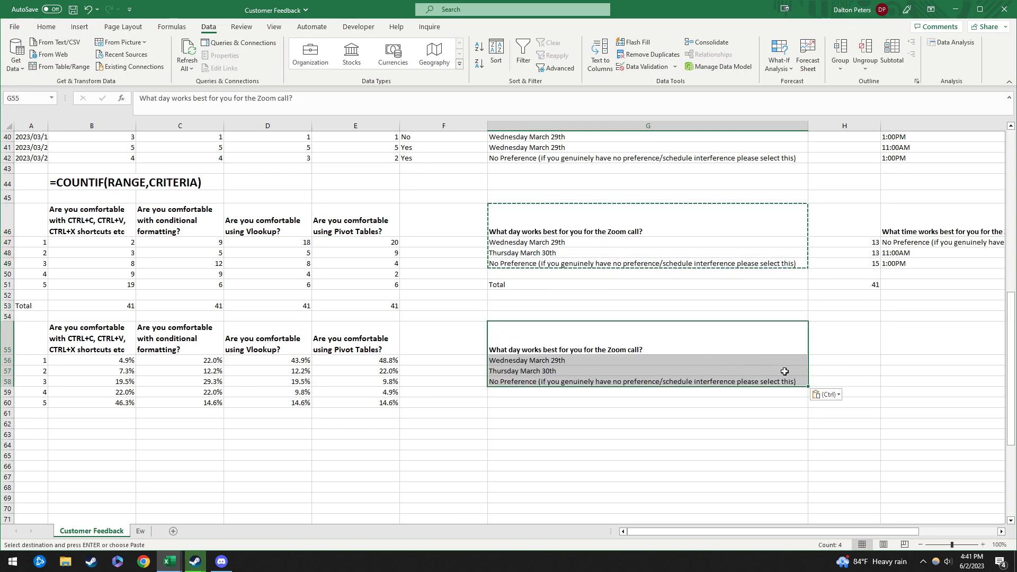
# Step: Enter the day share formula =H47/$H$51 in H56
pyautogui.click(844, 361)
pyautogui.write('=')
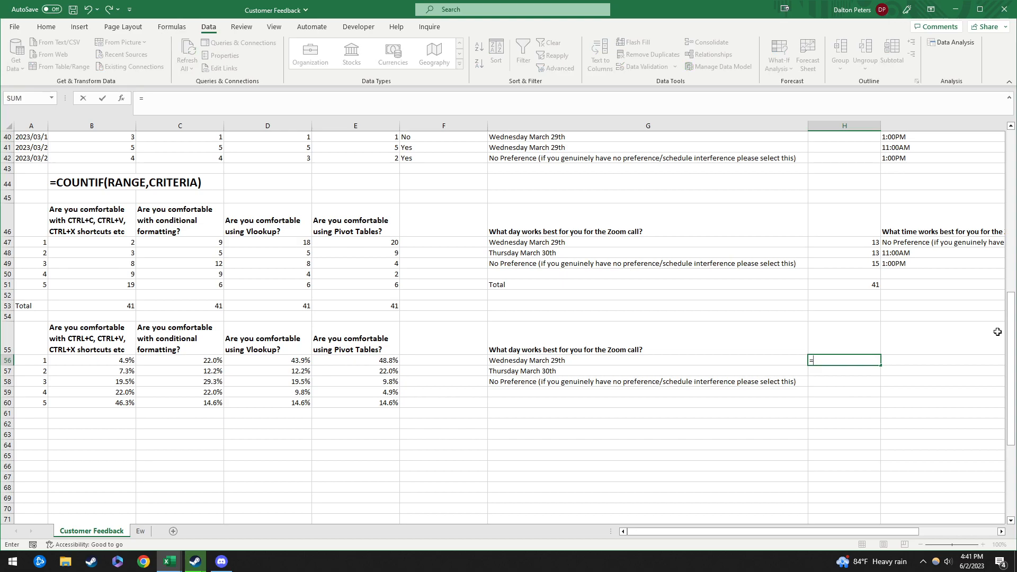
pyautogui.click(875, 243)
pyautogui.write('/')
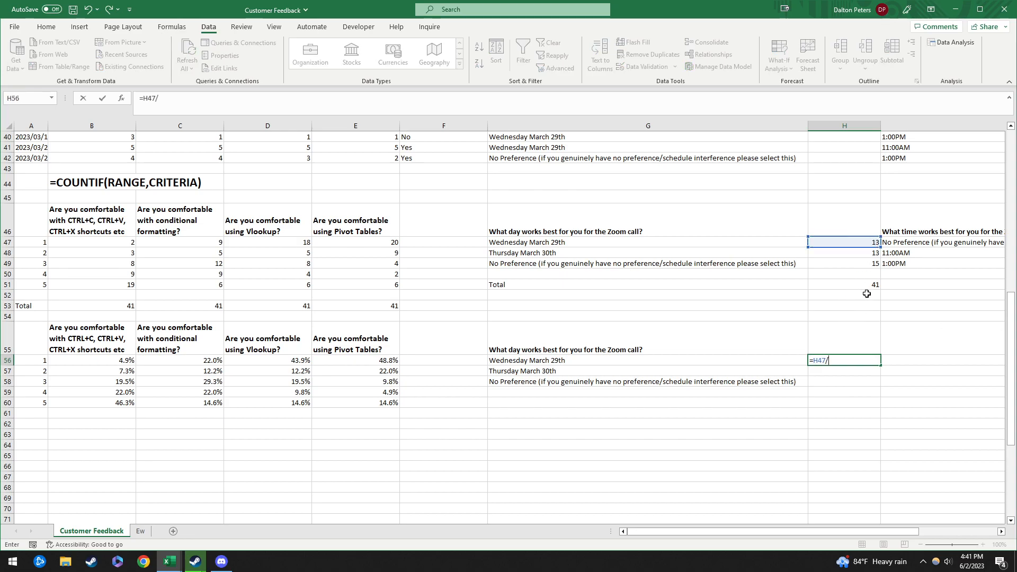
pyautogui.click(867, 284)
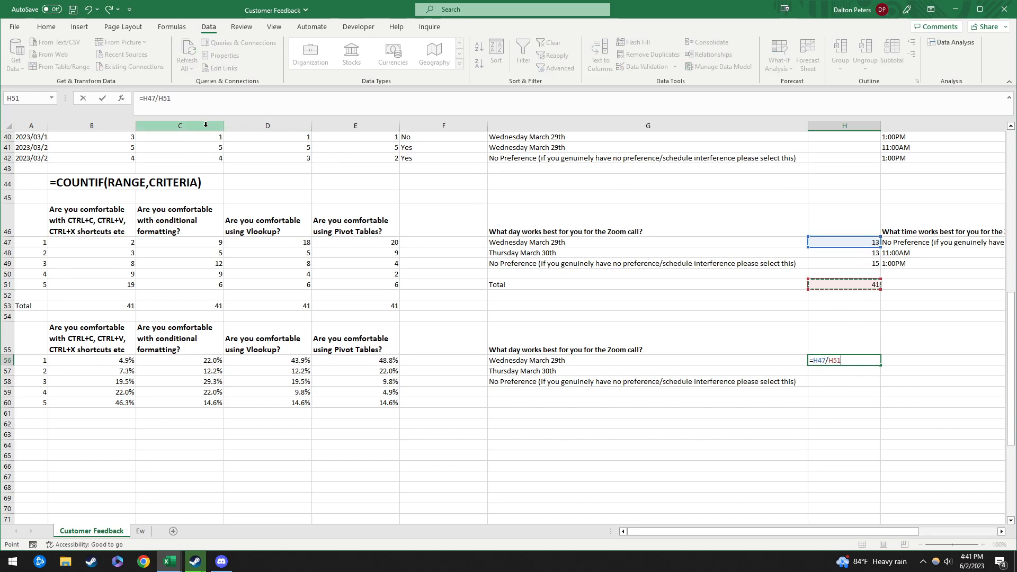
pyautogui.click(164, 99)
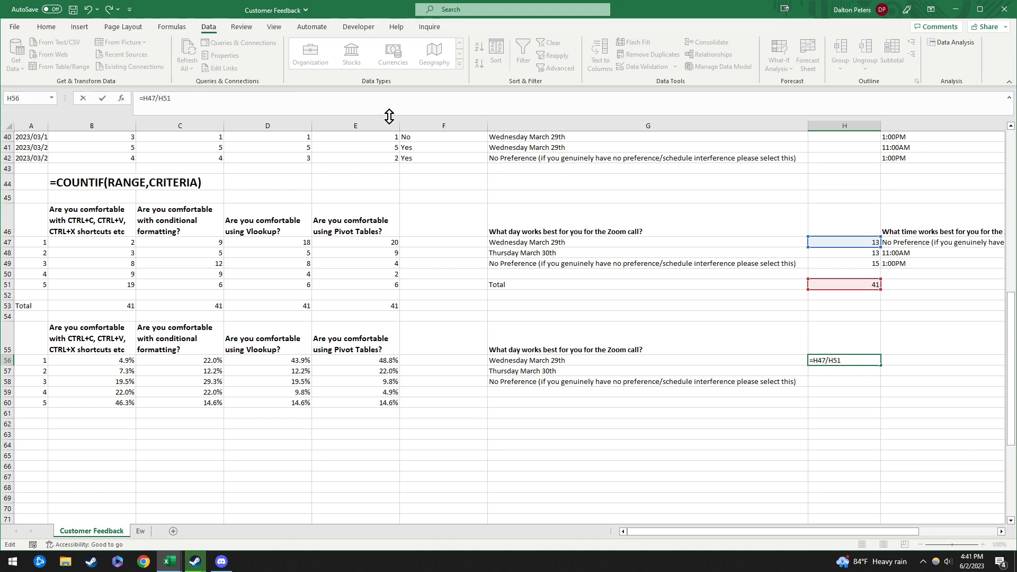
pyautogui.press('F4')
pyautogui.hotkey('ctrl', 'Return')
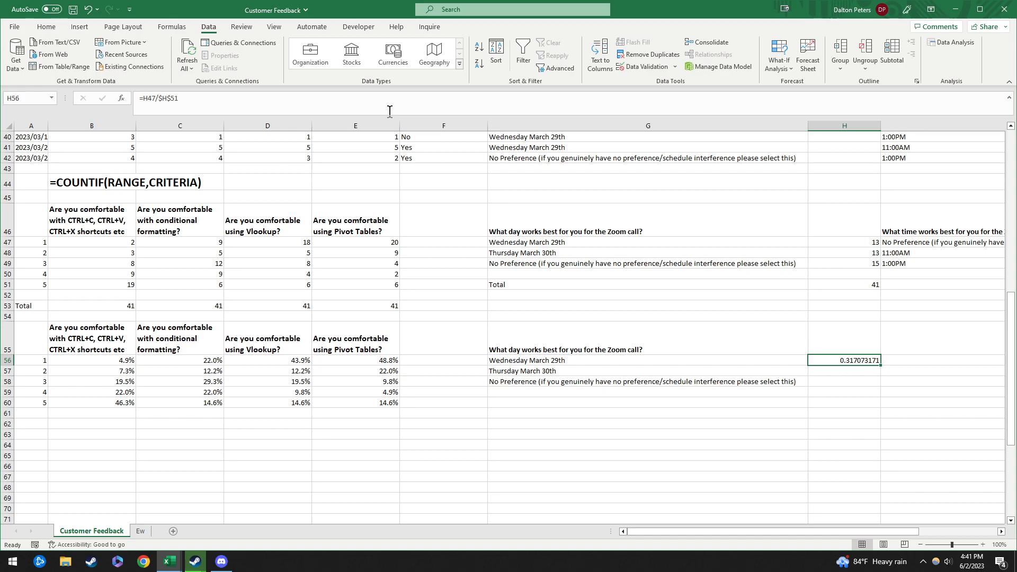
# Step: Format H56 as Percent and fill it to H58: 31.7%, 31.7%, 36.6%
pyautogui.click(47, 28)
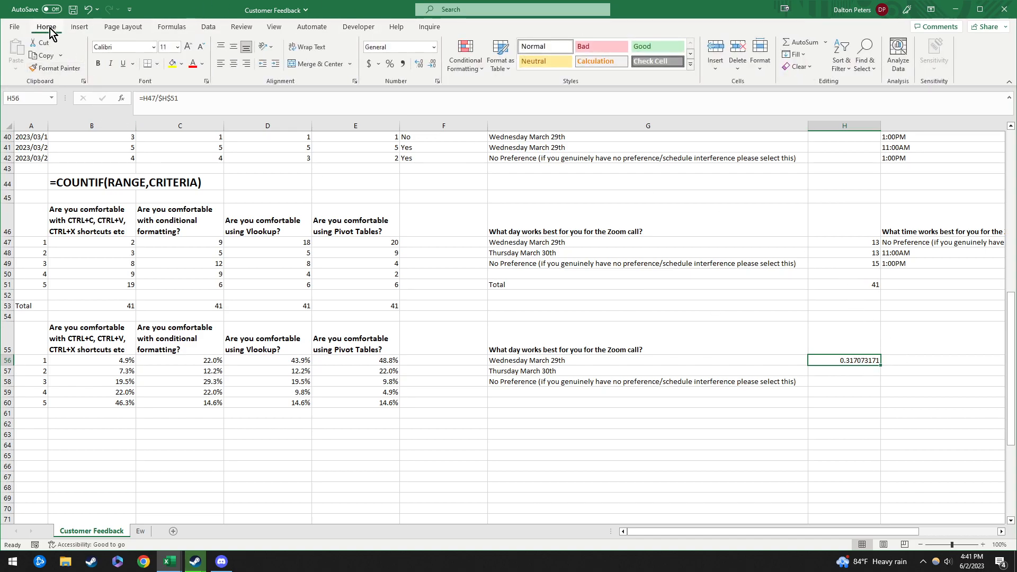
pyautogui.click(390, 67)
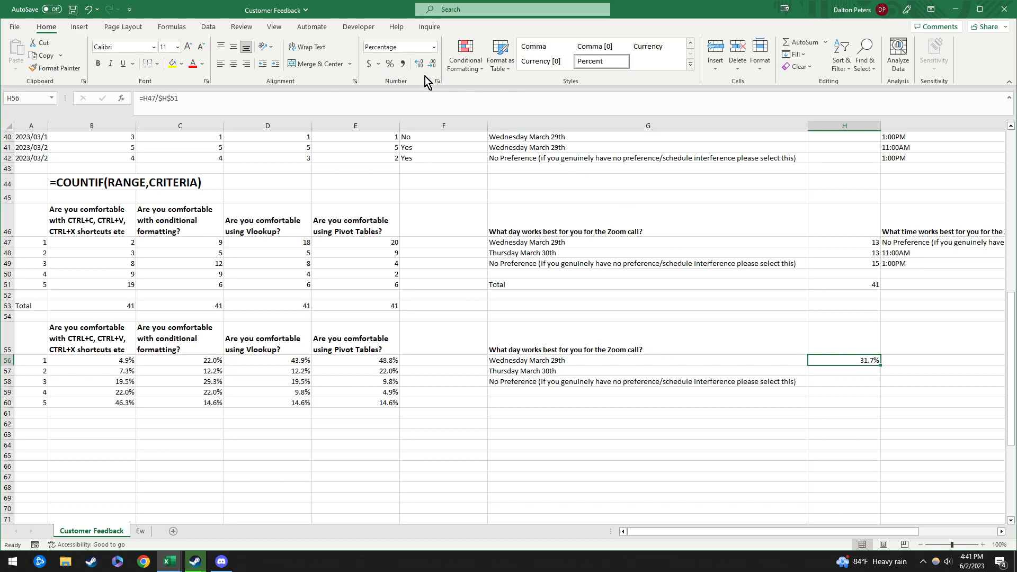
pyautogui.hotkey('shift', 'Down')
pyautogui.hotkey('shift', 'Down')
pyautogui.hotkey('ctrl', 'v')
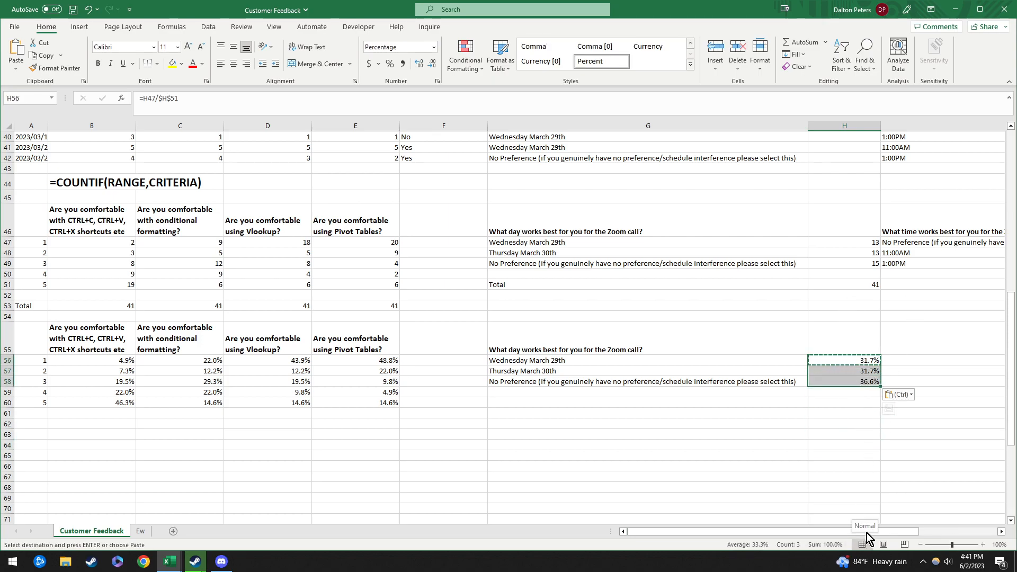
pyautogui.click(977, 519)
pyautogui.click(957, 402)
pyautogui.click(945, 359)
pyautogui.press('Right')
pyautogui.press('Right')
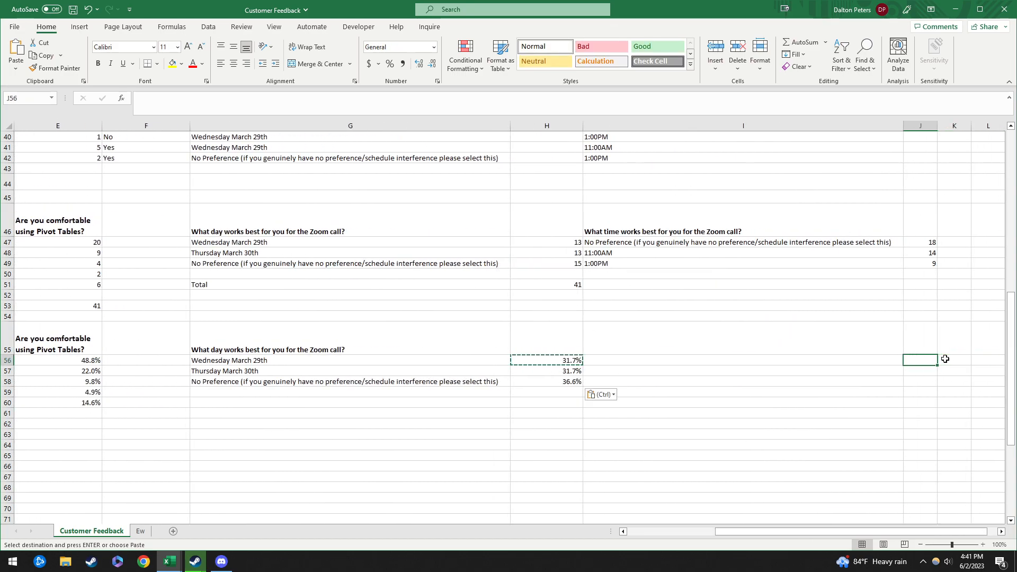
# Step: Copy the time block I46:J49 to I55 and clear the pasted counts in J56:J58
pyautogui.moveTo(740, 245); pyautogui.dragTo(908, 260)
pyautogui.hotkey('ctrl', 'c')
pyautogui.click(687, 359)
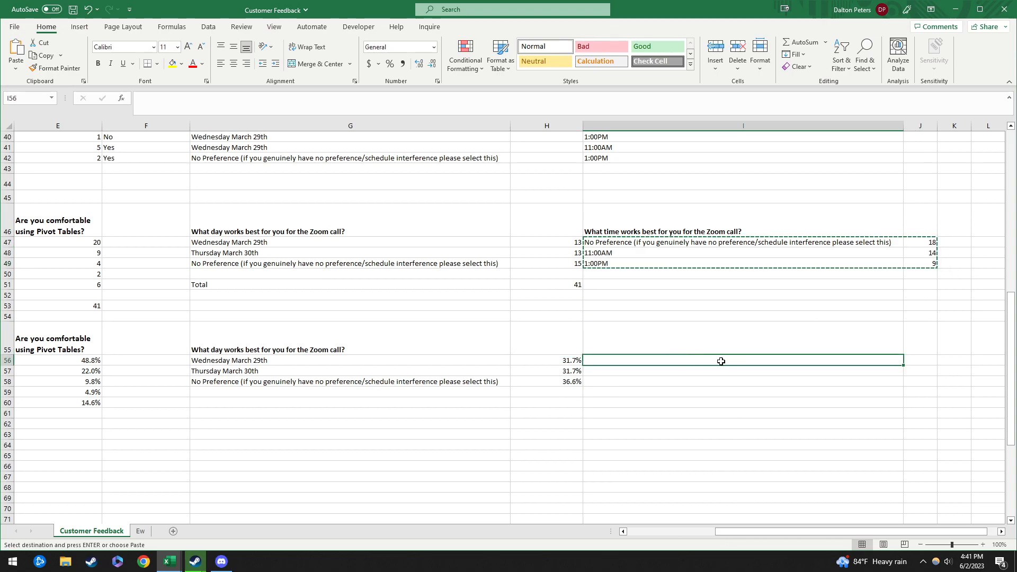
pyautogui.moveTo(645, 228); pyautogui.dragTo(919, 270)
pyautogui.hotkey('ctrl', 'c')
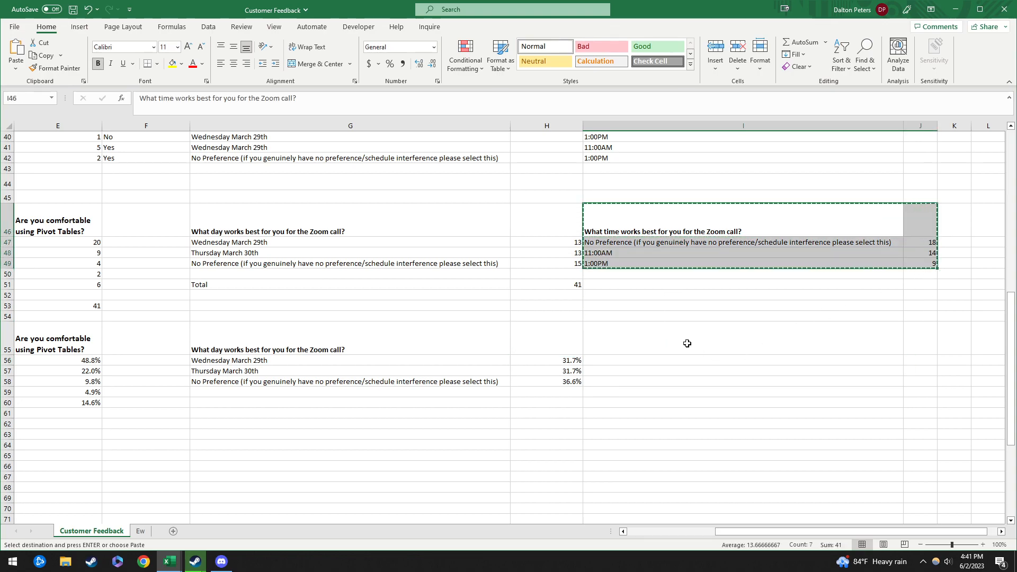
pyautogui.click(685, 345)
pyautogui.hotkey('ctrl', 'v')
pyautogui.click(720, 392)
pyautogui.click(696, 366)
pyautogui.moveTo(925, 359); pyautogui.dragTo(930, 381)
pyautogui.press('Delete')
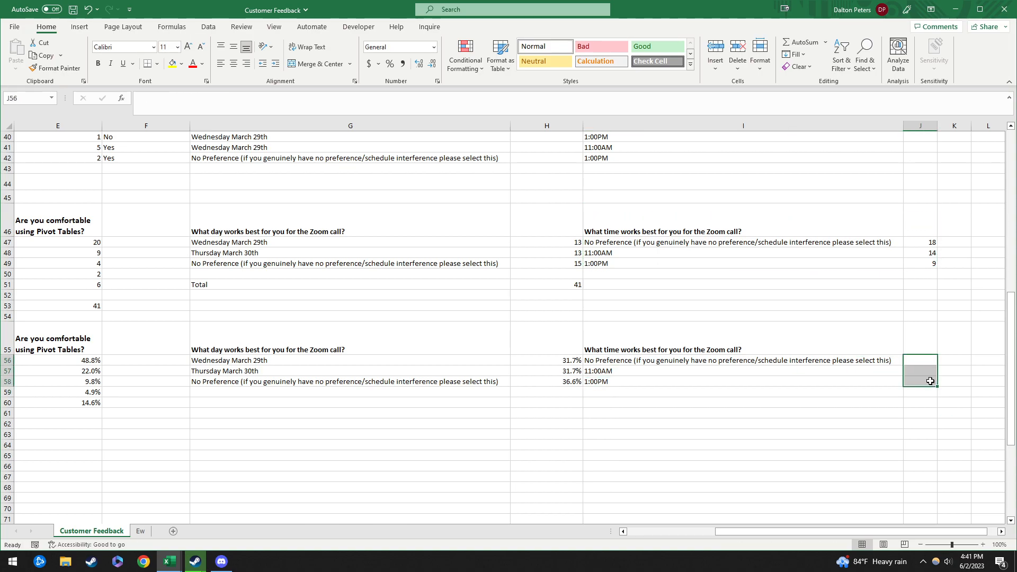
# Step: Copy the Total row G51:H51 into I51:J51 so the time counts total 41
pyautogui.moveTo(499, 284); pyautogui.dragTo(581, 286)
pyautogui.hotkey('ctrl', 'c')
pyautogui.click(756, 286)
pyautogui.hotkey('ctrl', 'v')
pyautogui.doubleClick(933, 284)
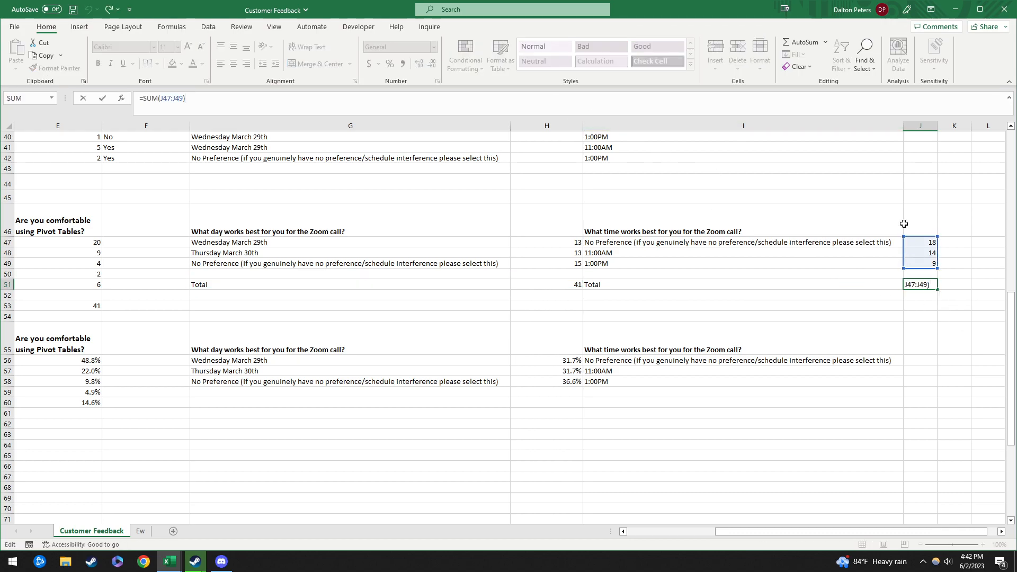
pyautogui.click(965, 353)
pyautogui.click(625, 287)
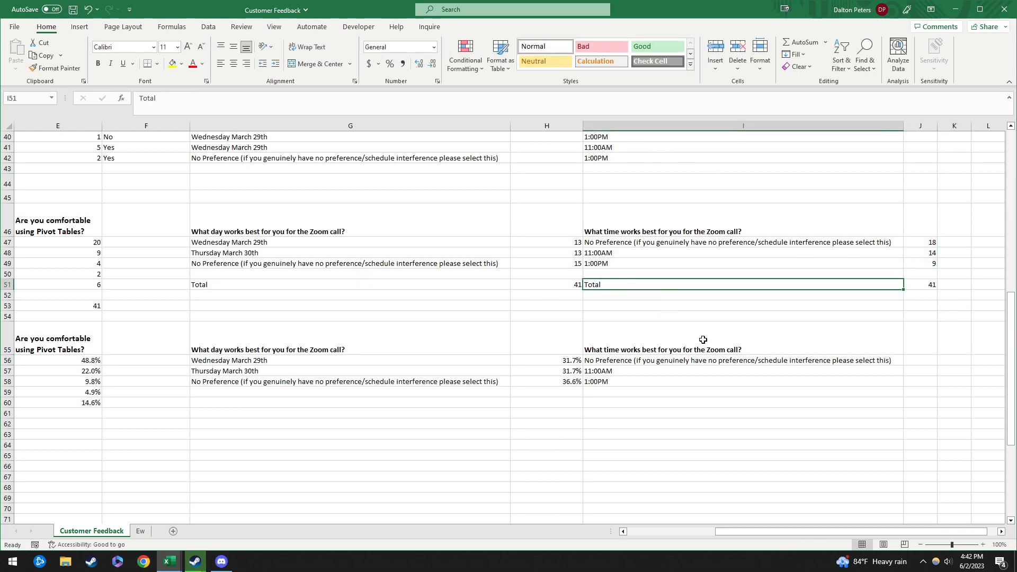
# Step: Begin the time share formula =J47/J51 in J56
pyautogui.click(904, 362)
pyautogui.write('=')
pyautogui.click(932, 285)
pyautogui.click(932, 242)
pyautogui.write('/')
pyautogui.click(930, 284)
# Step: Make J56 =J47/$J$51, fill to J58, and show one-decimal percents: 43.9%, 34.1%, 22.0%
pyautogui.press('F4')
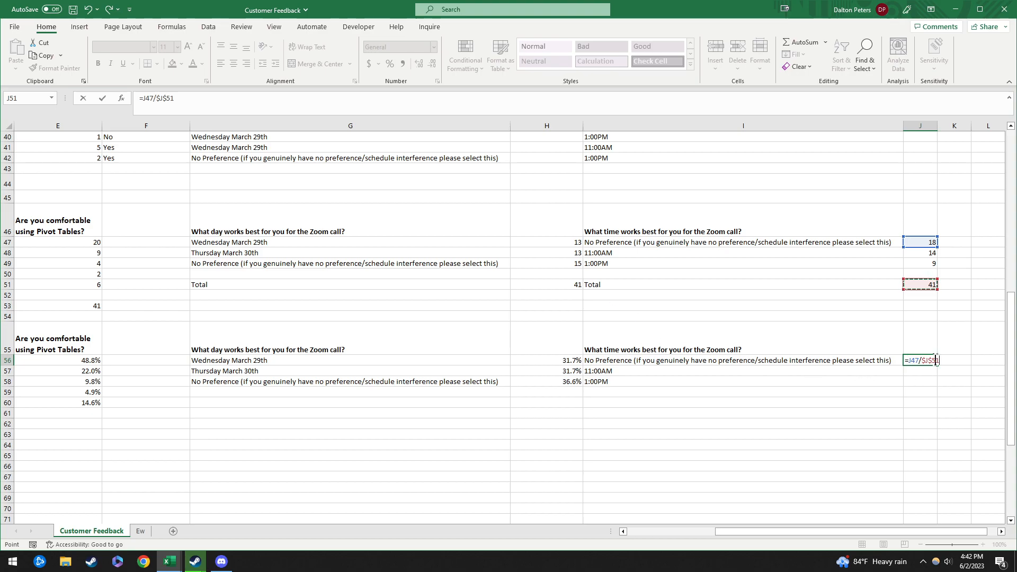
pyautogui.hotkey('ctrl', 'Return')
pyautogui.hotkey('ctrl', 'c')
pyautogui.hotkey('shift', 'Down')
pyautogui.hotkey('shift', 'Down')
pyautogui.hotkey('ctrl', 'v')
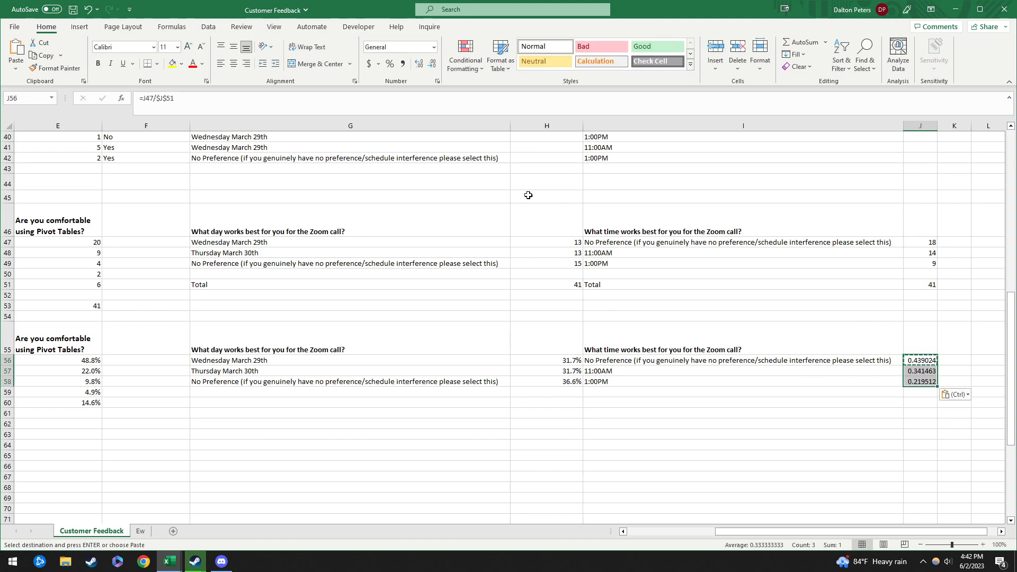
pyautogui.click(390, 64)
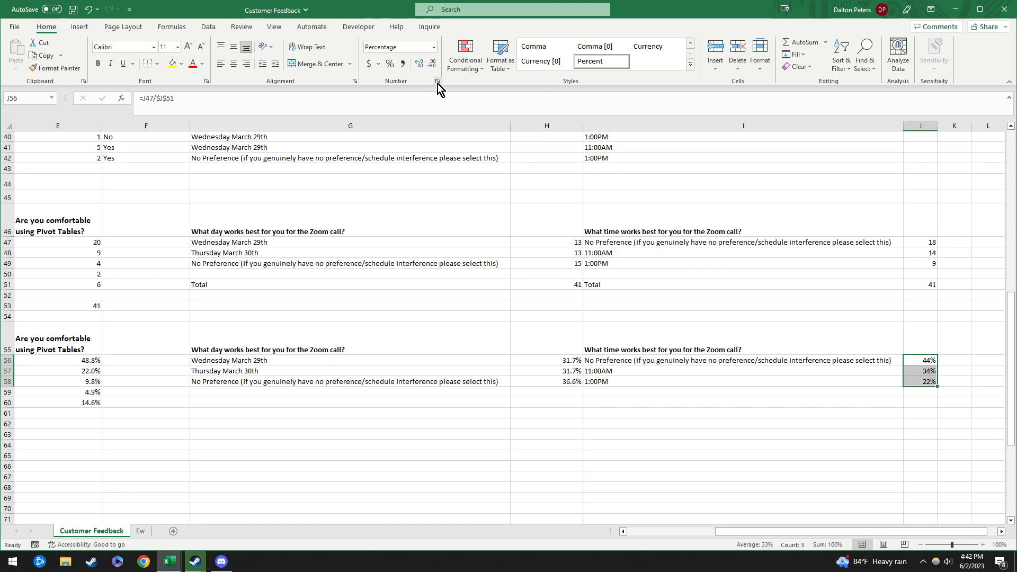
pyautogui.click(418, 66)
pyautogui.click(735, 415)
pyautogui.scroll(-2, 636, 477)
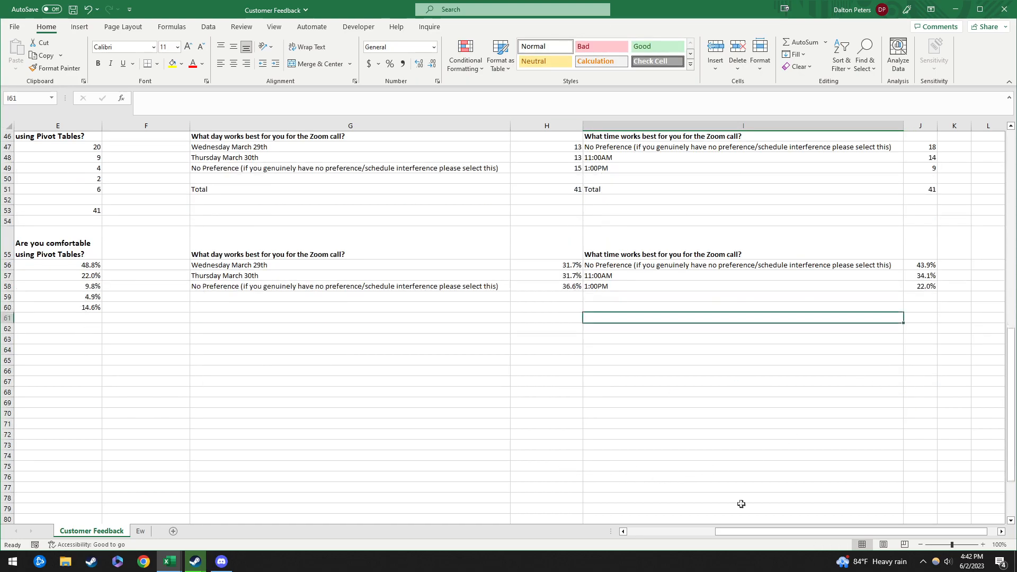
pyautogui.moveTo(798, 531); pyautogui.dragTo(531, 514)
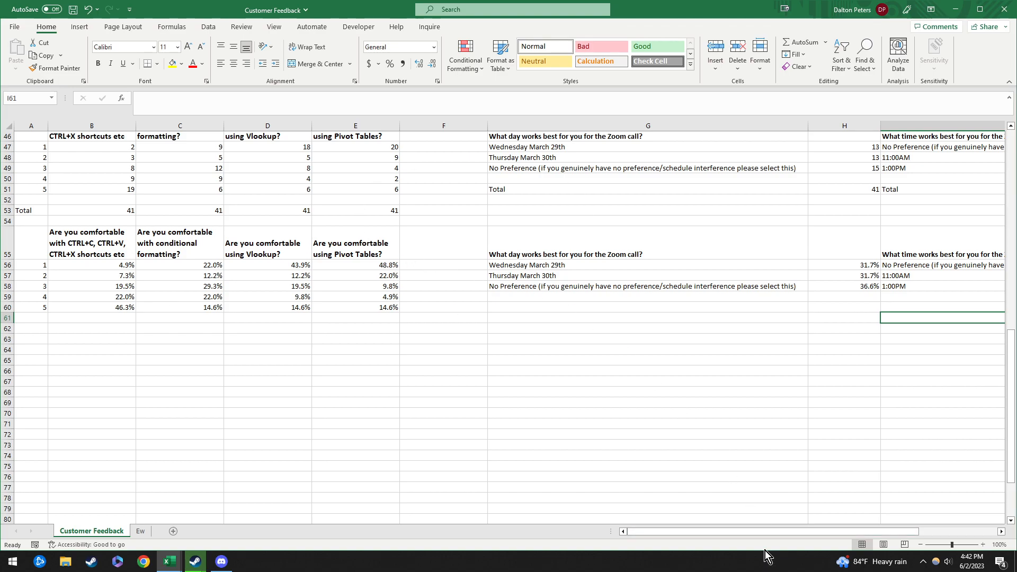
pyautogui.scroll(2, 590, 381)
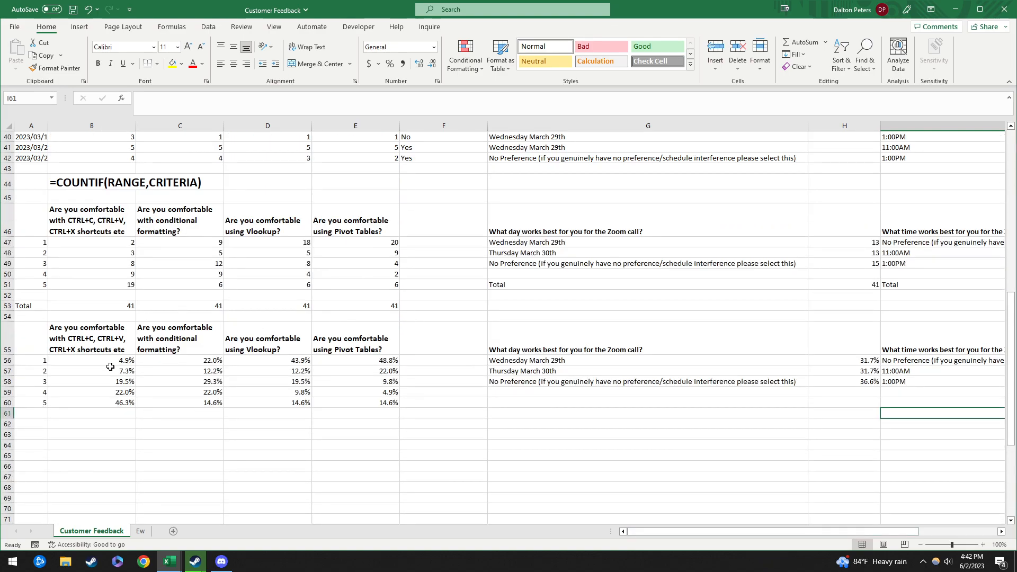
pyautogui.moveTo(32, 339); pyautogui.dragTo(109, 401)
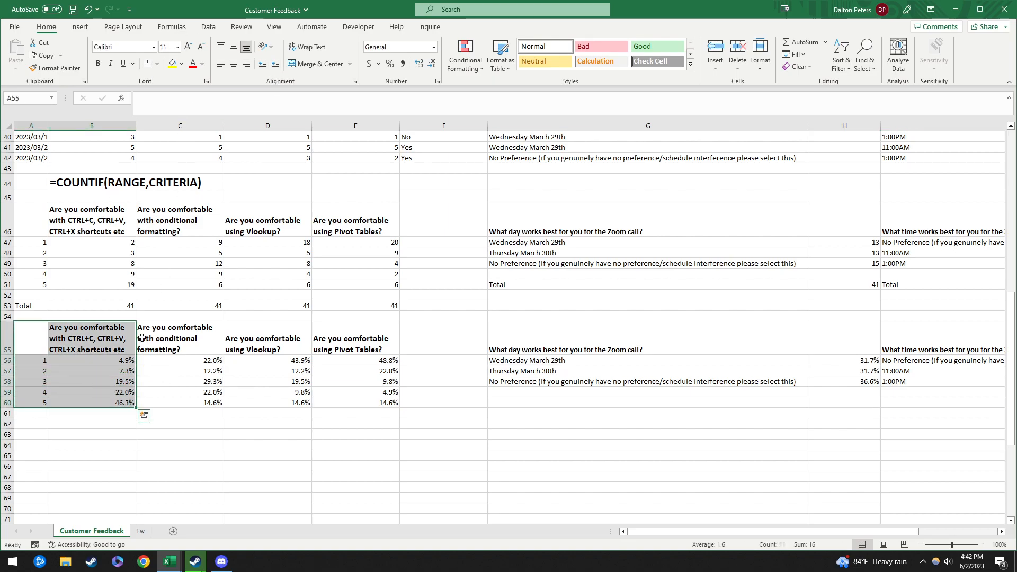
pyautogui.click(80, 27)
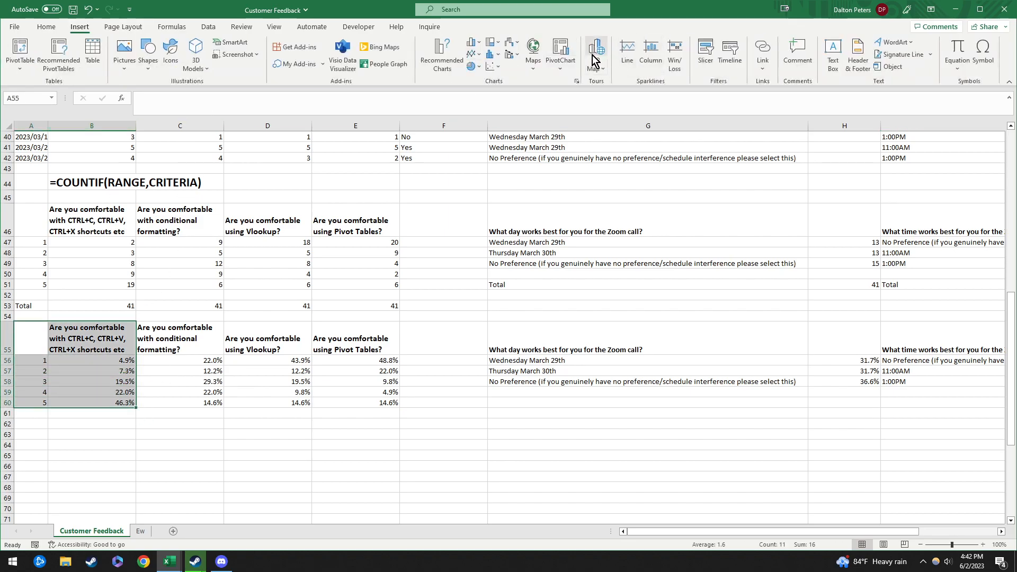
pyautogui.click(472, 66)
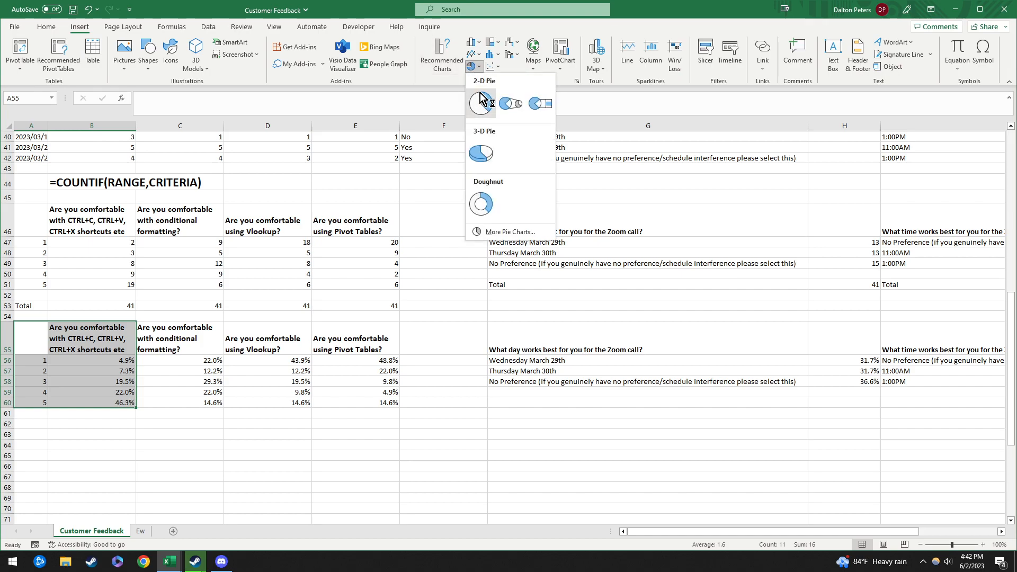
pyautogui.click(485, 113)
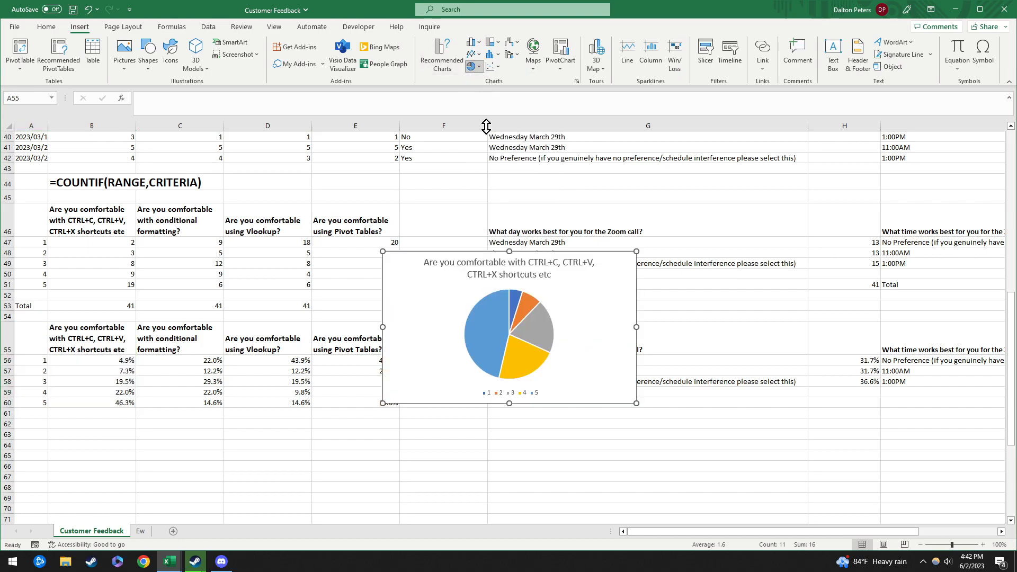
pyautogui.moveTo(437, 255); pyautogui.dragTo(108, 434)
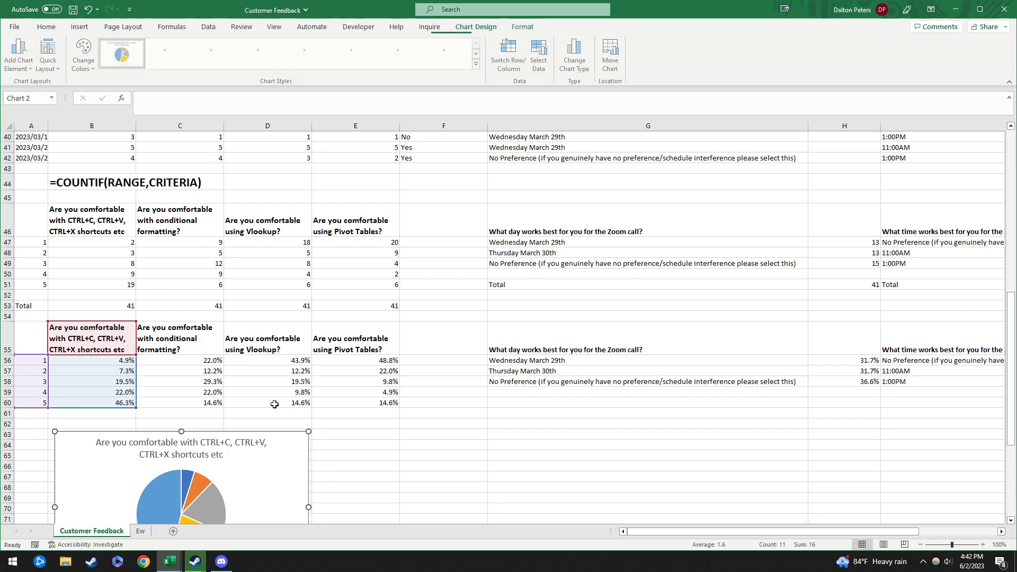
pyautogui.scroll(-3, 372, 307)
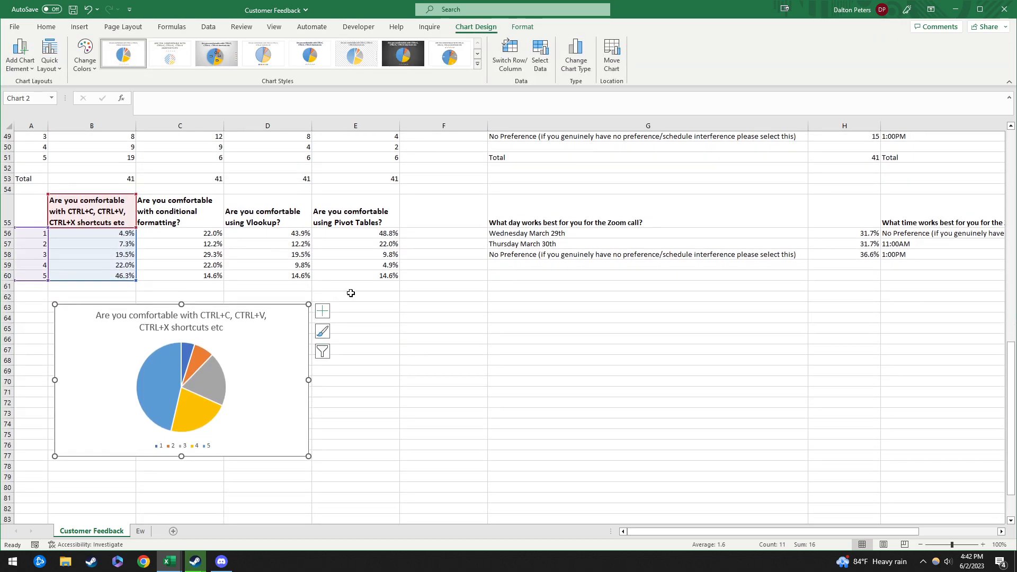
pyautogui.press('Delete')
pyautogui.scroll(3, 390, 138)
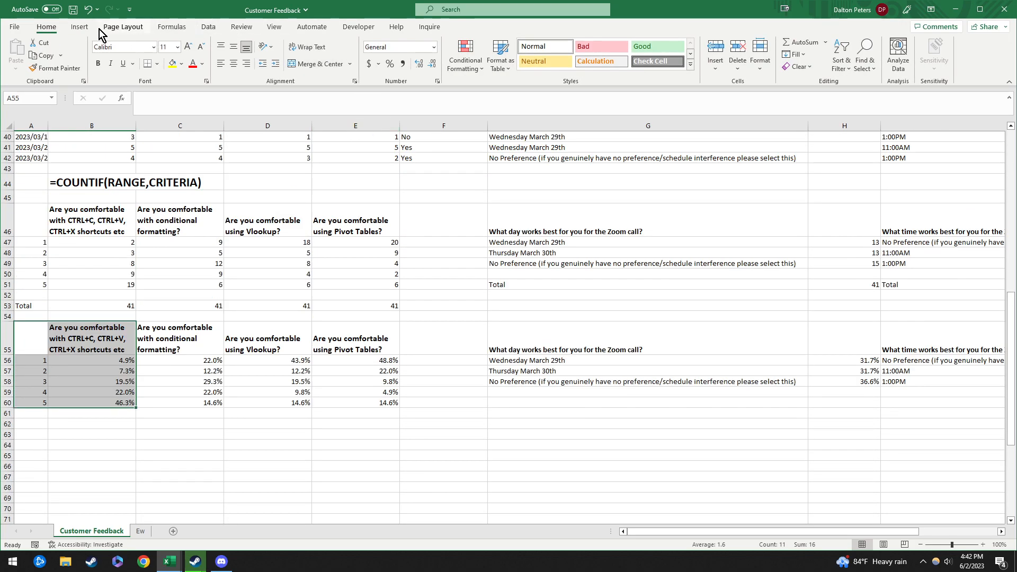
# Step: Insert a 2-D clustered column chart of the CTRL+C percentages and place it below row 60
pyautogui.click(79, 27)
pyautogui.click(472, 43)
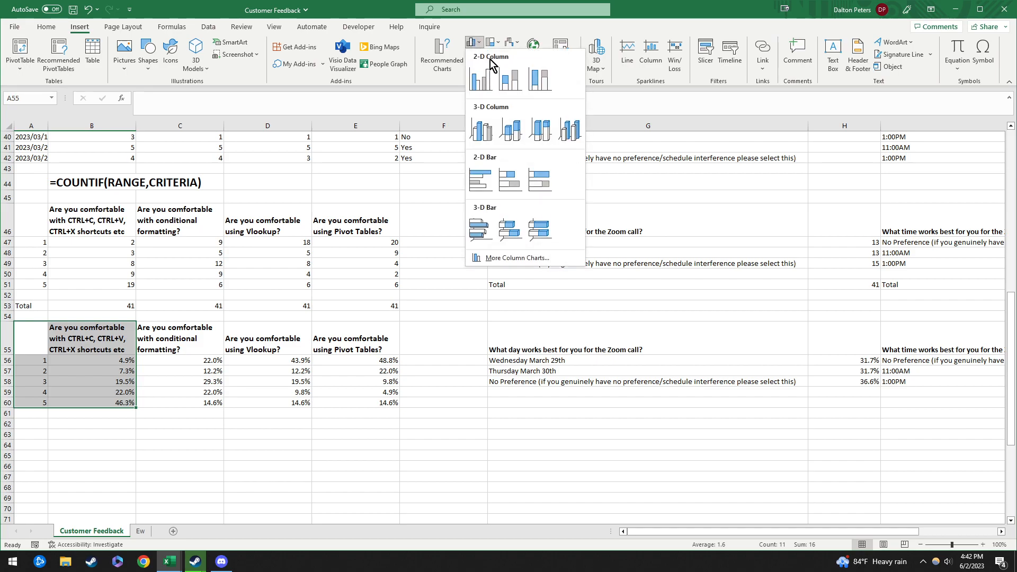
pyautogui.click(483, 89)
pyautogui.moveTo(477, 257); pyautogui.dragTo(129, 433)
pyautogui.scroll(-4, 365, 415)
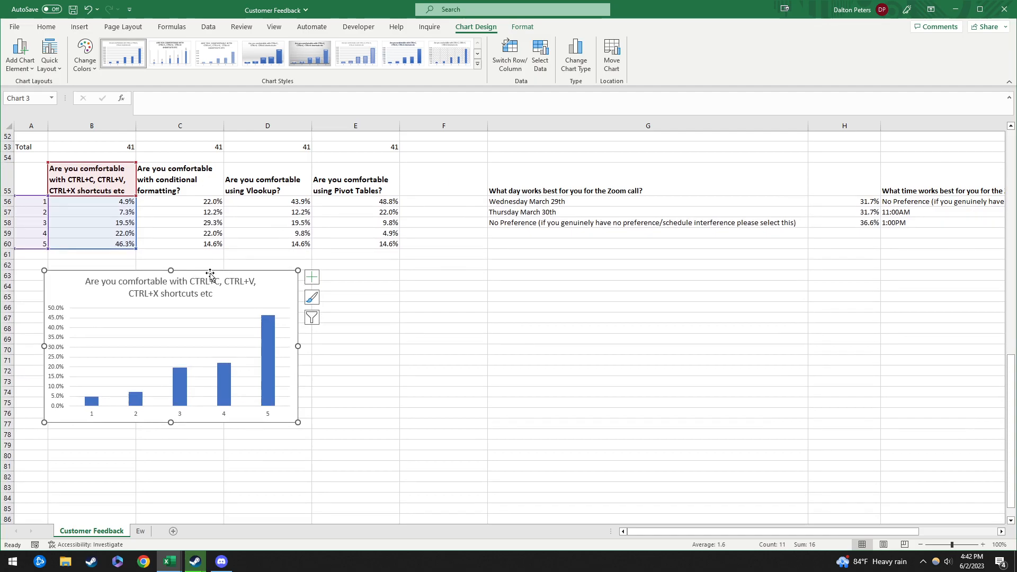
pyautogui.moveTo(210, 272); pyautogui.dragTo(197, 265)
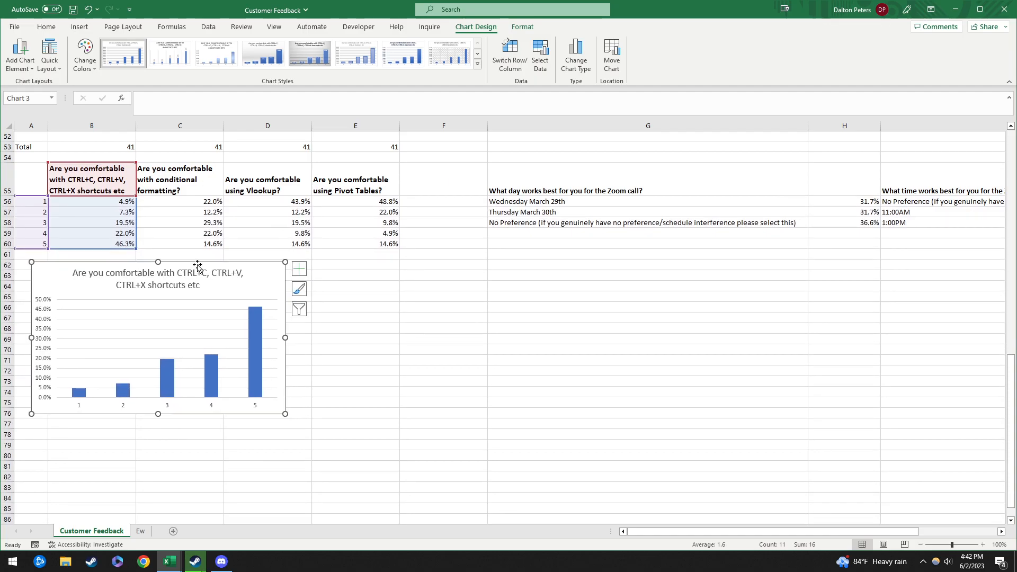
# Step: Make the chart title bold
pyautogui.click(259, 386)
pyautogui.click(265, 274)
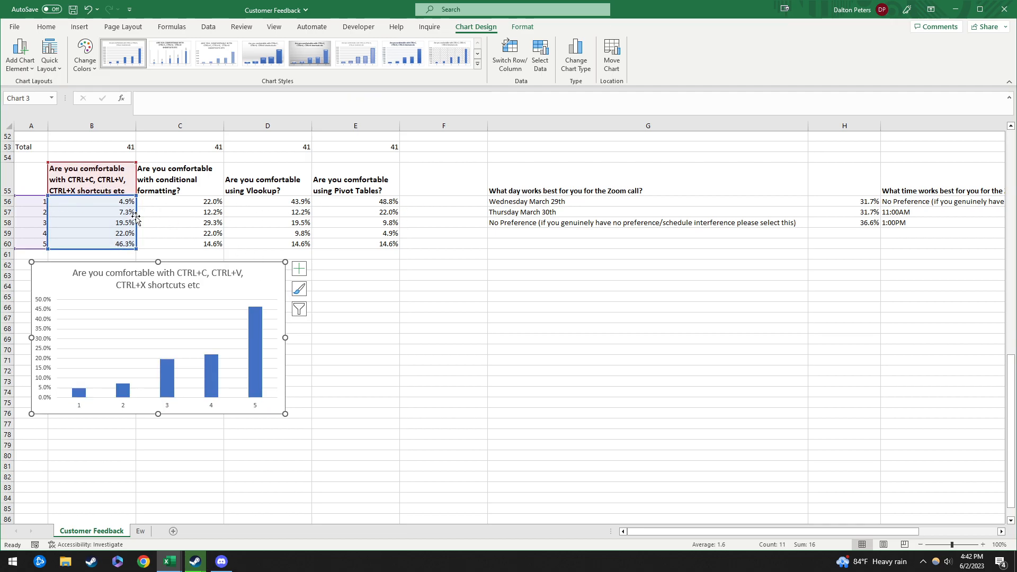
pyautogui.click(187, 288)
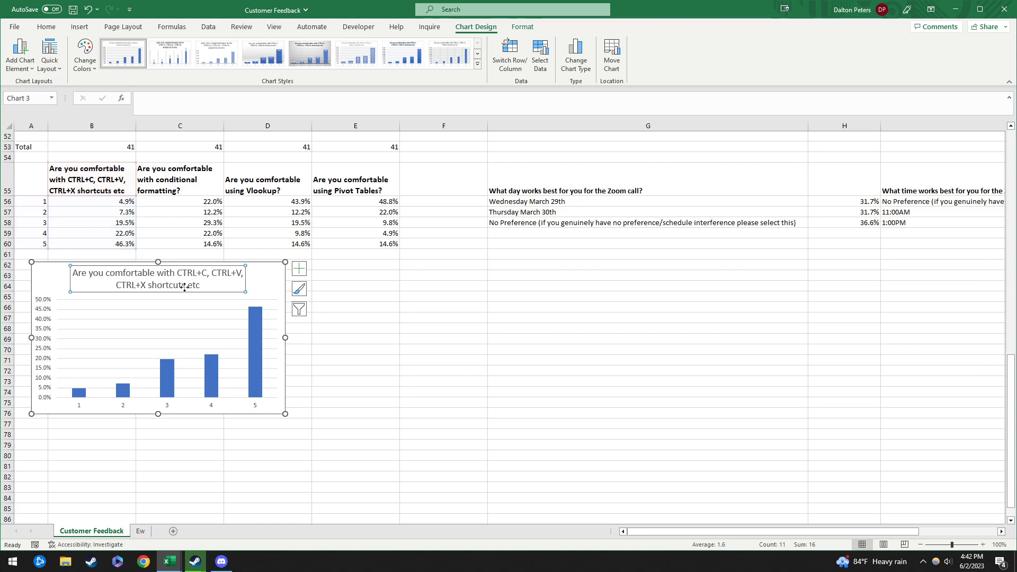
pyautogui.hotkey('ctrl', 'b')
pyautogui.click(170, 378)
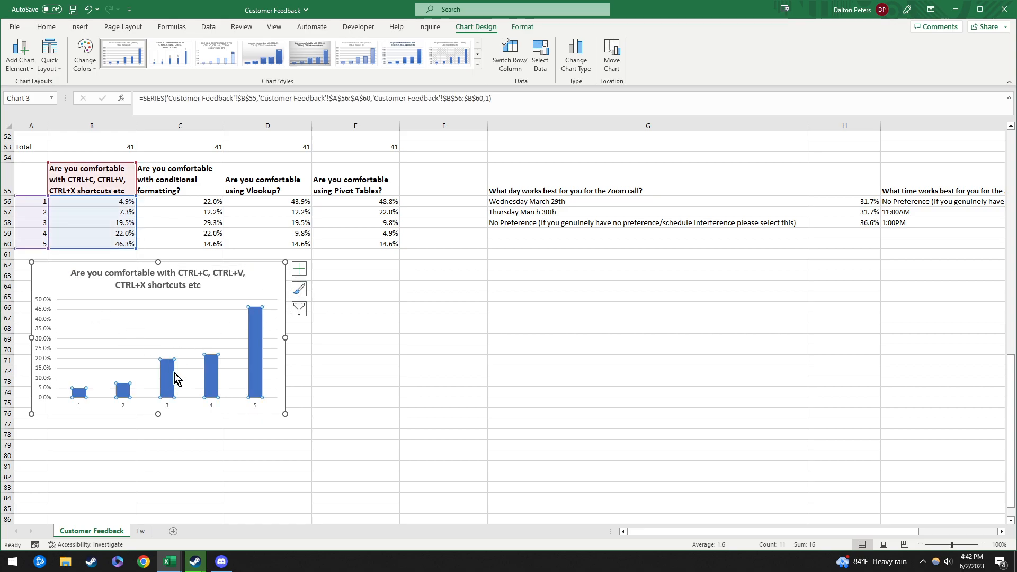
pyautogui.click(46, 28)
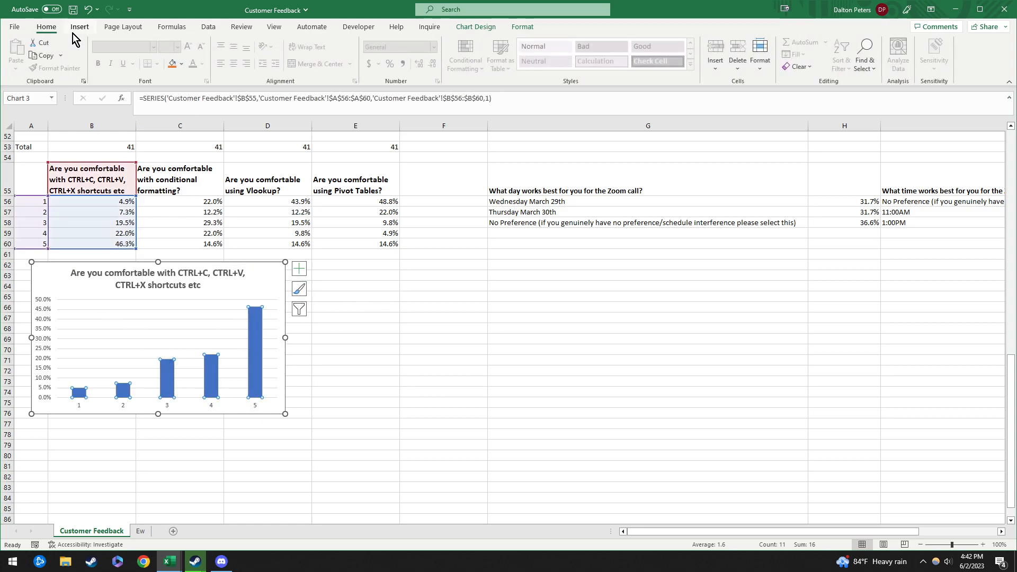
# Step: Colour the chart bars purple and reduce the gap width to 55% to widen them
pyautogui.rightClick(256, 349)
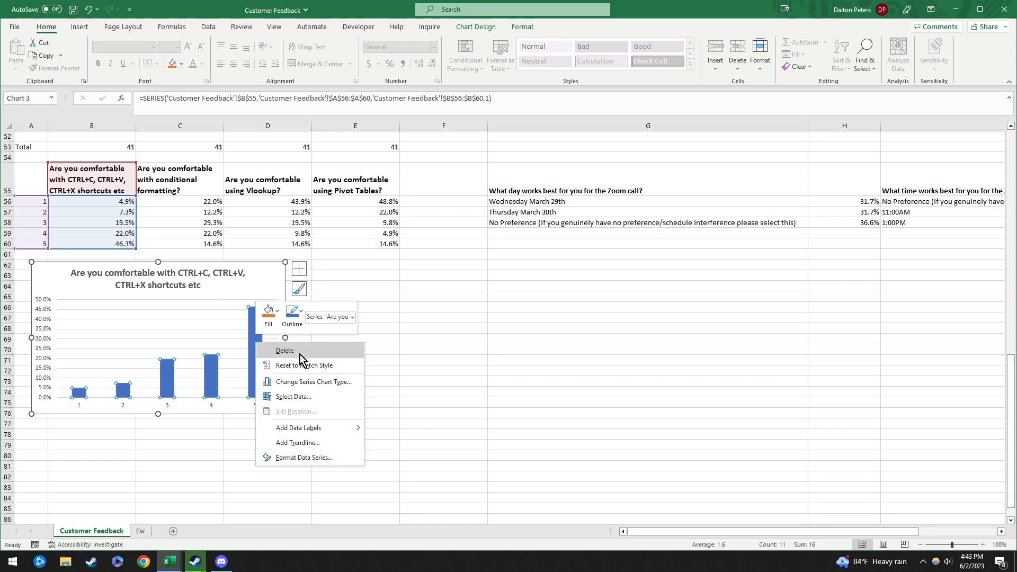
pyautogui.click(269, 314)
pyautogui.click(345, 440)
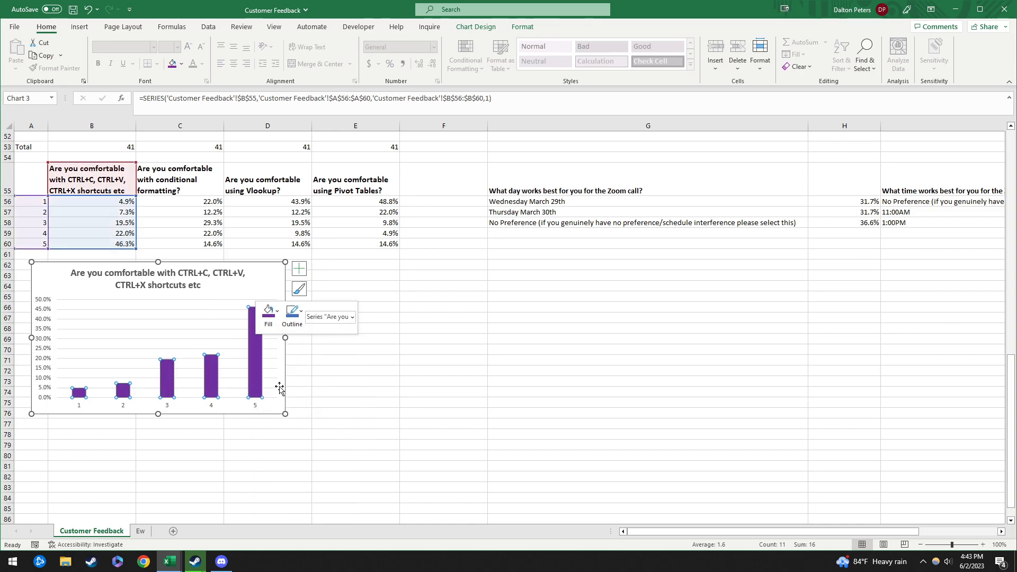
pyautogui.doubleClick(258, 386)
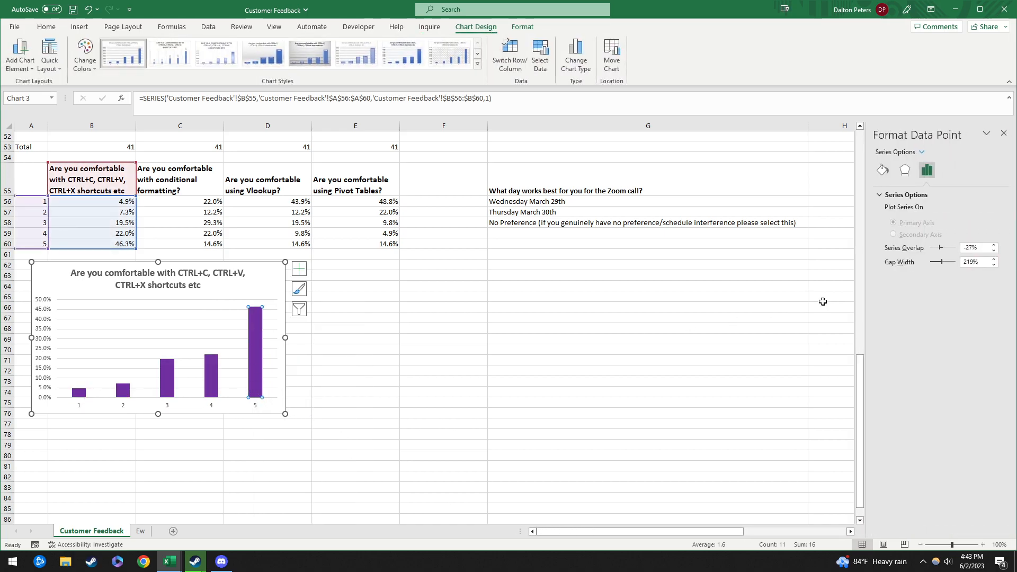
pyautogui.click(237, 286)
pyautogui.click(256, 358)
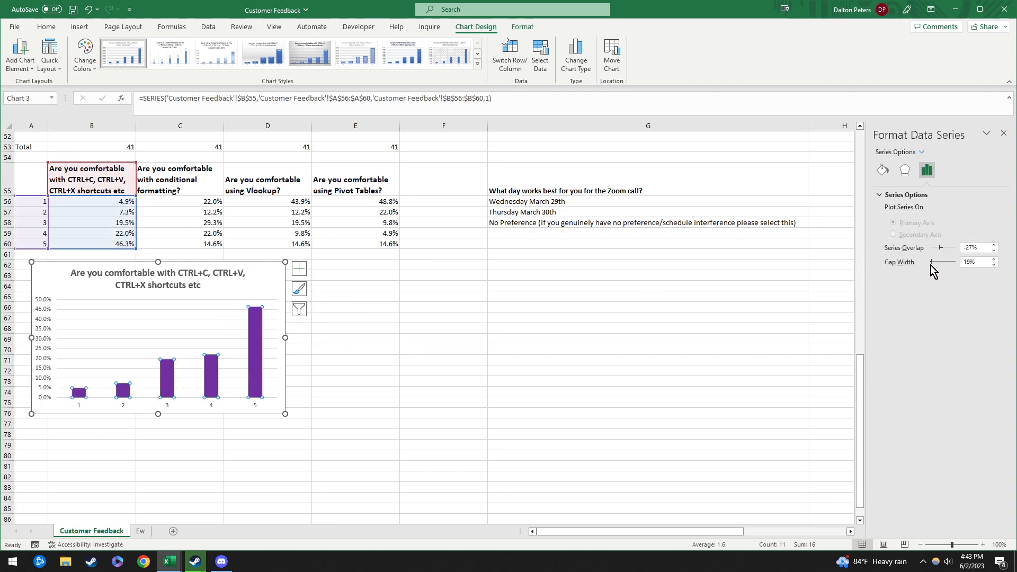
# Step: Add data labels showing each rating's share on the bars, 4.9% to 46.3%
pyautogui.click(210, 385)
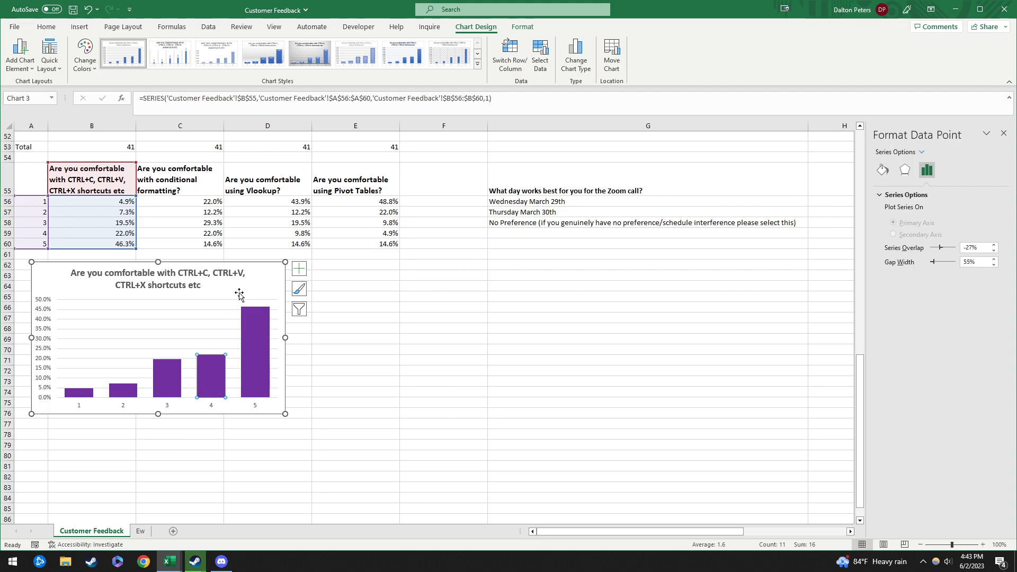
pyautogui.click(256, 276)
pyautogui.click(255, 329)
pyautogui.click(310, 265)
pyautogui.click(276, 279)
pyautogui.click(298, 270)
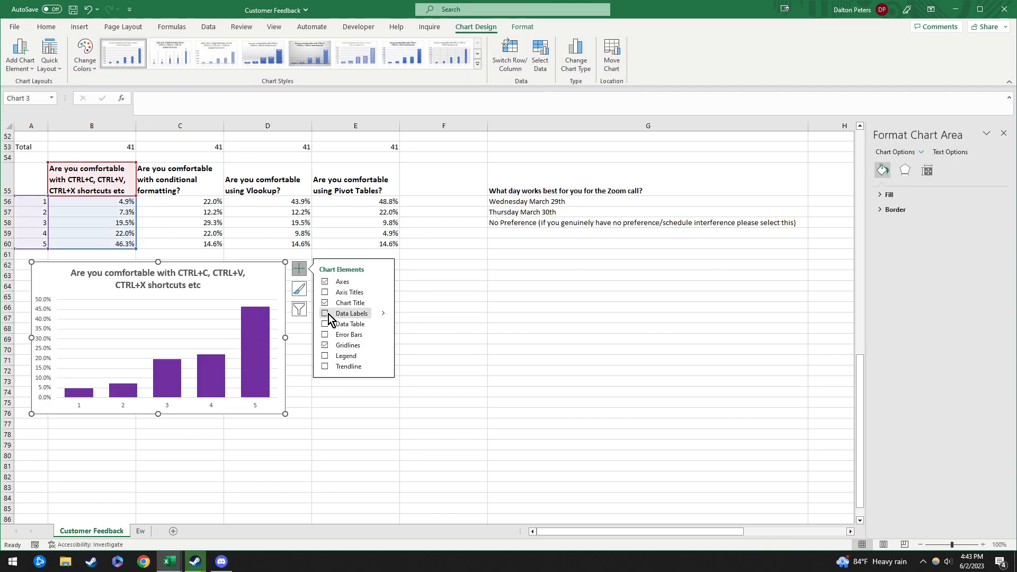
pyautogui.click(326, 314)
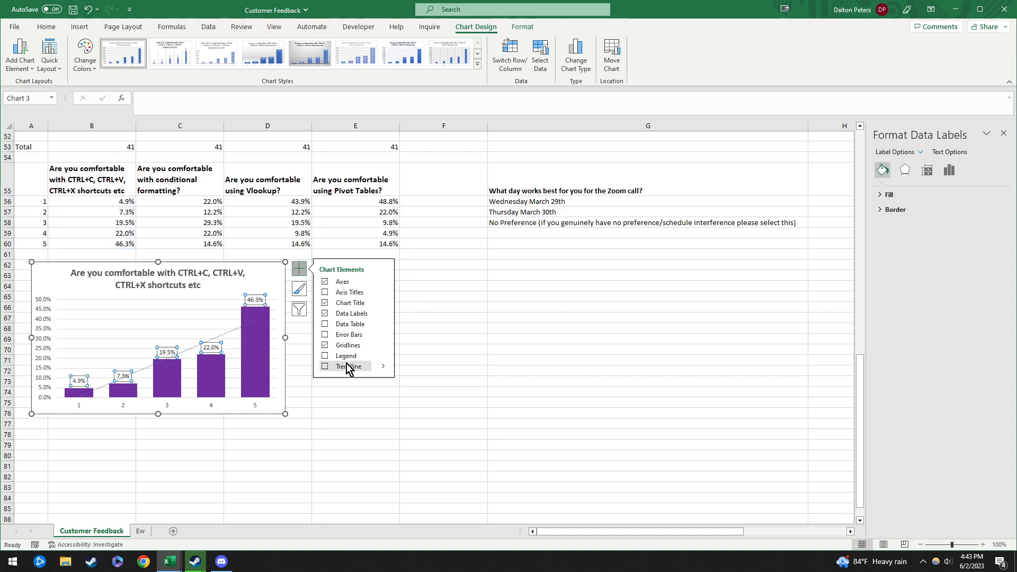
pyautogui.click(256, 364)
pyautogui.click(259, 278)
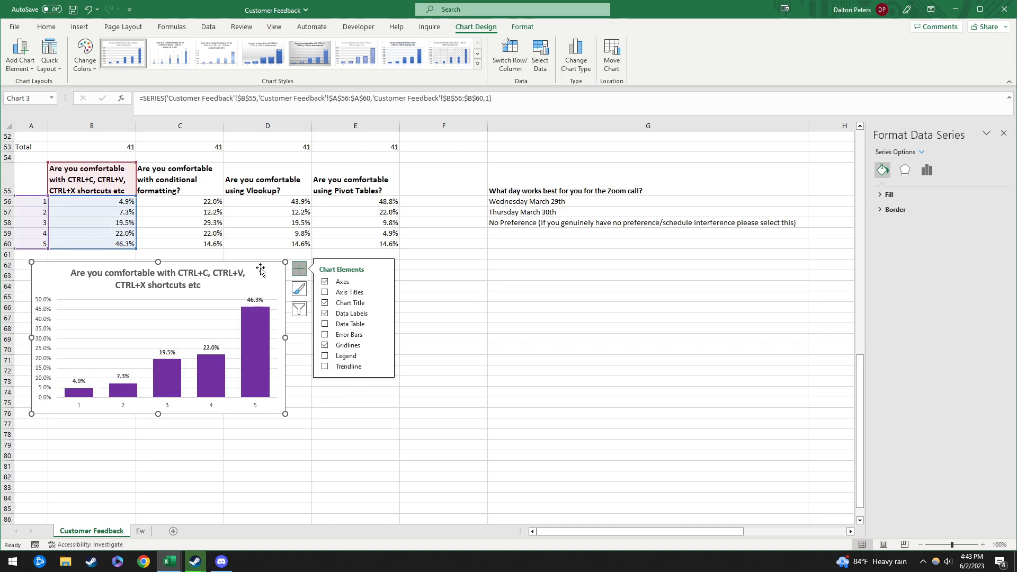
# Step: Paste a chart copy and point it at the conditional formatting percentages
pyautogui.click(421, 266)
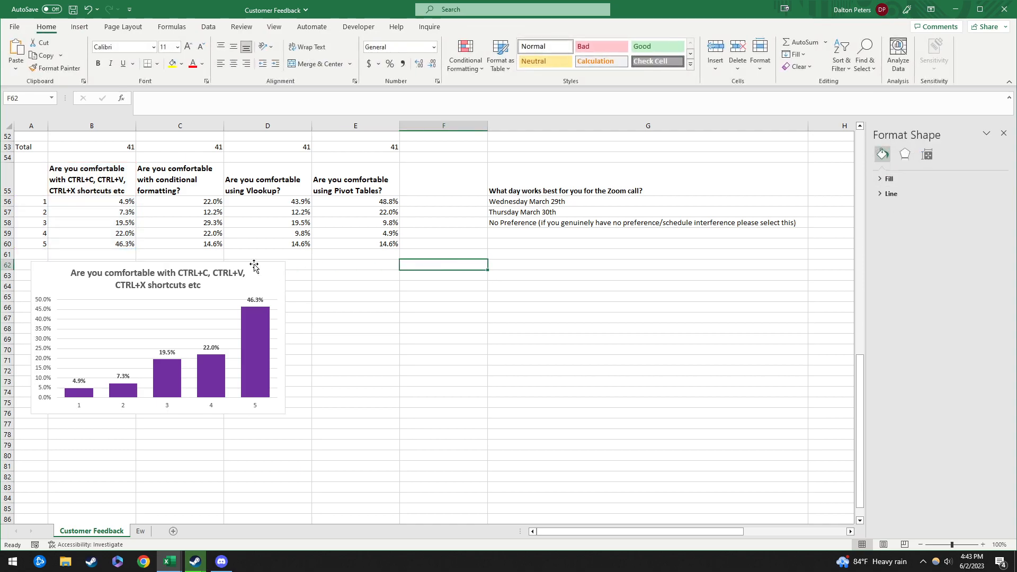
pyautogui.hotkey('ctrl', 'v')
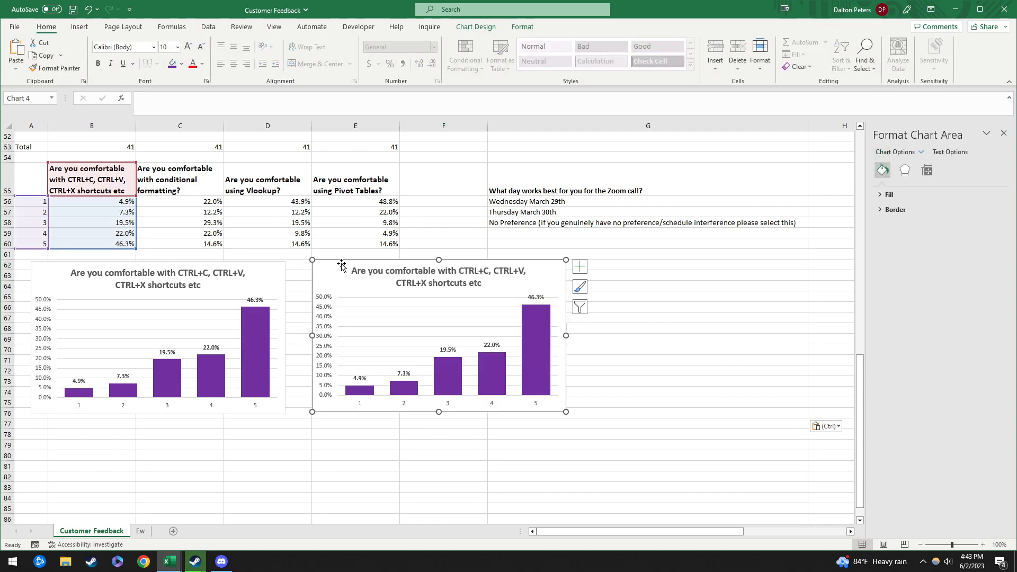
pyautogui.moveTo(136, 227); pyautogui.dragTo(188, 228)
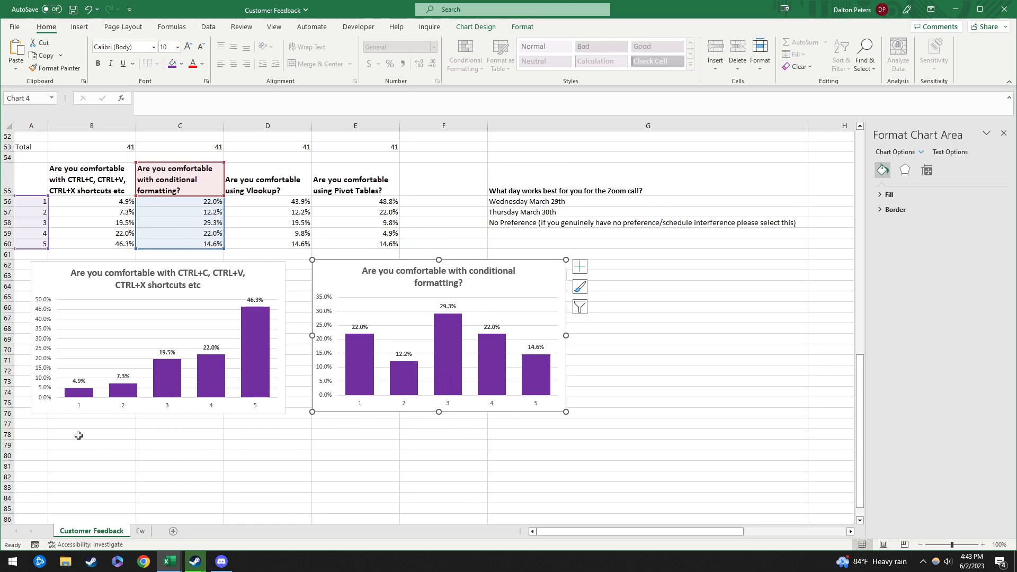
# Step: Paste a third copy under the first chart, plotting the Vlookup percentages
pyautogui.click(47, 434)
pyautogui.hotkey('ctrl', 'v')
pyautogui.moveTo(68, 432); pyautogui.dragTo(85, 424)
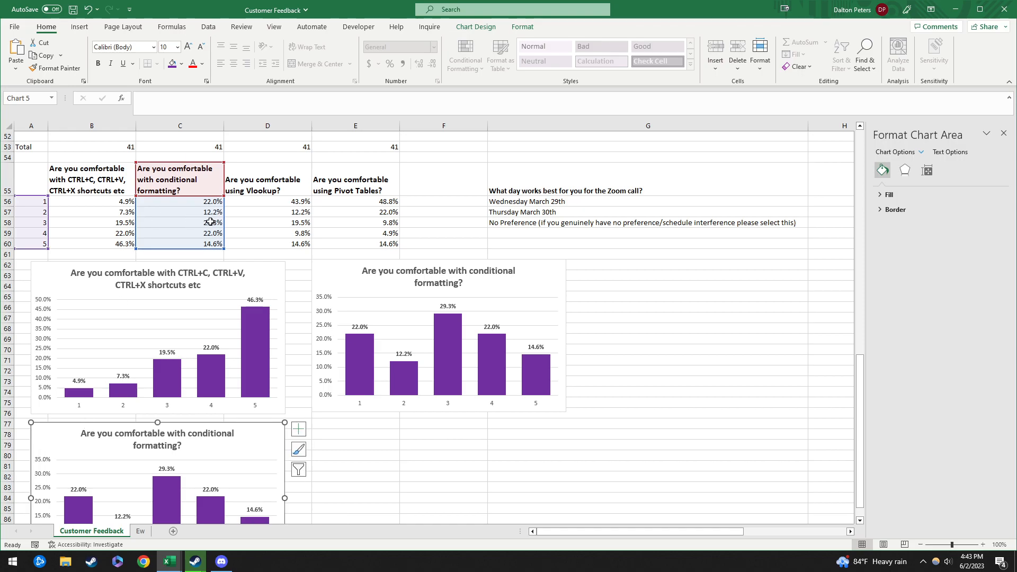
pyautogui.moveTo(222, 223); pyautogui.dragTo(310, 223)
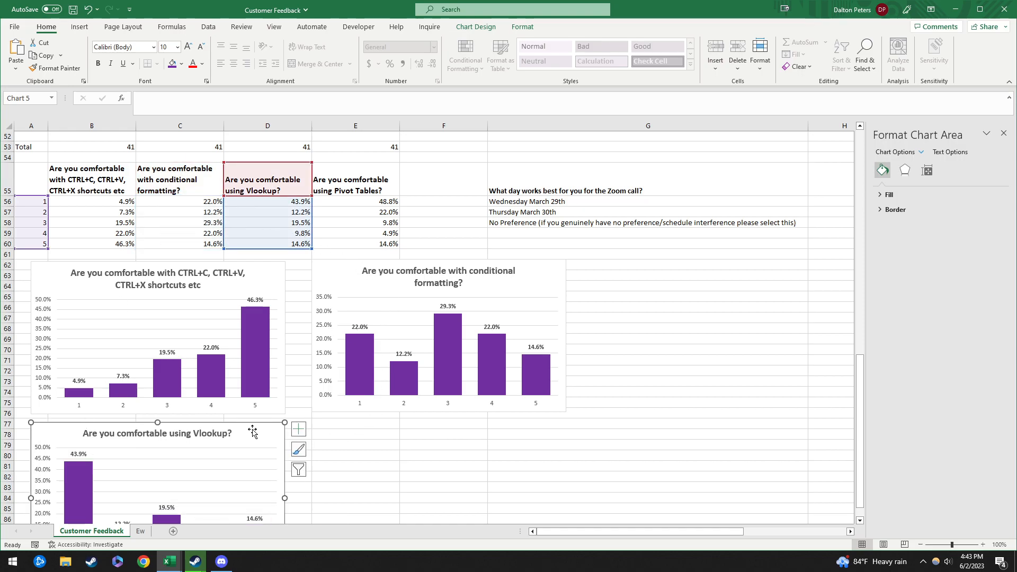
pyautogui.click(298, 429)
pyautogui.click(511, 438)
# Step: Paste a fourth copy beside the Vlookup chart, plotting the Pivot Tables percentages
pyautogui.click(346, 427)
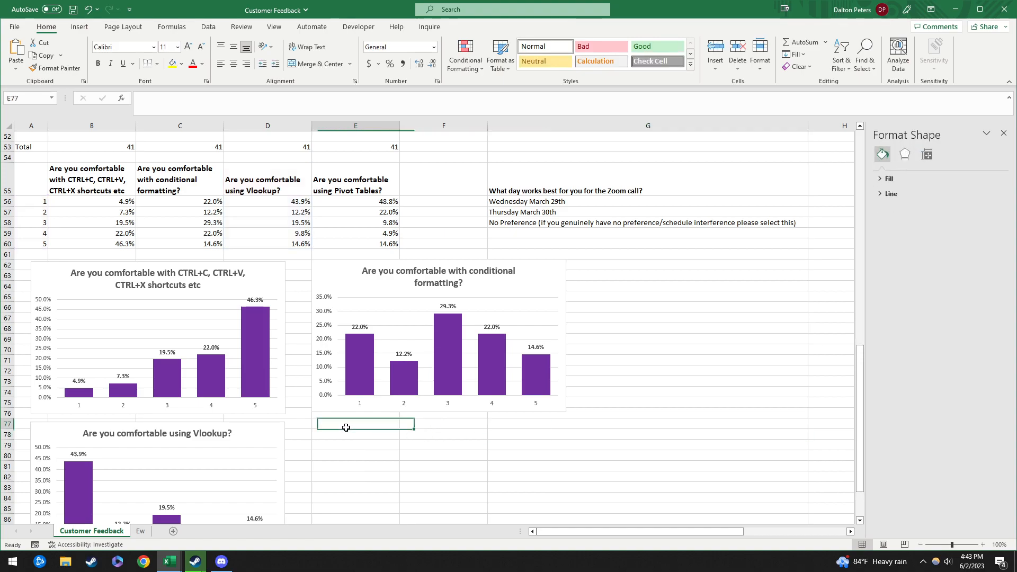
pyautogui.hotkey('ctrl', 'v')
pyautogui.moveTo(340, 424); pyautogui.dragTo(341, 427)
pyautogui.moveTo(312, 223); pyautogui.dragTo(401, 223)
pyautogui.scroll(-3, 657, 402)
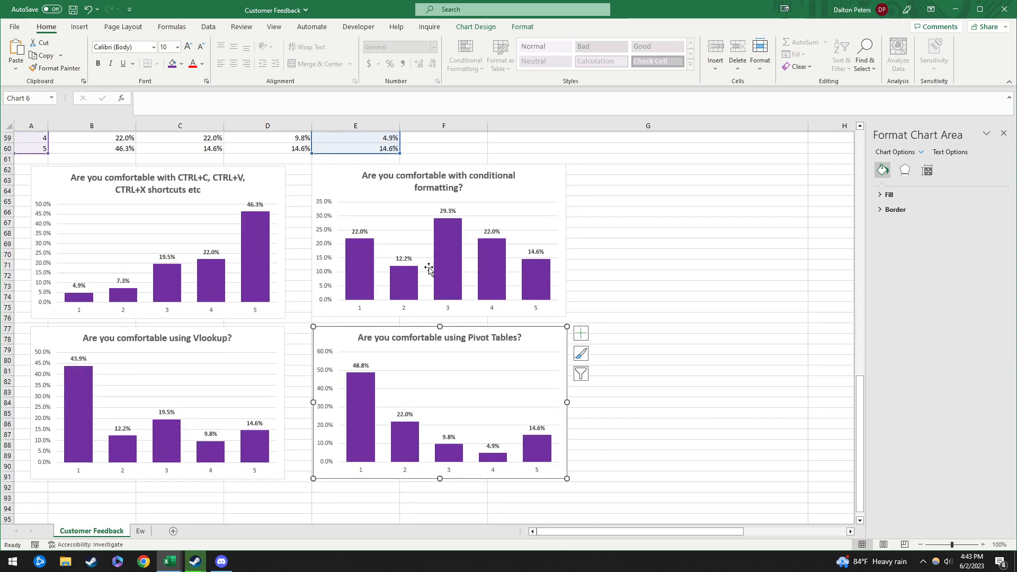
pyautogui.scroll(5, 164, 212)
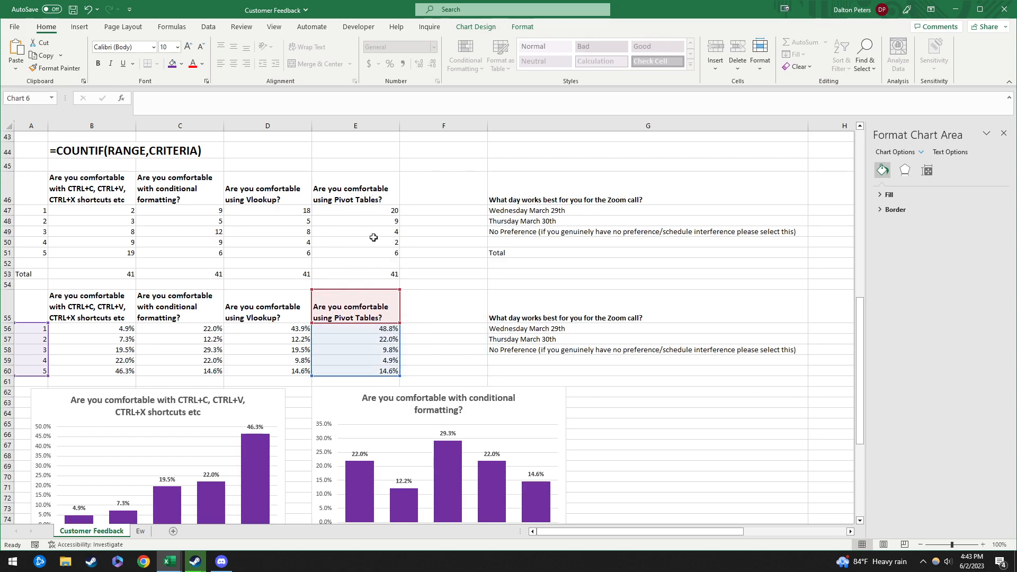
pyautogui.scroll(-3, 91, 378)
pyautogui.scroll(4, 351, 191)
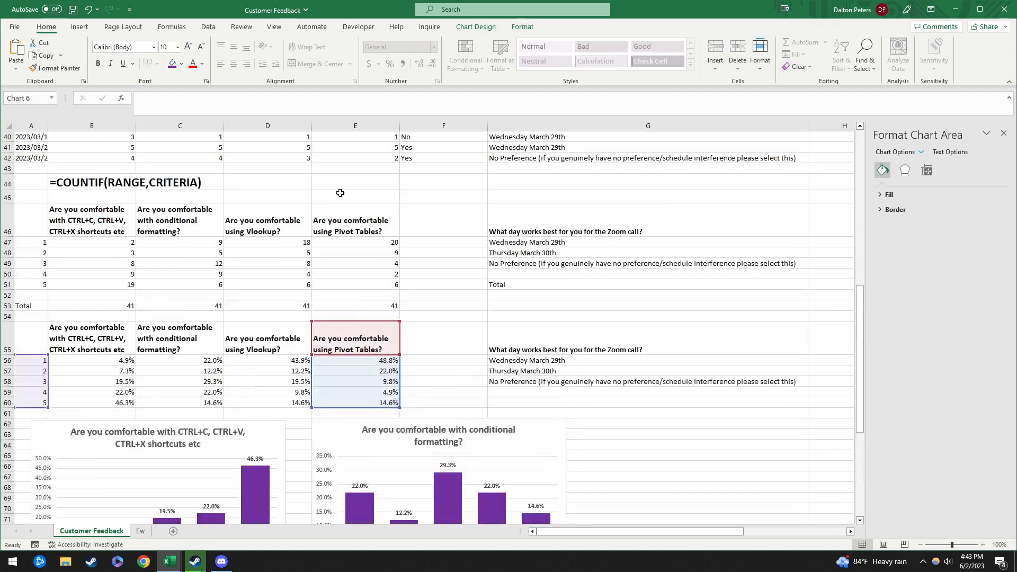
pyautogui.scroll(-5, 334, 402)
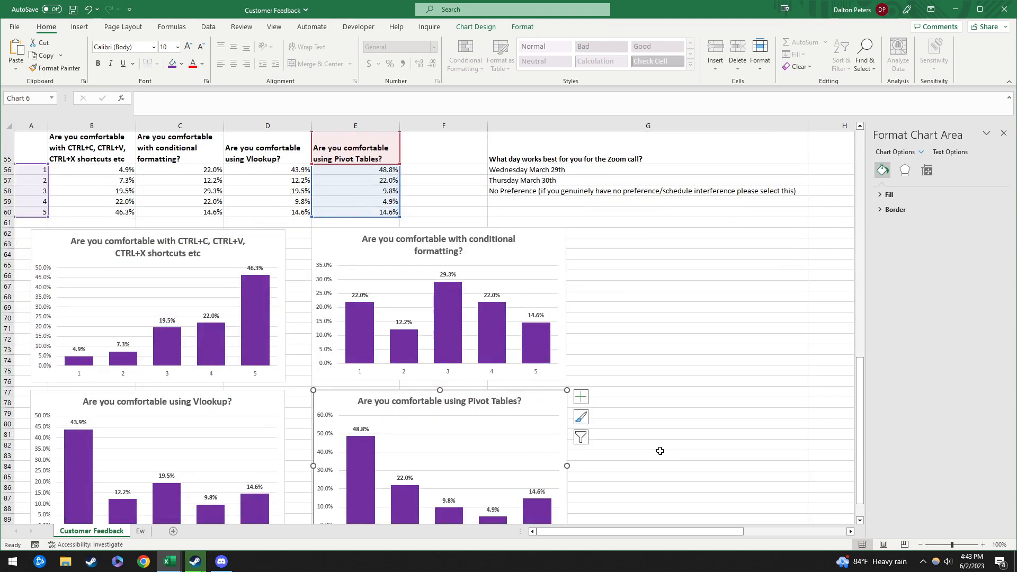
pyautogui.click(628, 317)
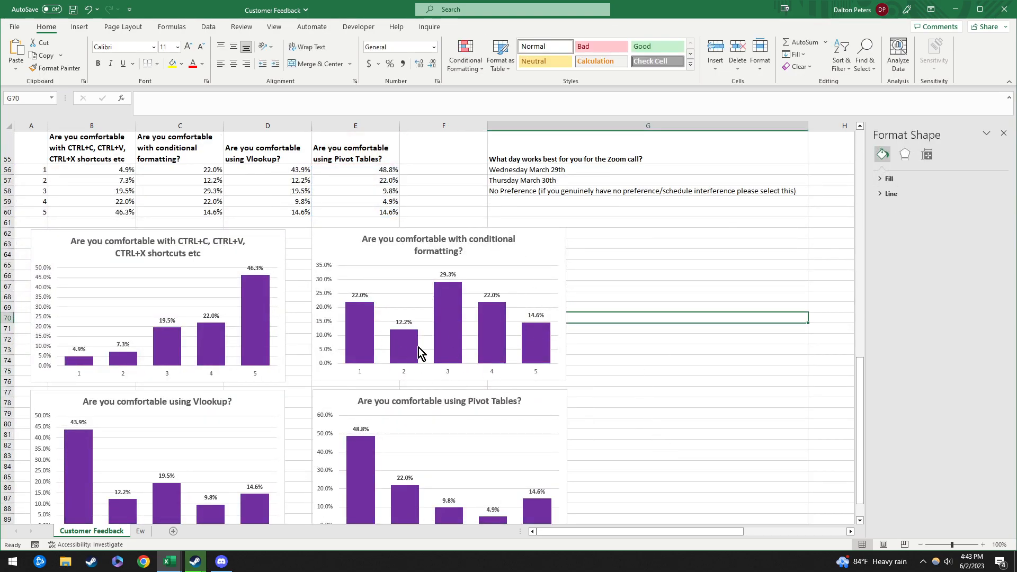
pyautogui.scroll(2, 311, 310)
pyautogui.scroll(1, 559, 236)
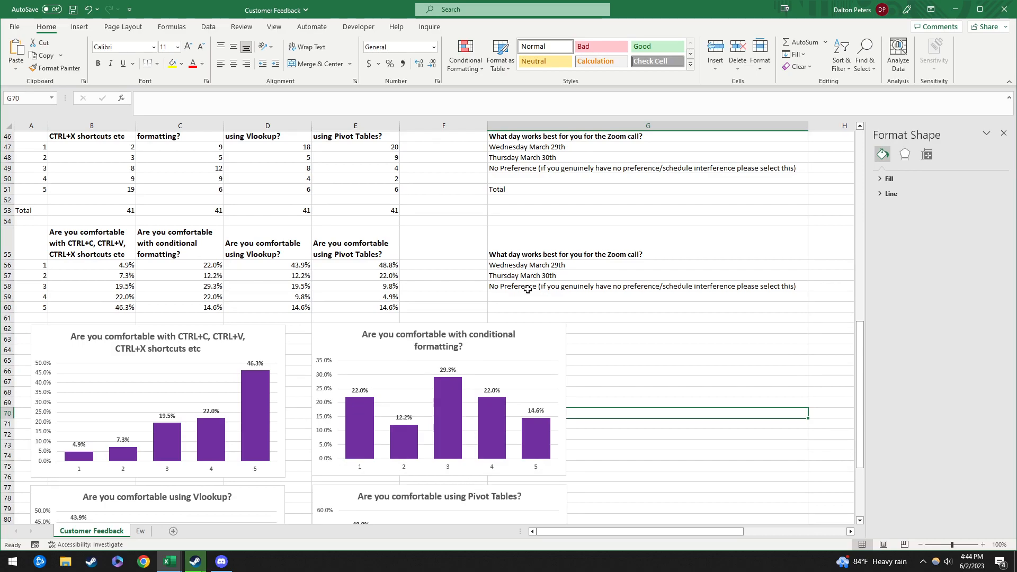
pyautogui.scroll(3, 449, 261)
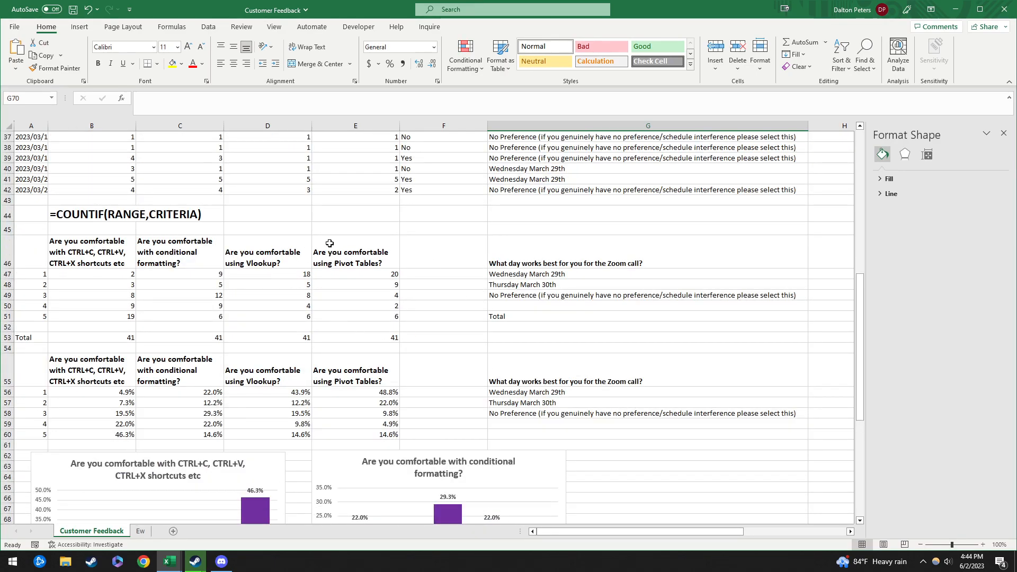
pyautogui.scroll(5, 311, 301)
pyautogui.scroll(-11, 266, 424)
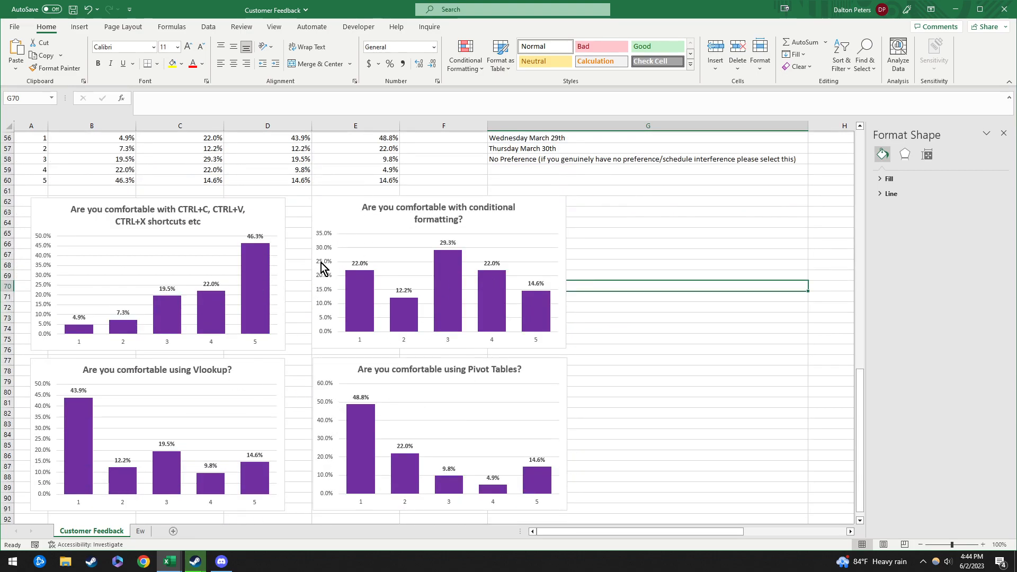
pyautogui.click(265, 211)
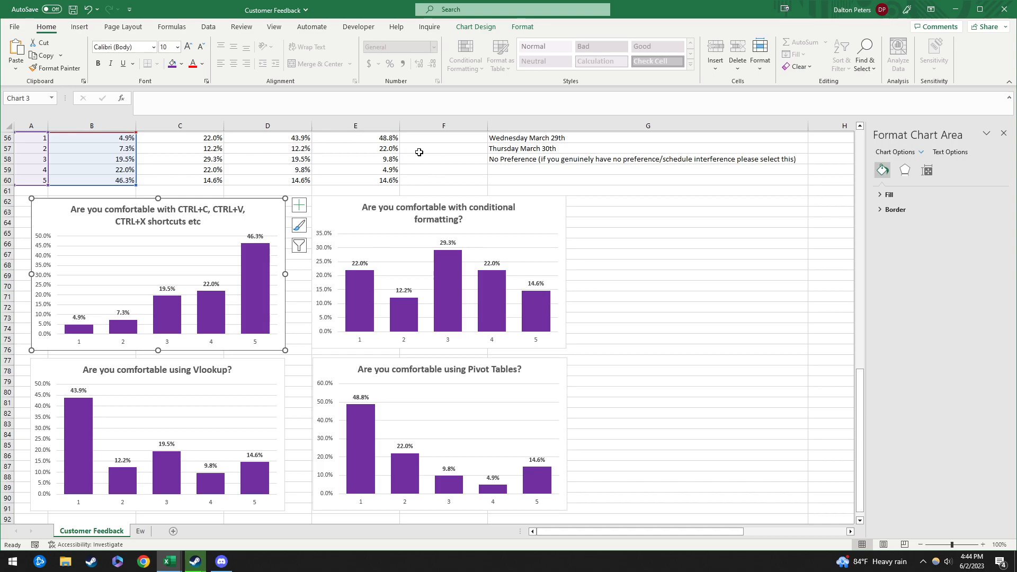